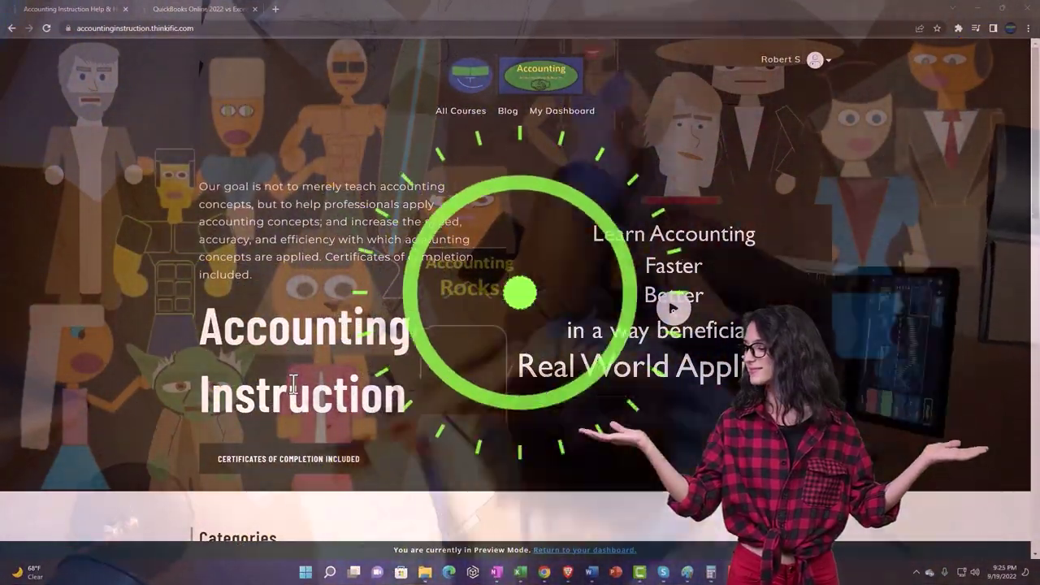
# Browse the accounting course categories and view the OneNote getting-started section of the QuickBooks Online 2022 course.
pyautogui.scroll(-1, 144, 452)
pyautogui.scroll(-6, 144, 445)
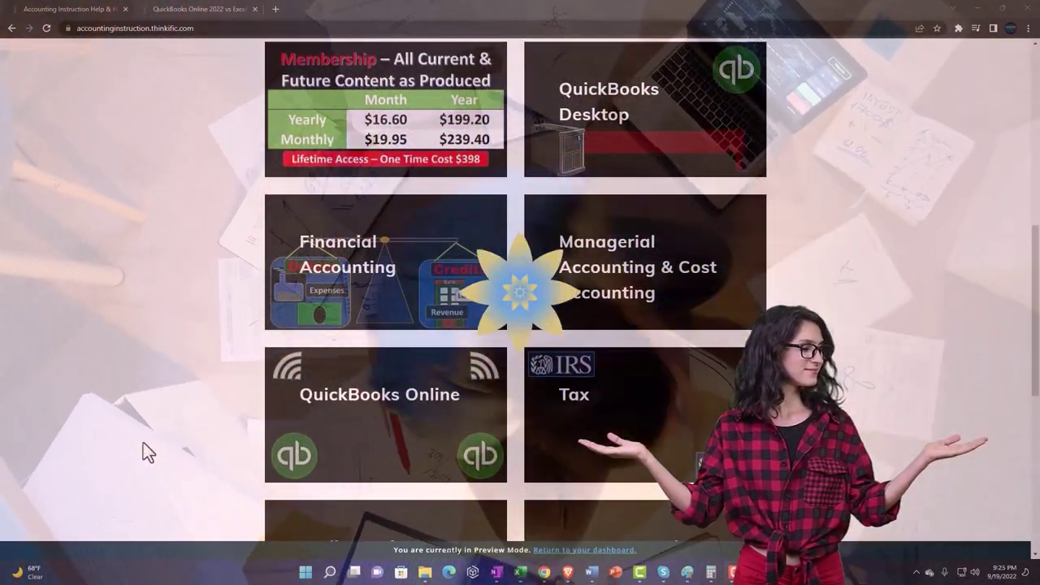
pyautogui.scroll(-5, 143, 443)
pyautogui.scroll(-1, 143, 452)
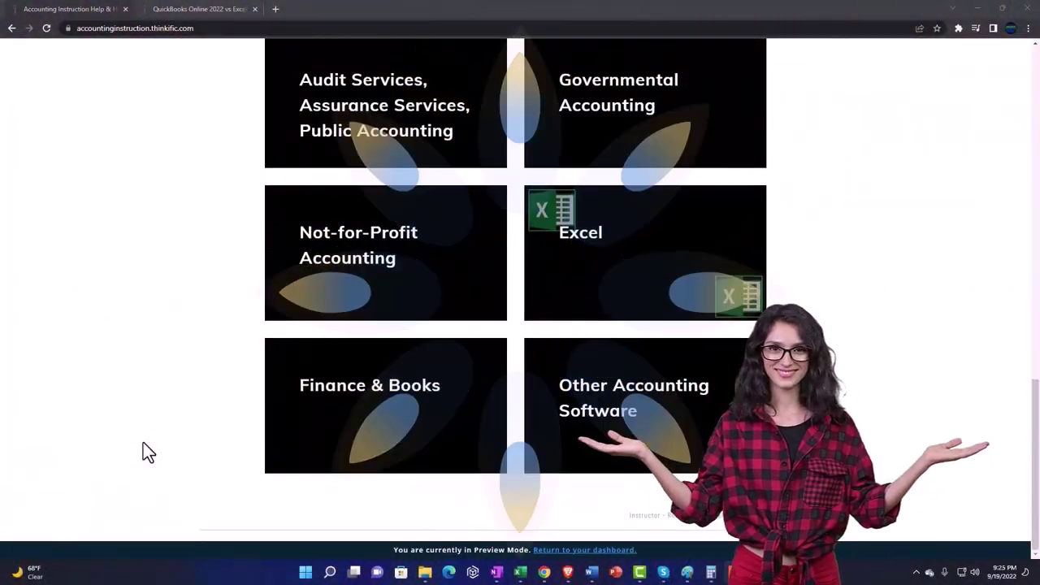
pyautogui.click(185, 10)
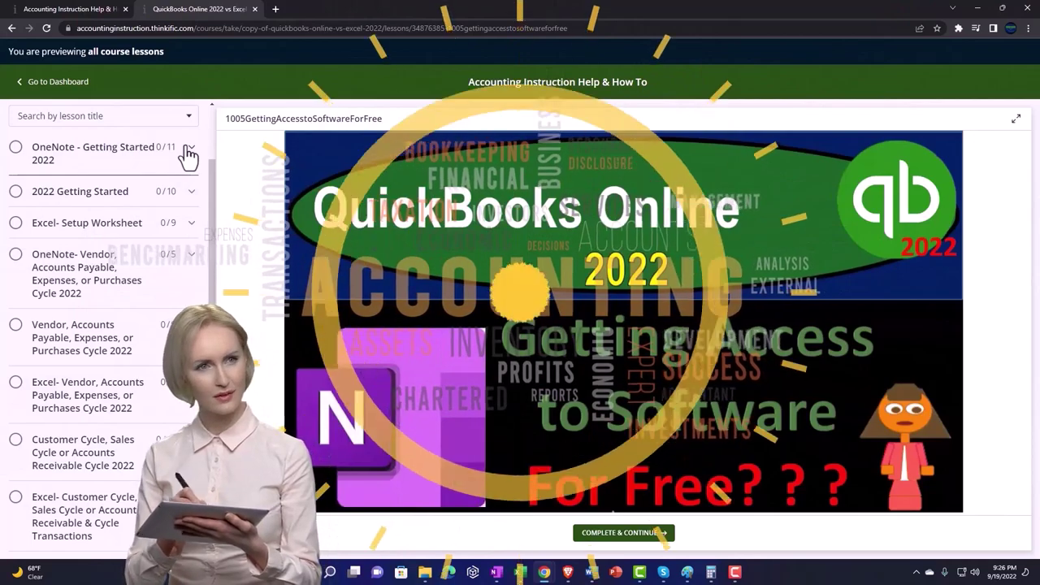
pyautogui.click(186, 150)
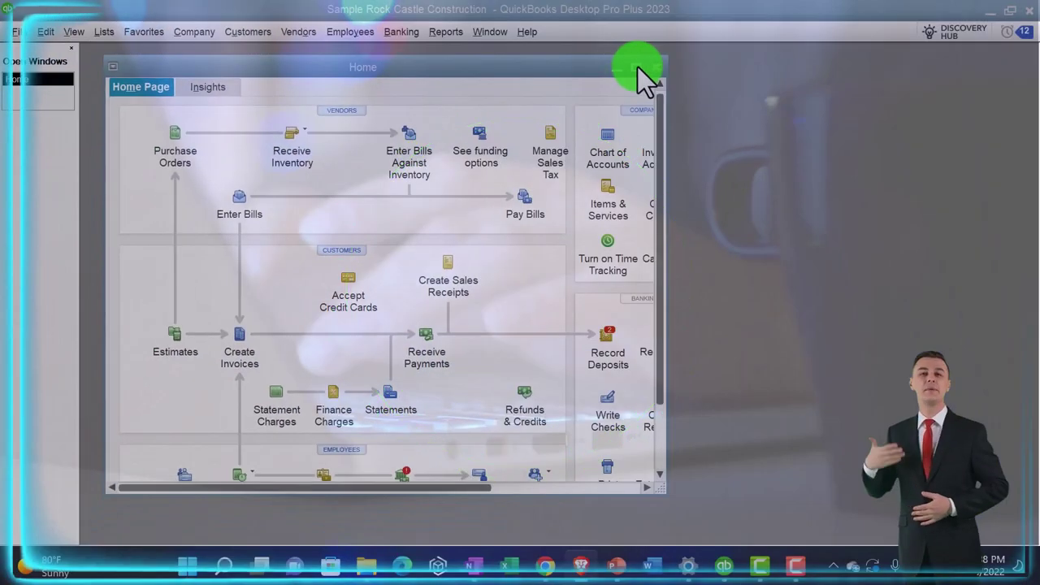
# In QuickBooks Desktop, maximize the home page and open the standard Profit & Loss report.
pyautogui.click(732, 123)
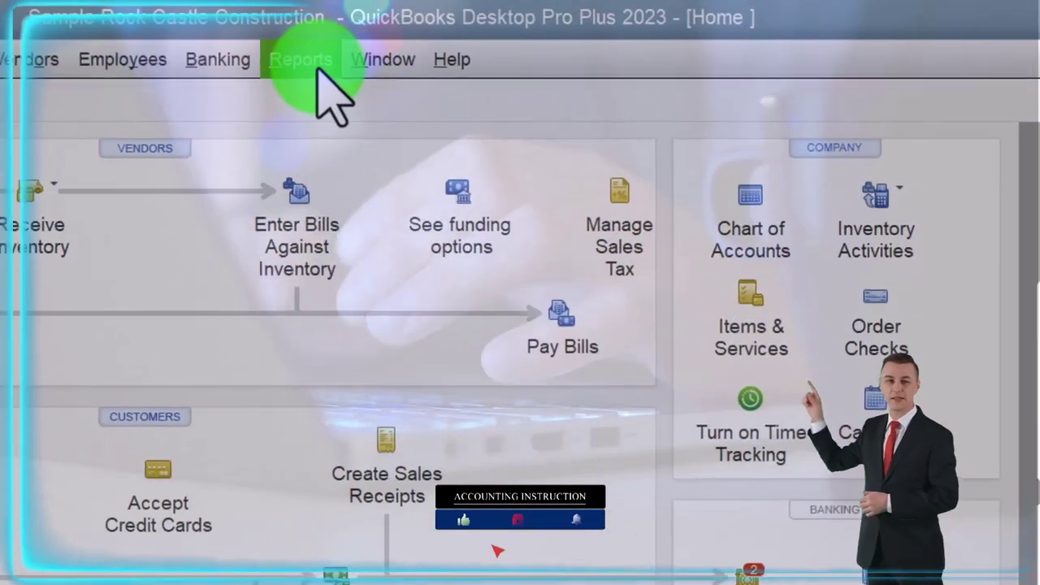
pyautogui.click(449, 32)
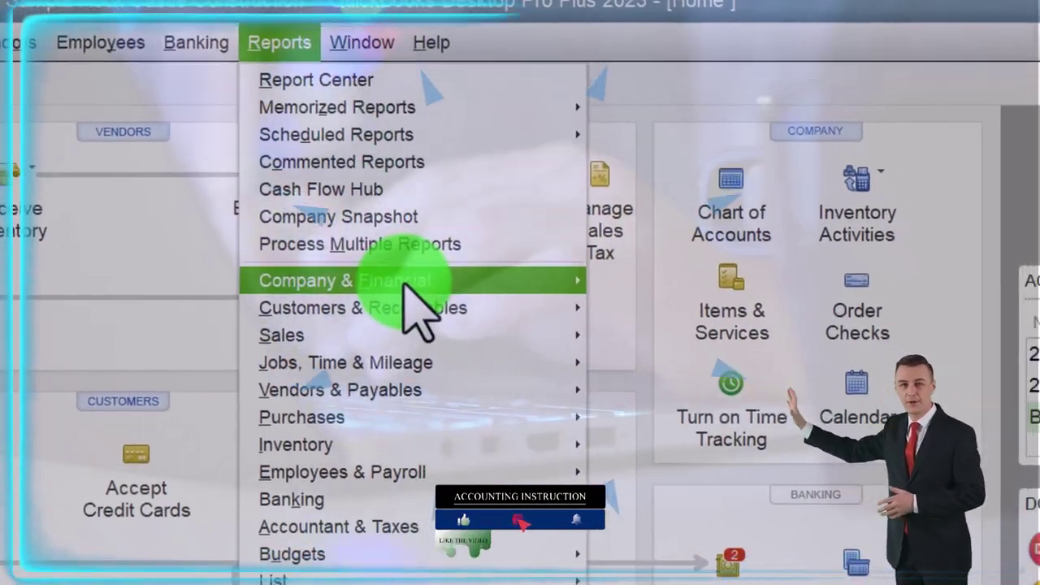
pyautogui.moveTo(442, 300)
pyautogui.click(380, 85)
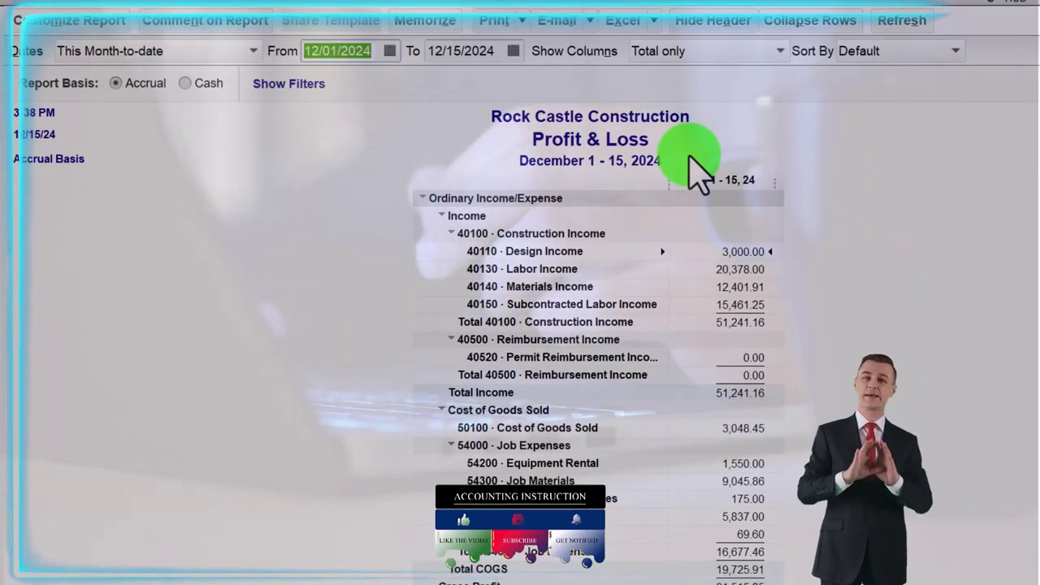
# Set the Profit & Loss date range from 01/01/2024 to 12/31/2024.
pyautogui.write('01012024')
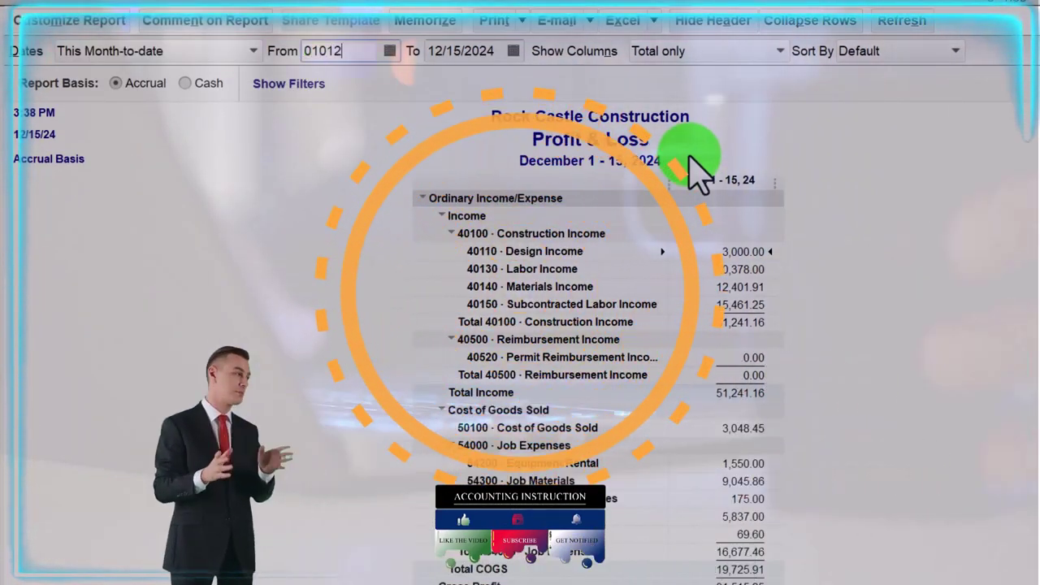
pyautogui.press('Tab')
pyautogui.write('12/31/2024')
pyautogui.press('Tab')
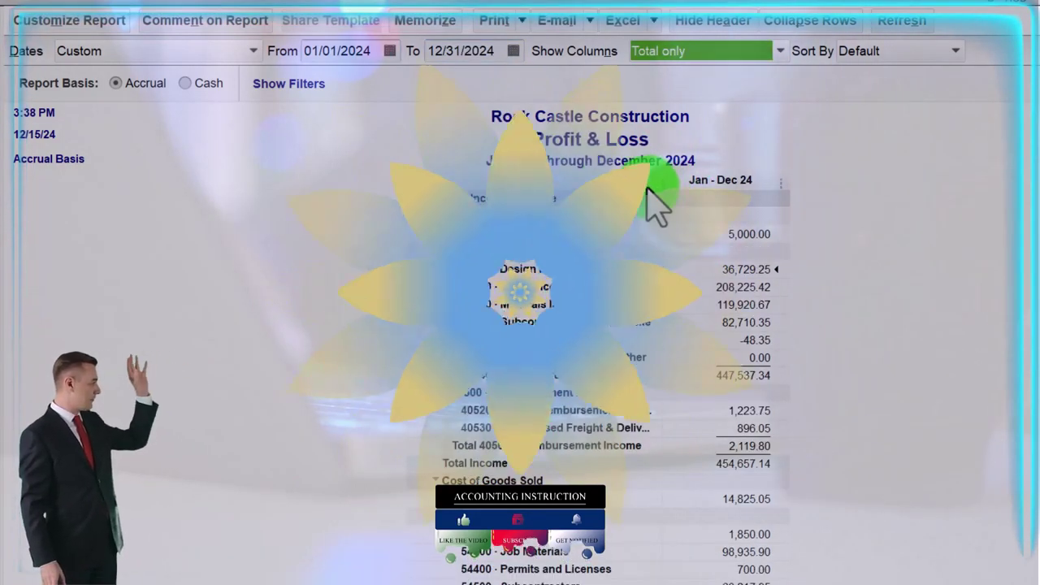
# Customize the Profit & Loss report's column label font to size 12.
pyautogui.click(109, 24)
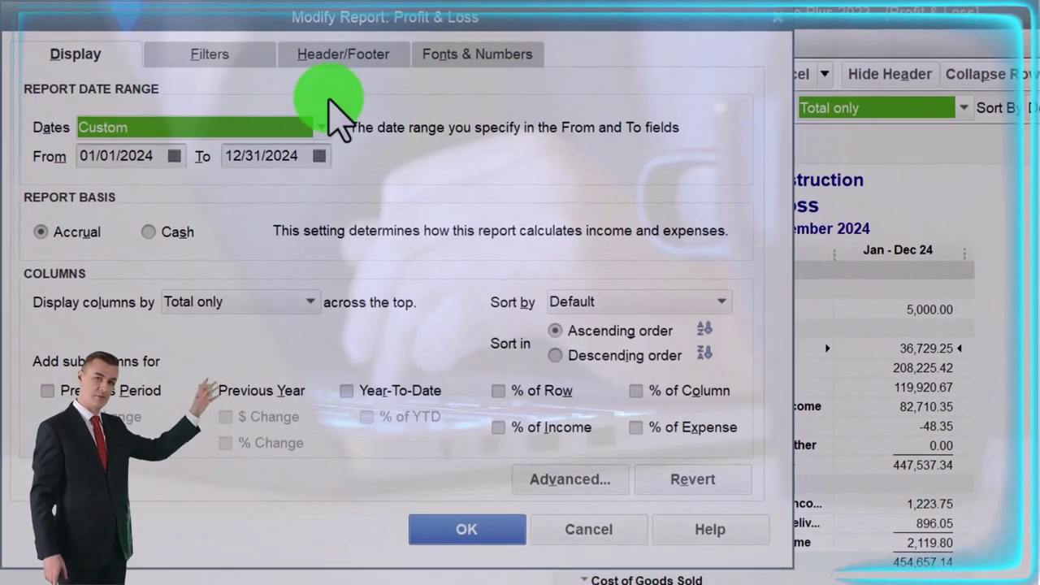
pyautogui.click(441, 57)
pyautogui.click(379, 324)
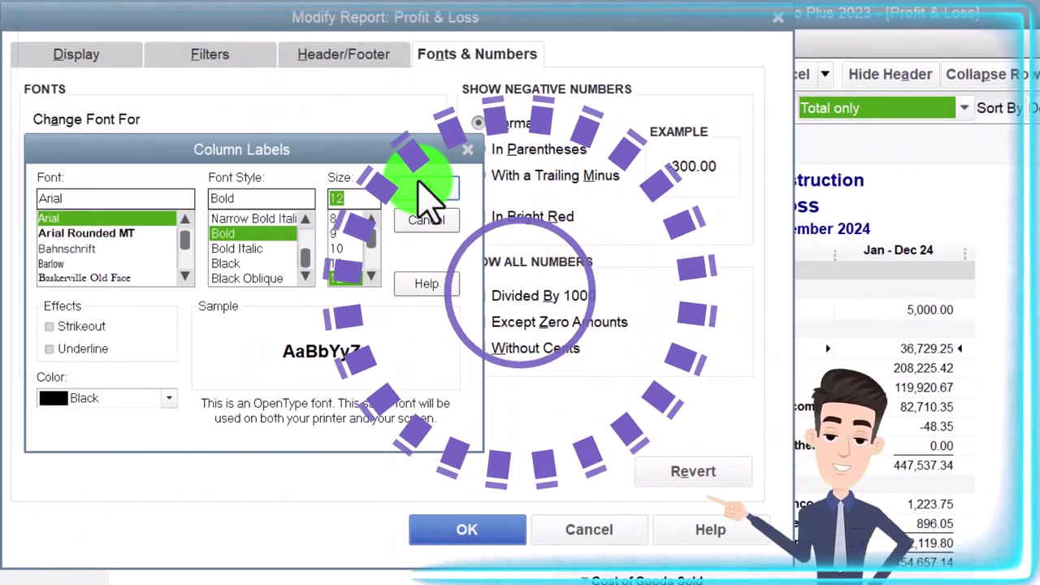
pyautogui.click(424, 190)
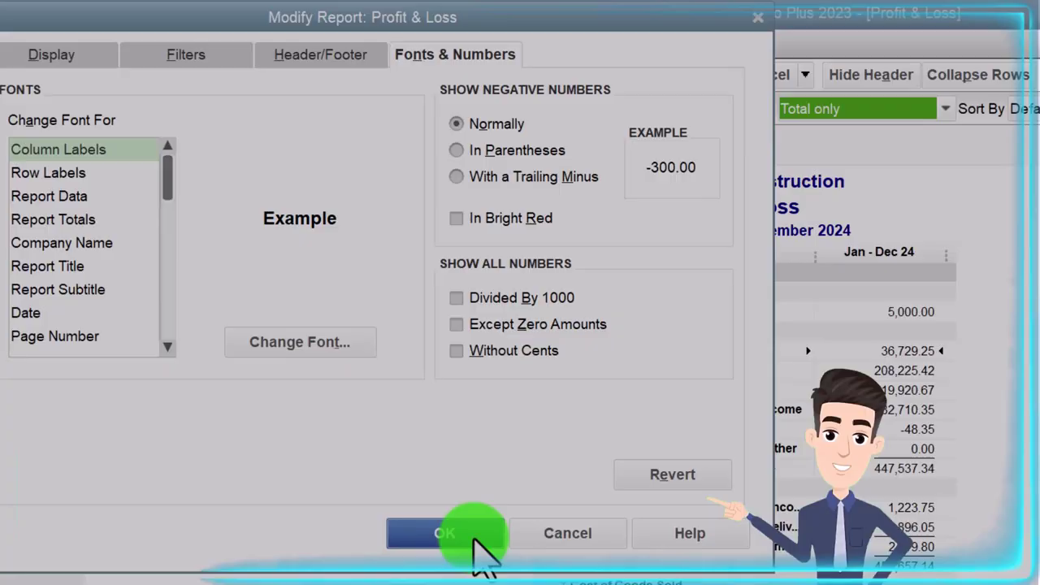
pyautogui.click(467, 529)
# Open the standard Balance Sheet report and set its as-of date to 12/31/2024.
pyautogui.click(232, 52)
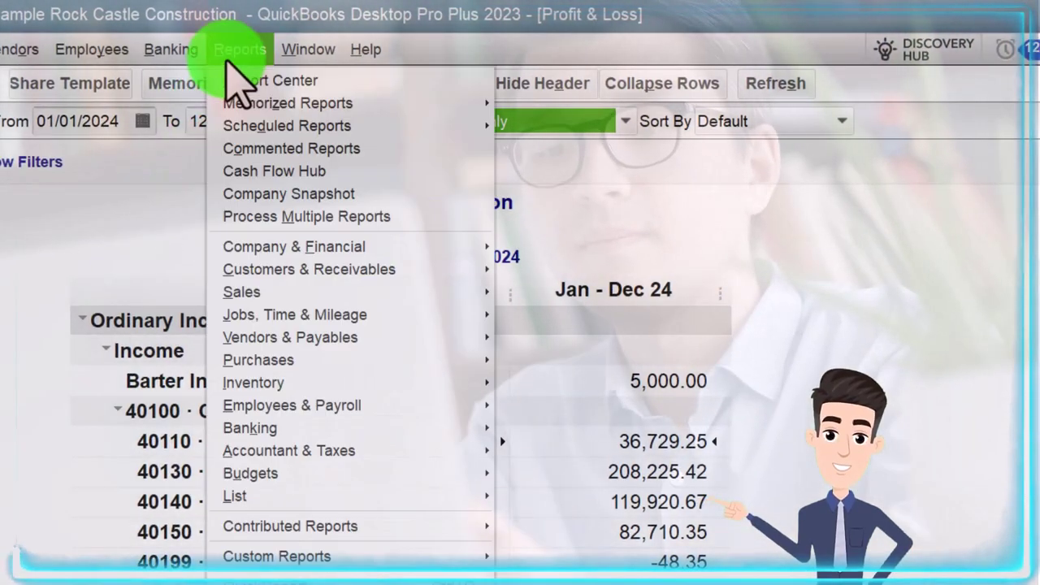
pyautogui.moveTo(313, 246)
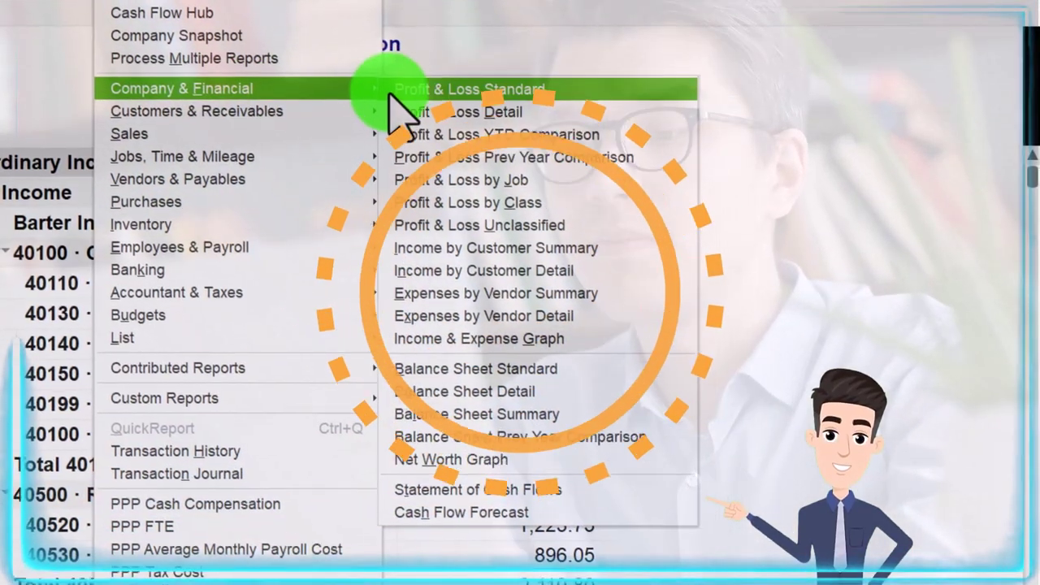
pyautogui.click(474, 369)
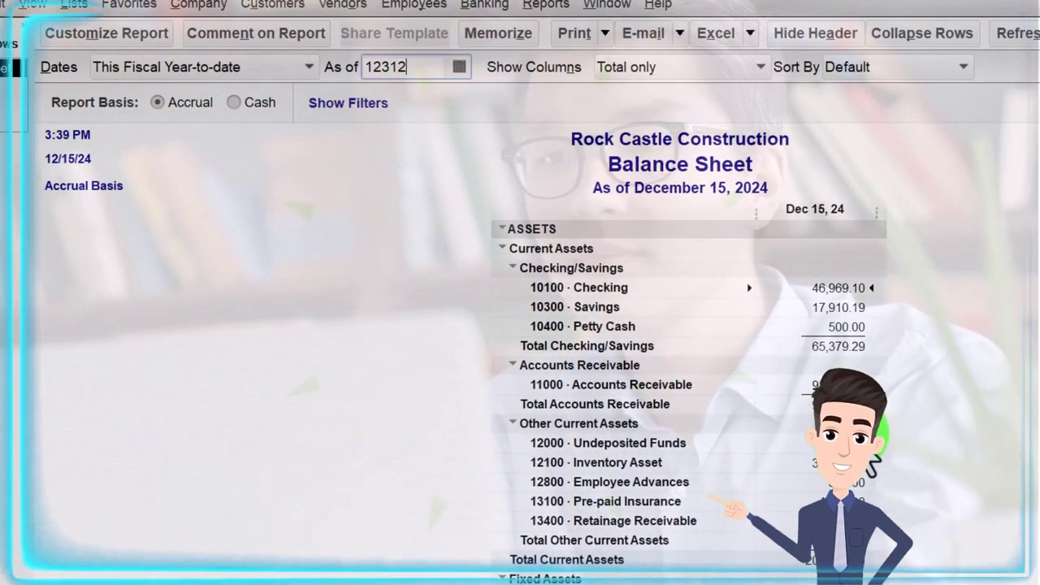
# Customize the Balance Sheet report's column label font to size 12 and apply the change.
pyautogui.click(129, 34)
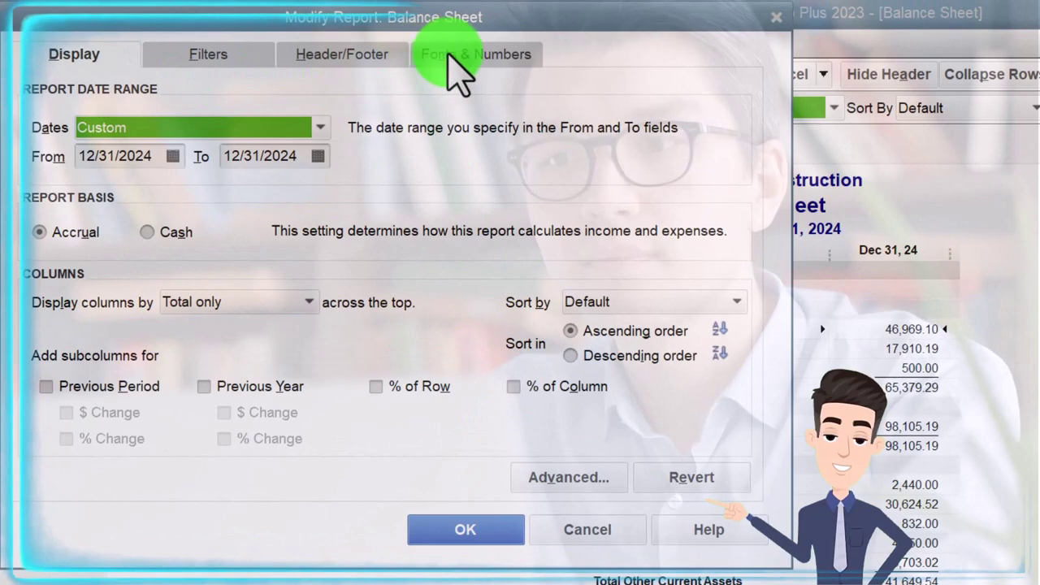
pyautogui.click(390, 28)
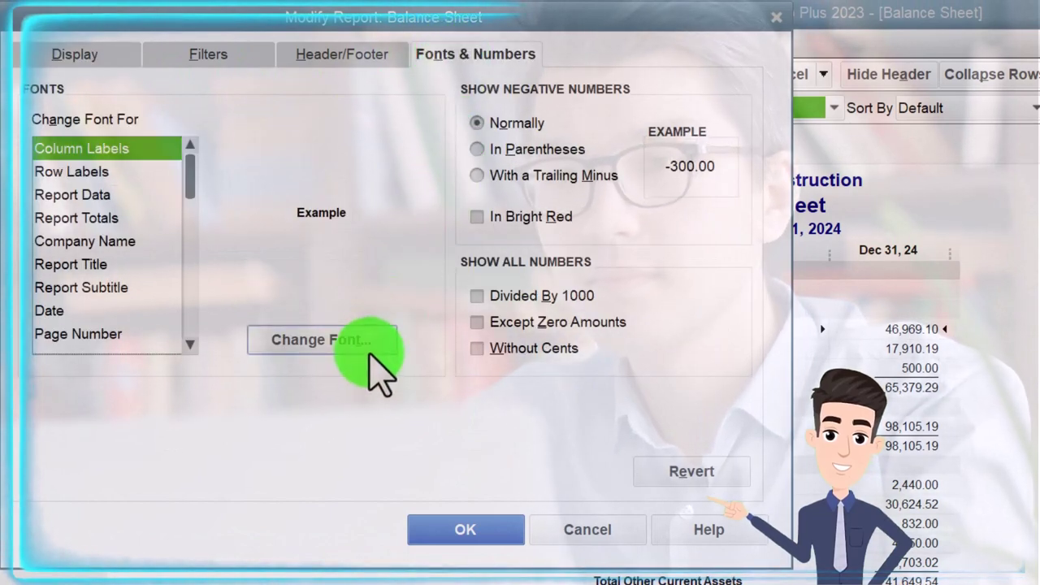
pyautogui.click(364, 348)
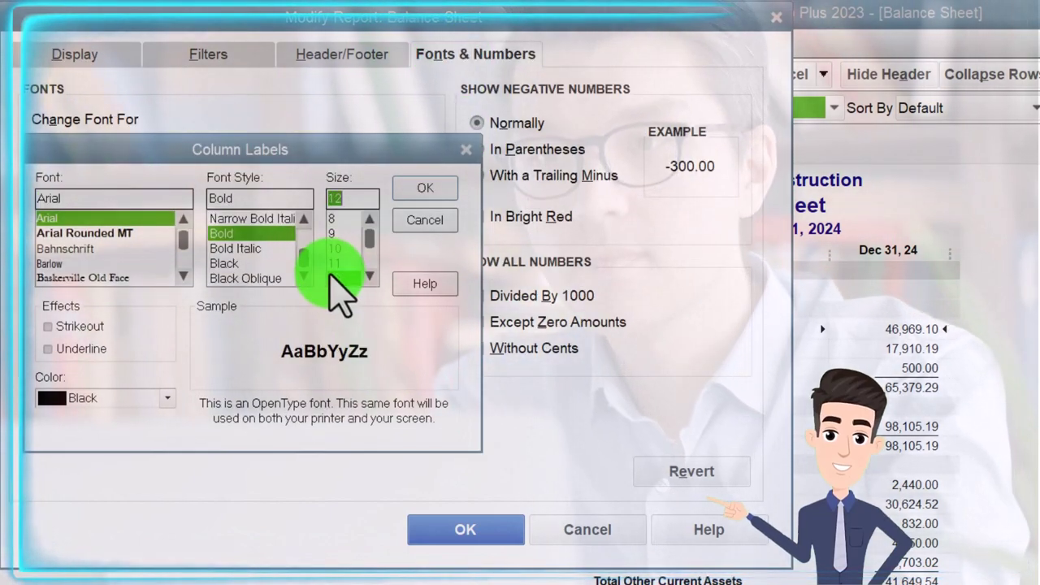
pyautogui.click(425, 191)
pyautogui.click(625, 234)
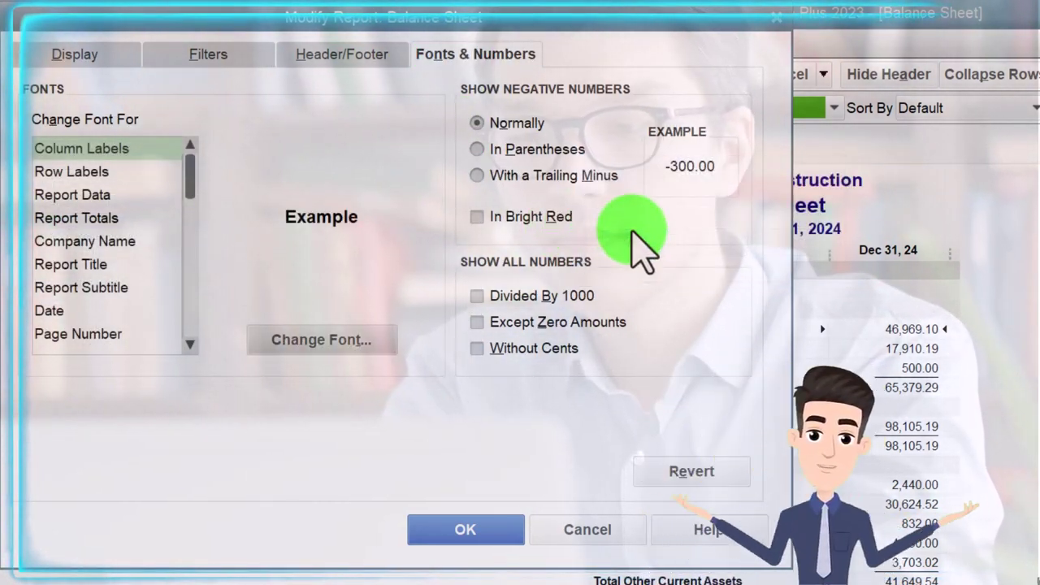
pyautogui.click(480, 530)
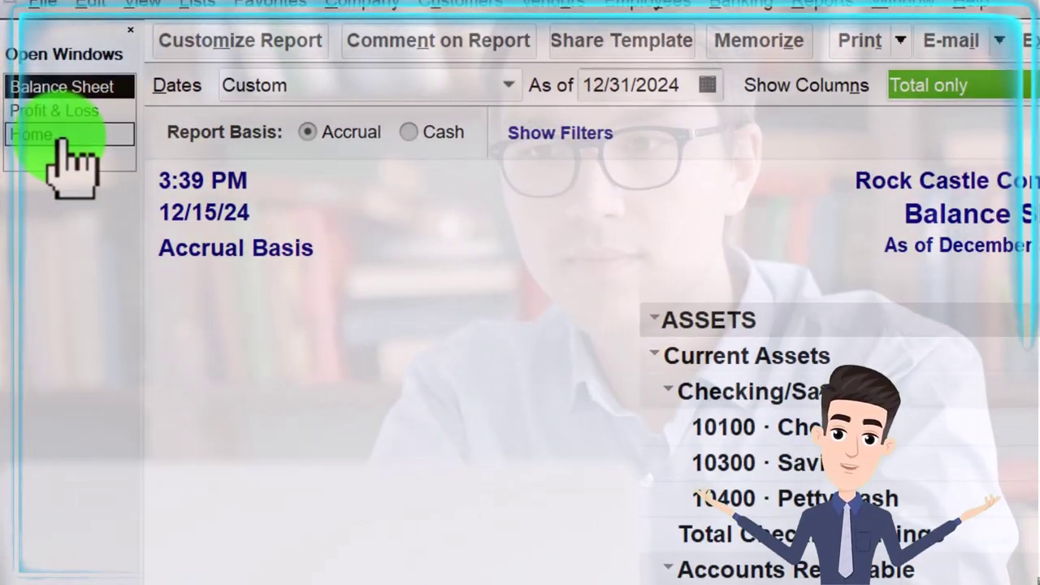
# Return to the home page and look over the company lists that are available.
pyautogui.click(61, 136)
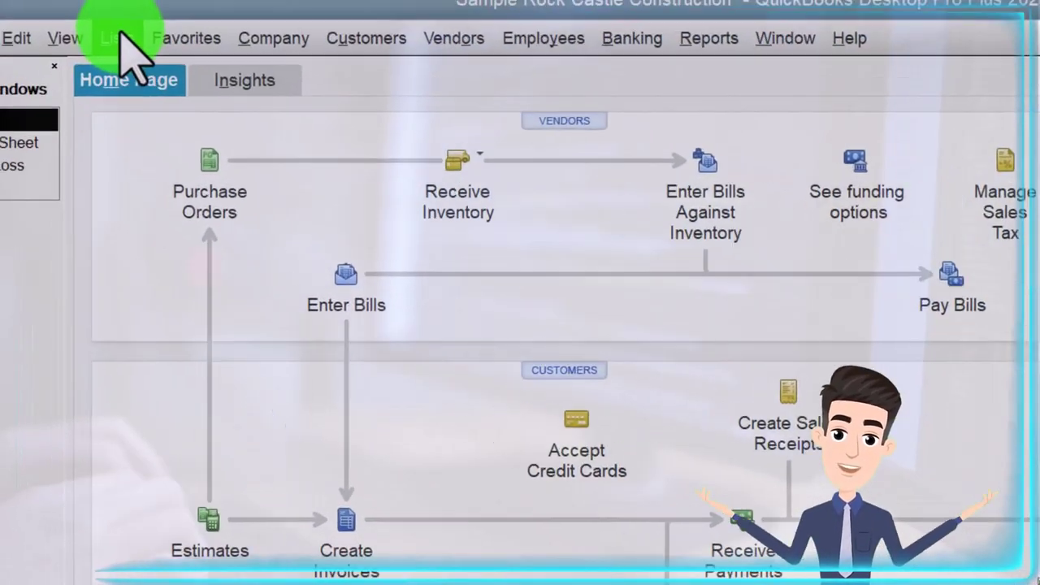
pyautogui.click(121, 38)
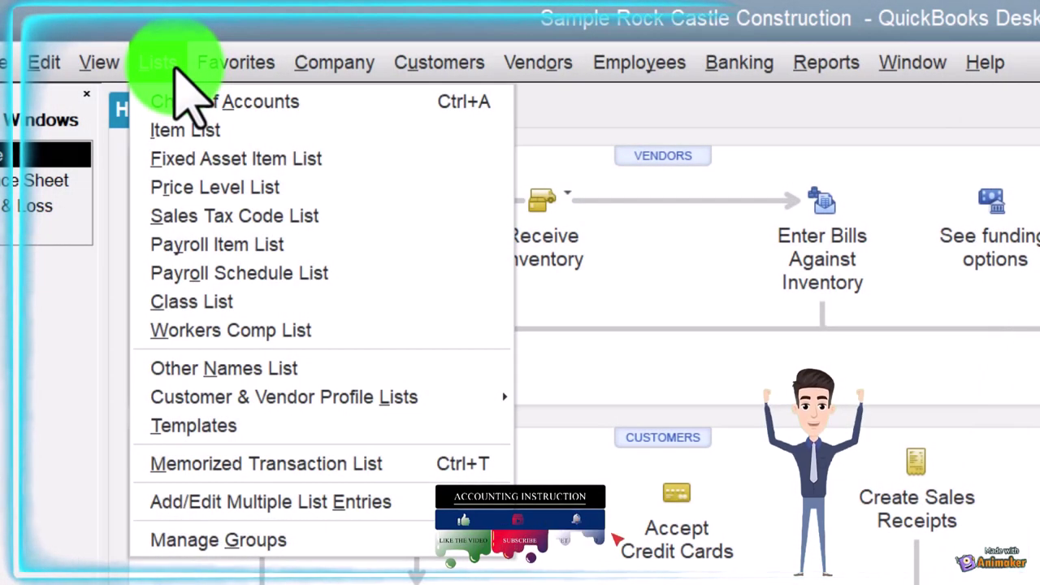
pyautogui.click(176, 70)
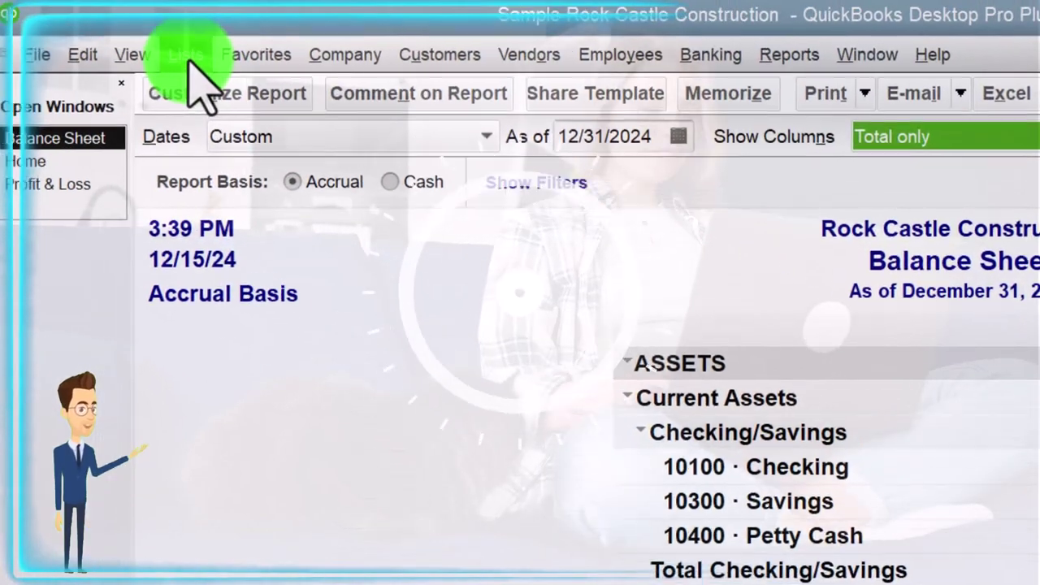
# Open the chart of accounts and look through its asset, liability and equity accounts.
pyautogui.click(197, 52)
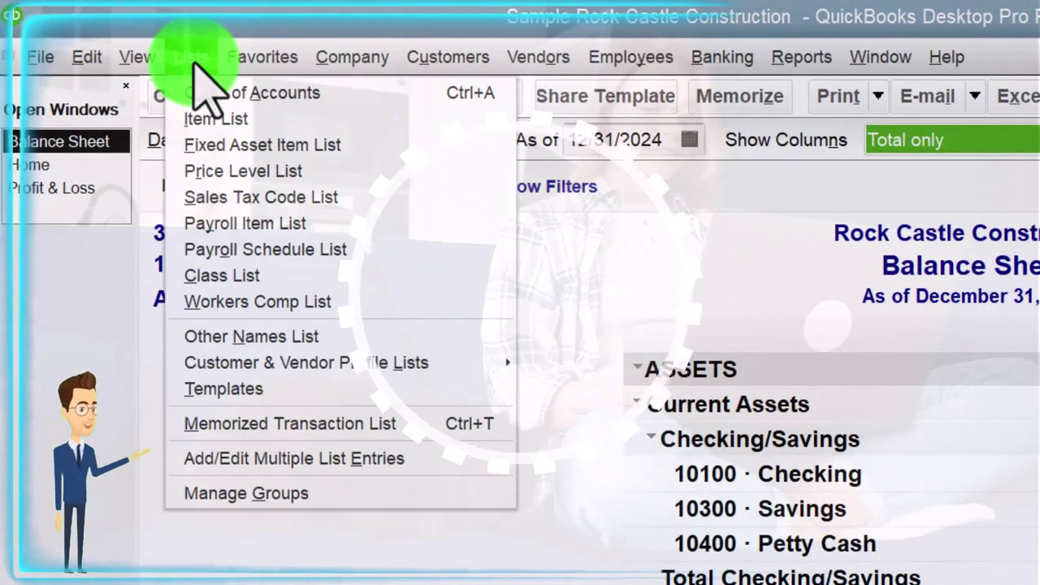
pyautogui.click(236, 92)
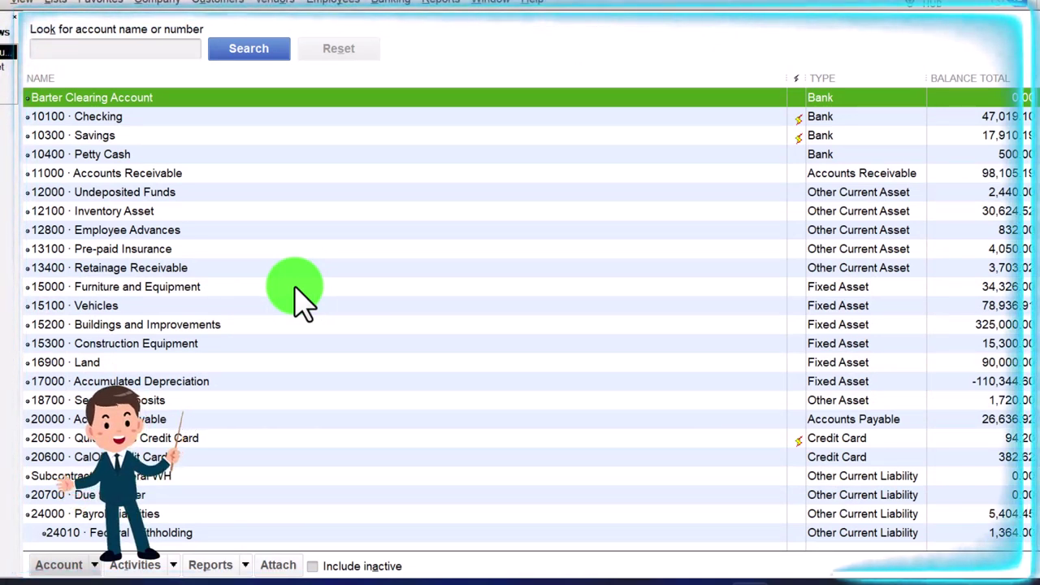
pyautogui.scroll(-8, 297, 292)
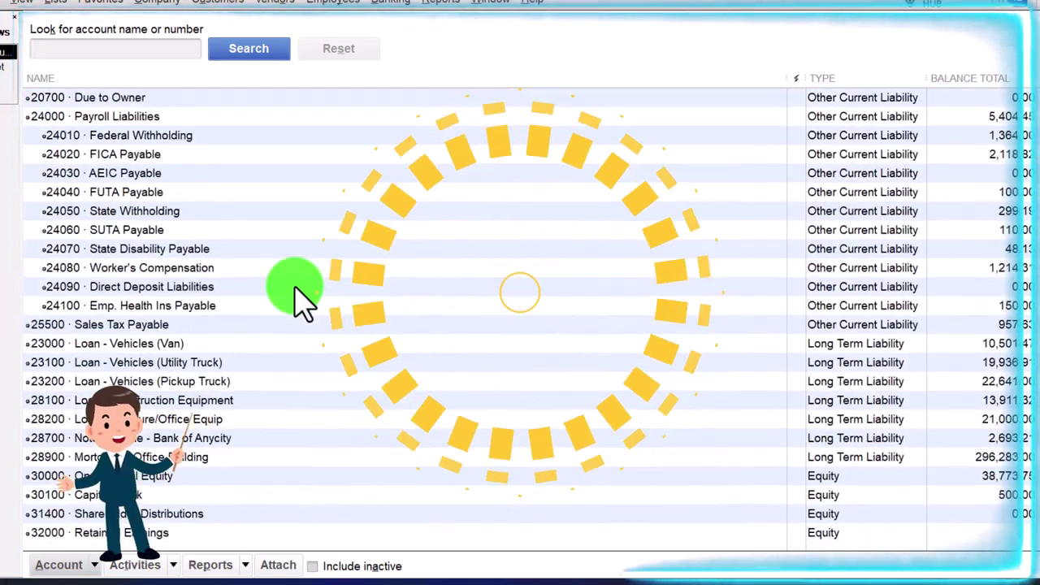
pyautogui.scroll(-1, 297, 292)
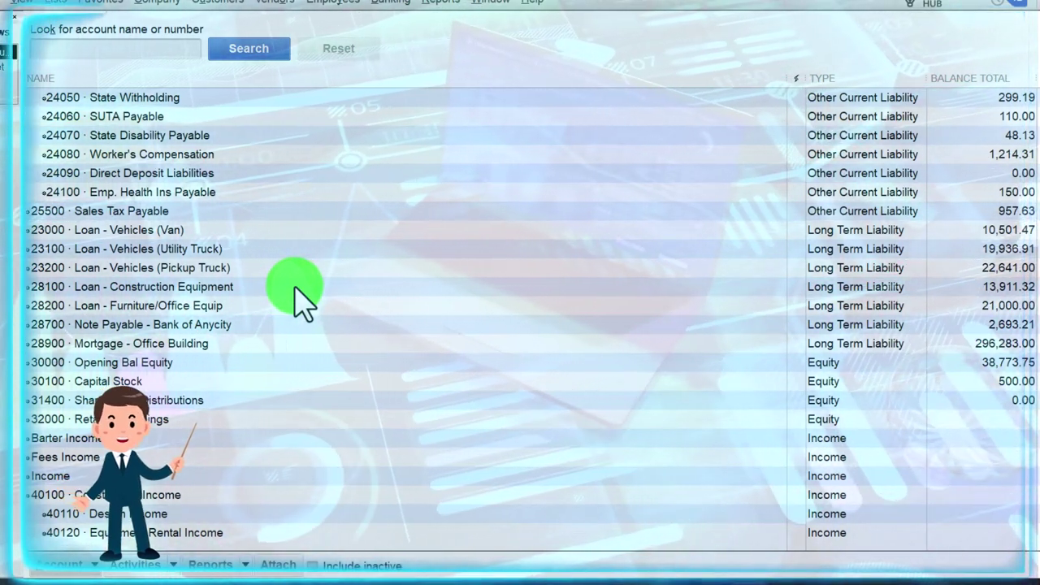
pyautogui.scroll(8, 301, 301)
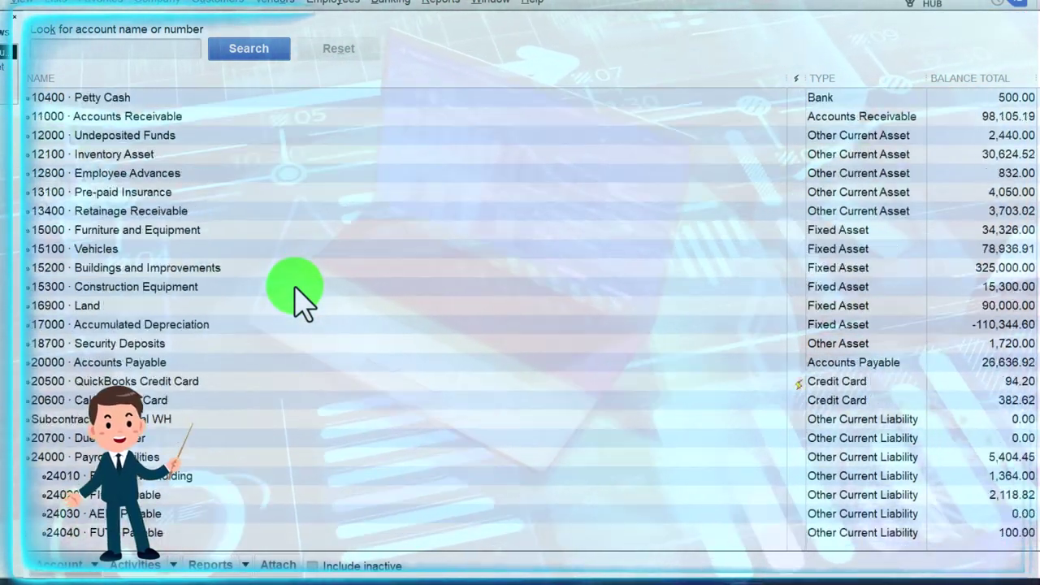
pyautogui.scroll(1, 301, 301)
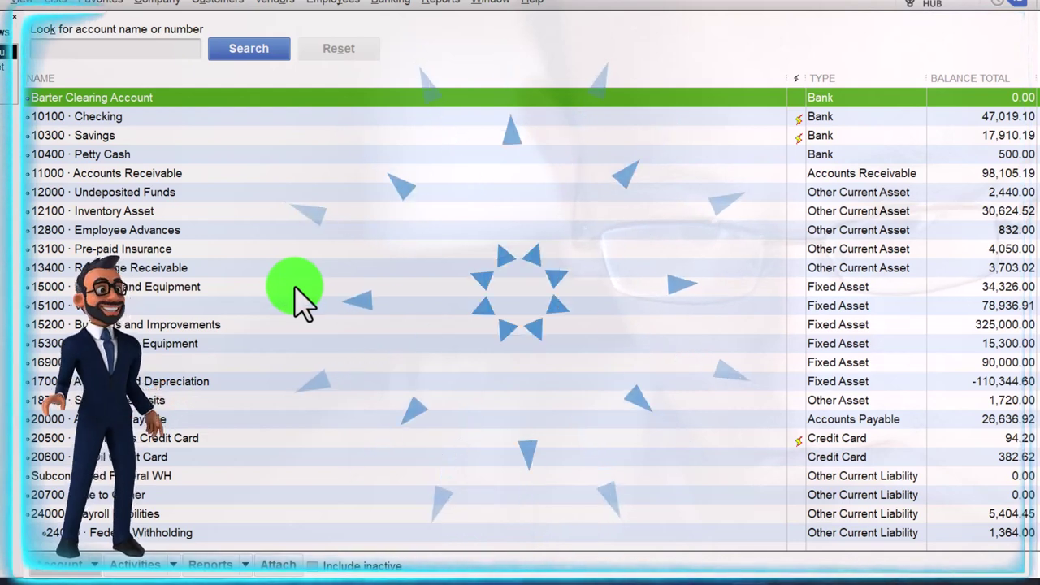
# Review the chart of accounts from the Furniture and Equipment and Vehicles accounts to the Fuel account under Automobile.
pyautogui.click(295, 286)
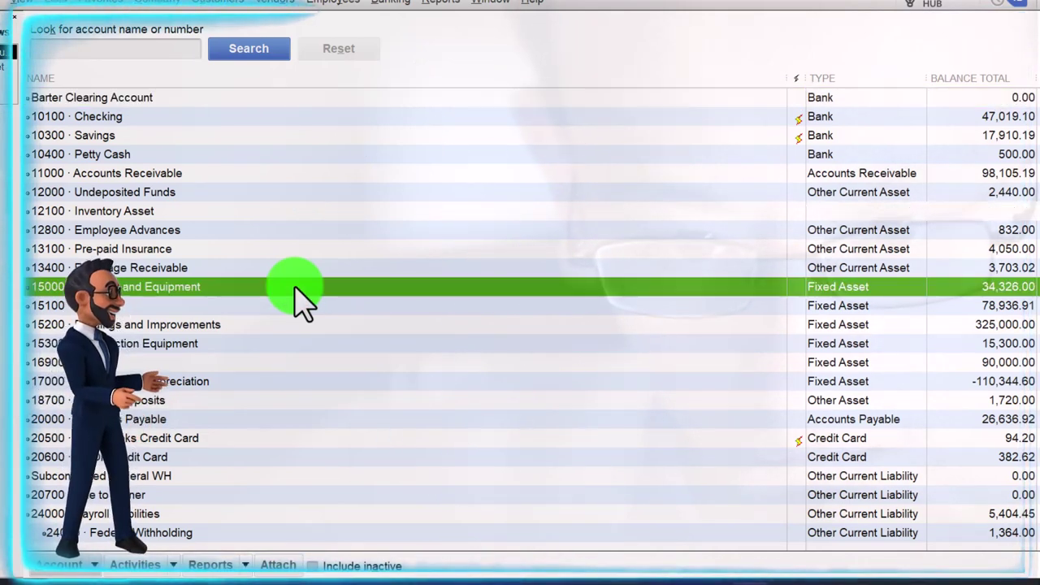
pyautogui.click(293, 306)
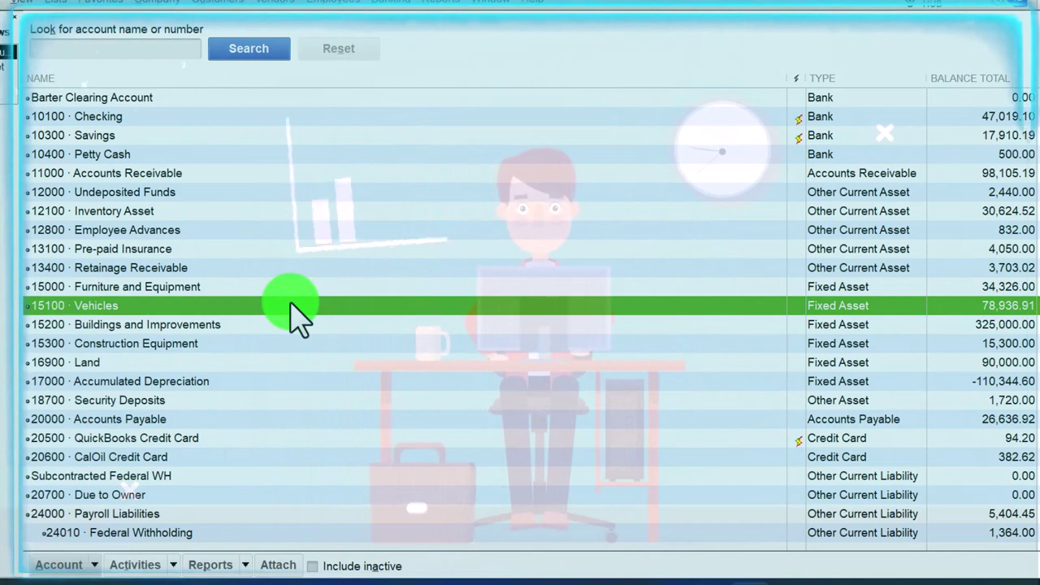
pyautogui.scroll(-9, 291, 308)
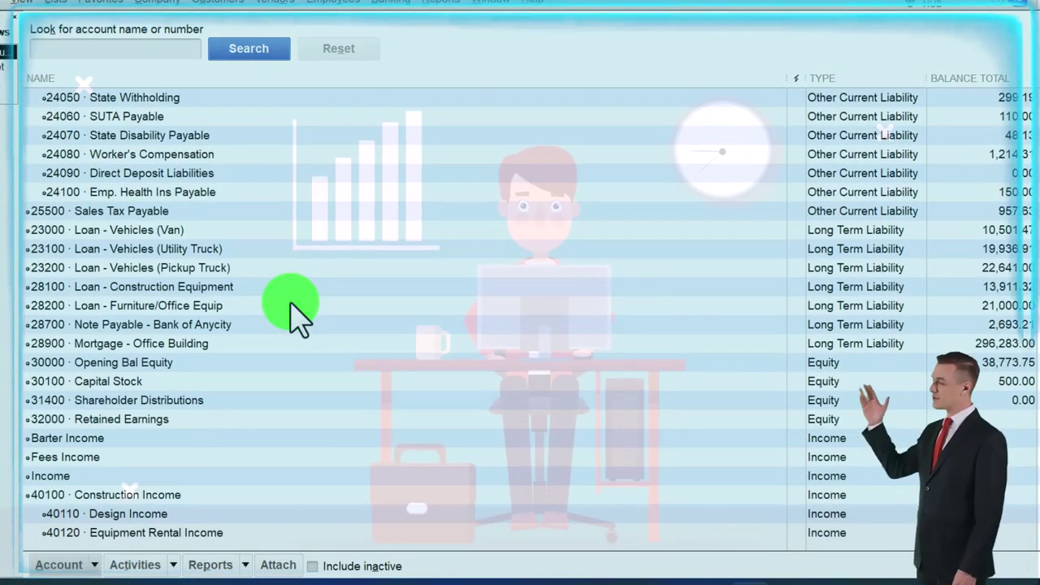
pyautogui.scroll(-11, 291, 309)
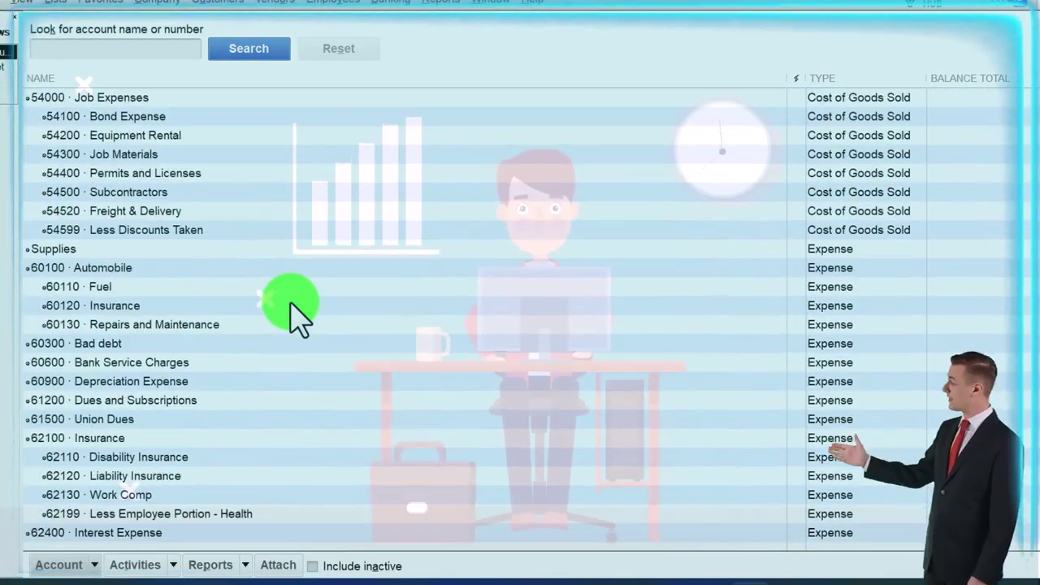
pyautogui.scroll(-2, 291, 309)
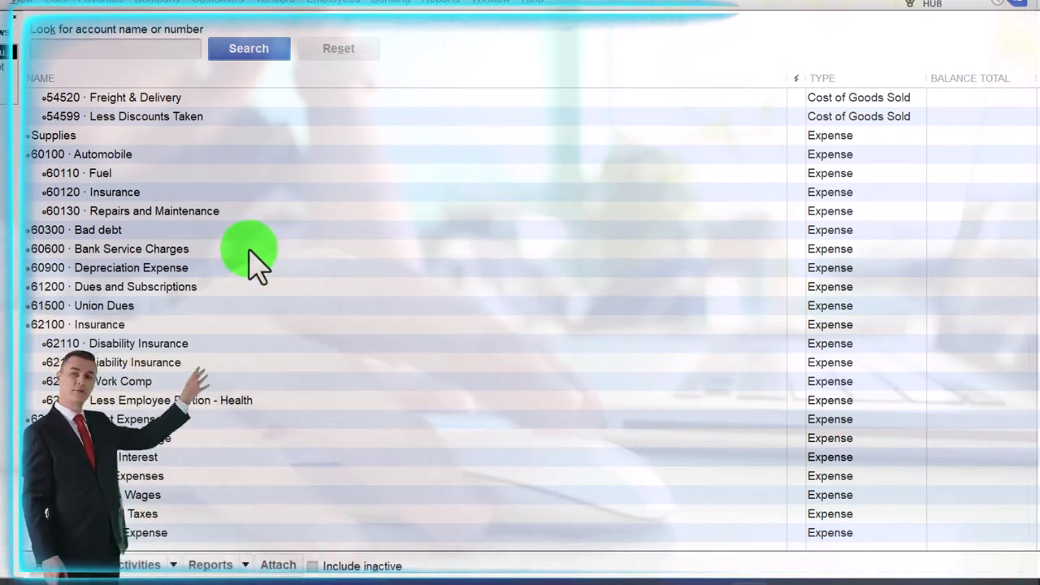
pyautogui.click(98, 173)
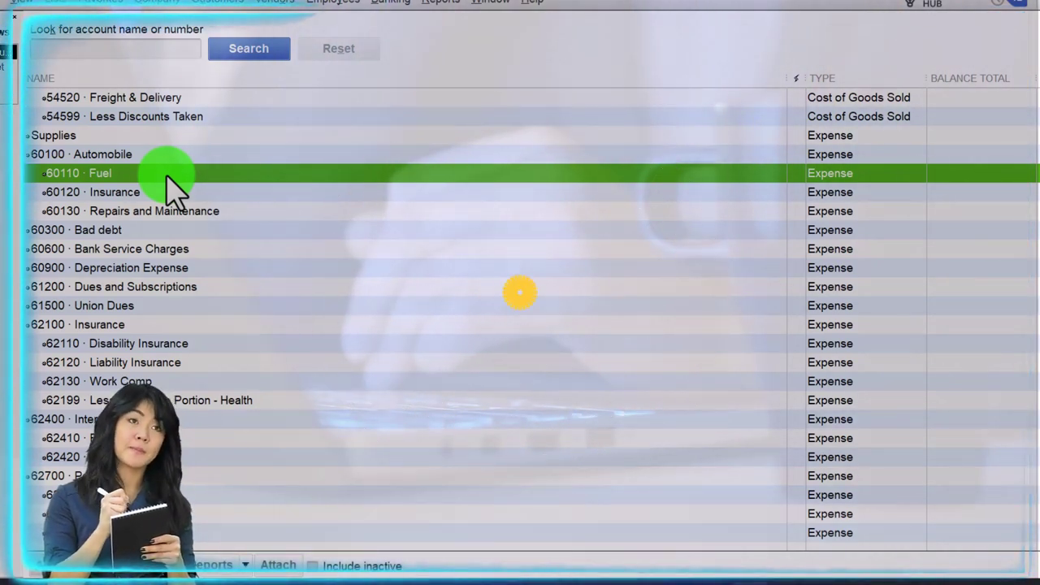
# Sort the chart of accounts by name, followed by account type, and return to the start of the list.
pyautogui.scroll(7, 170, 190)
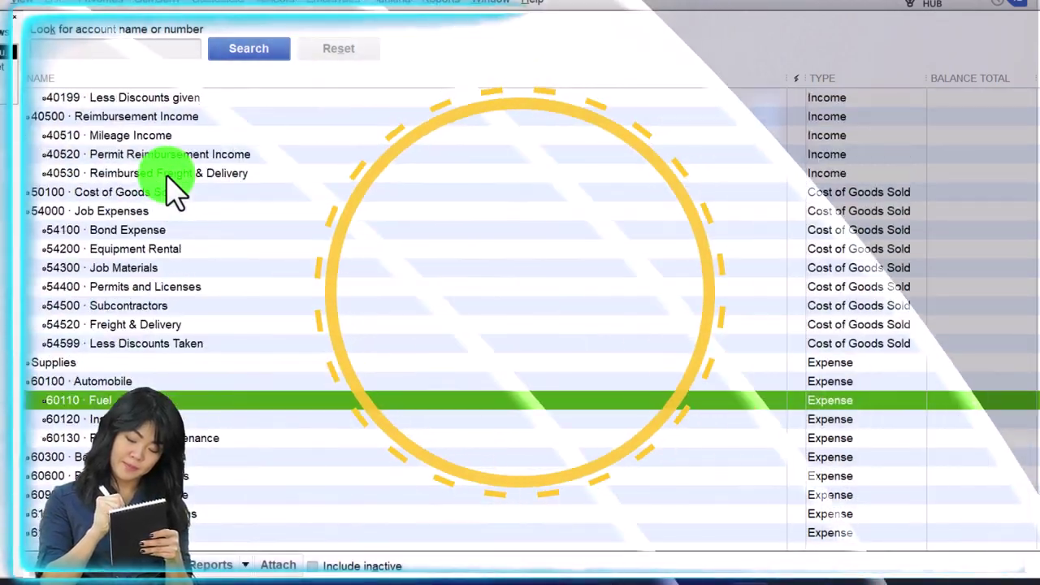
pyautogui.scroll(16, 171, 191)
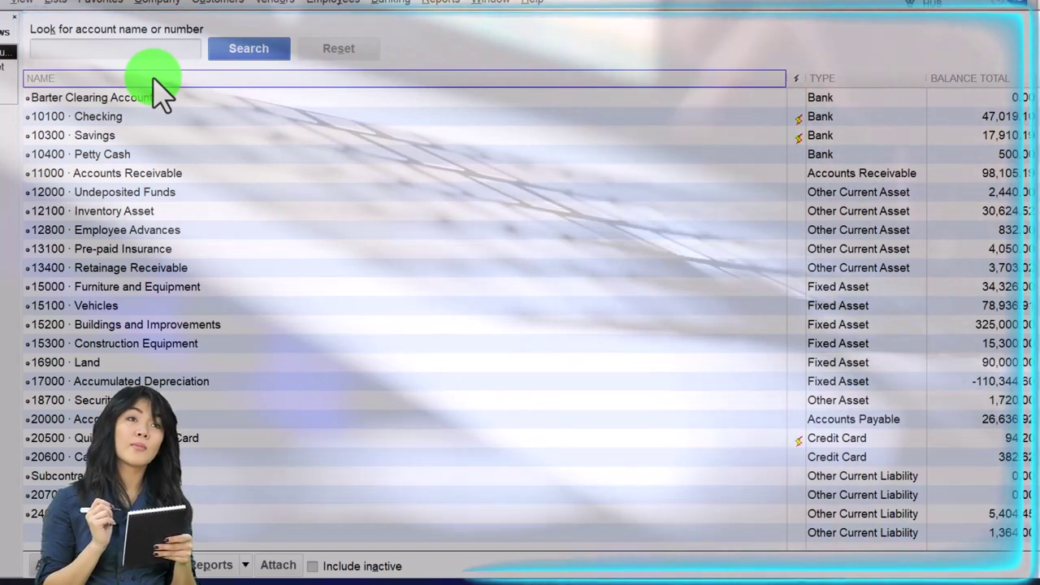
pyautogui.click(154, 78)
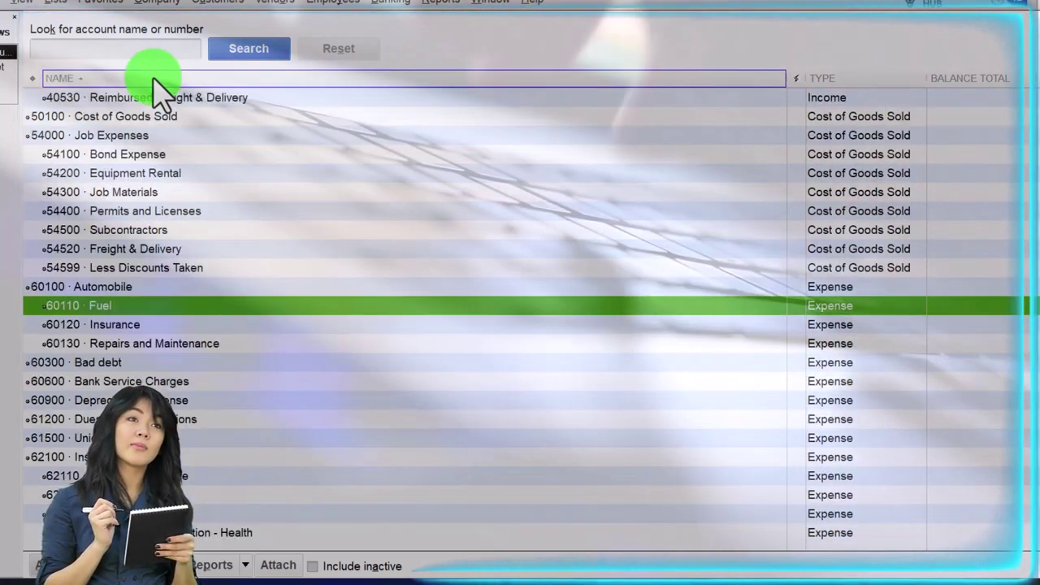
pyautogui.scroll(13, 295, 332)
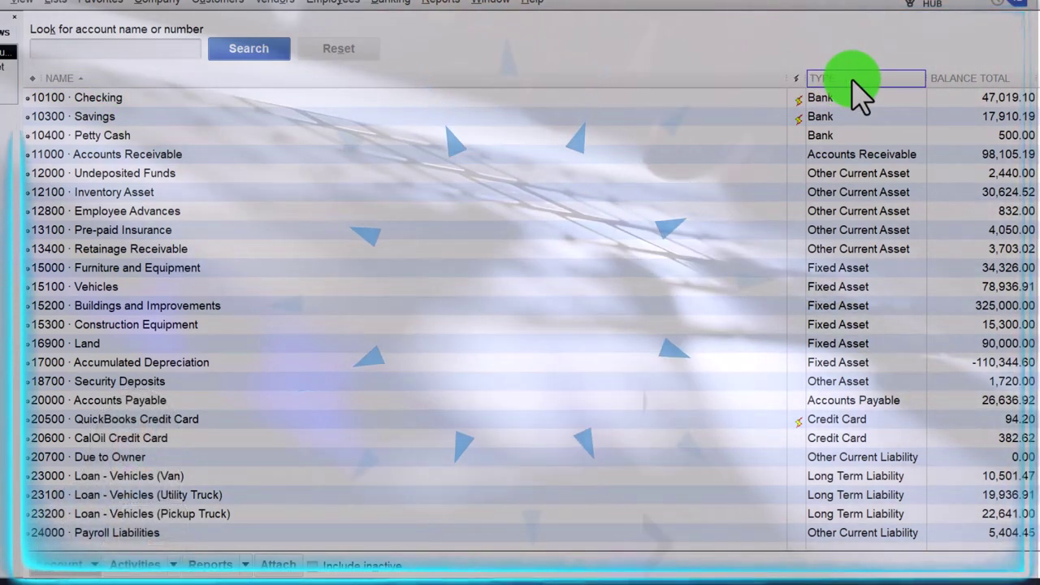
pyautogui.click(852, 79)
pyautogui.scroll(15, 847, 171)
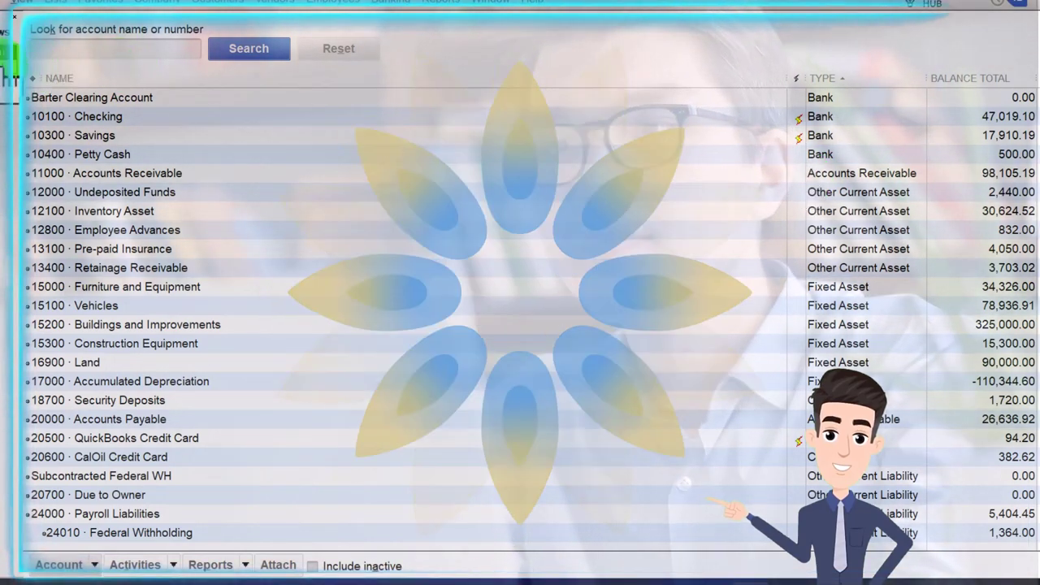
# Switch to the Balance Sheet report and collapse its Current Assets, Assets and Liabilities & Equity sections.
pyautogui.click(3, 64)
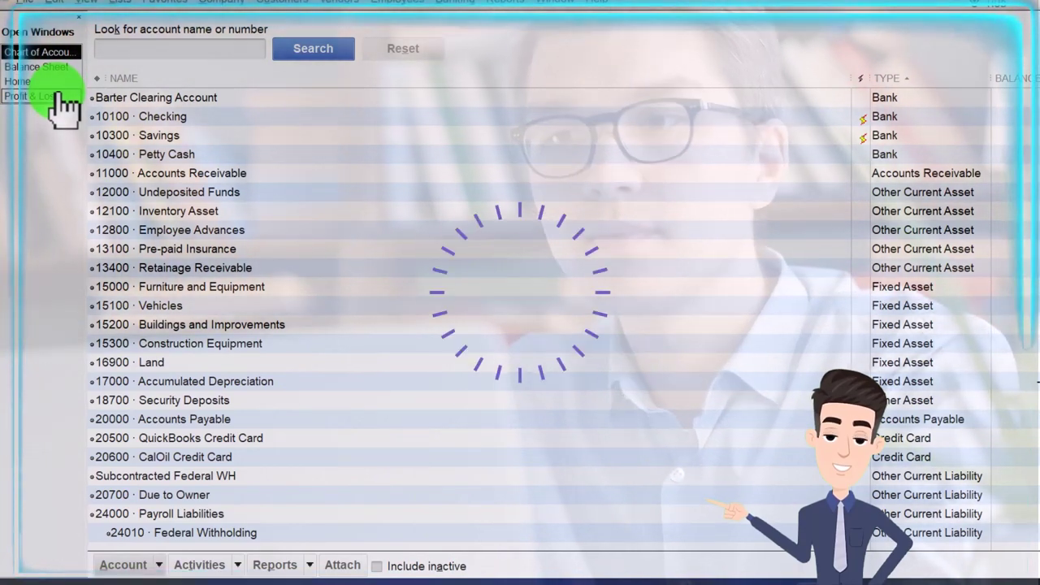
pyautogui.click(50, 66)
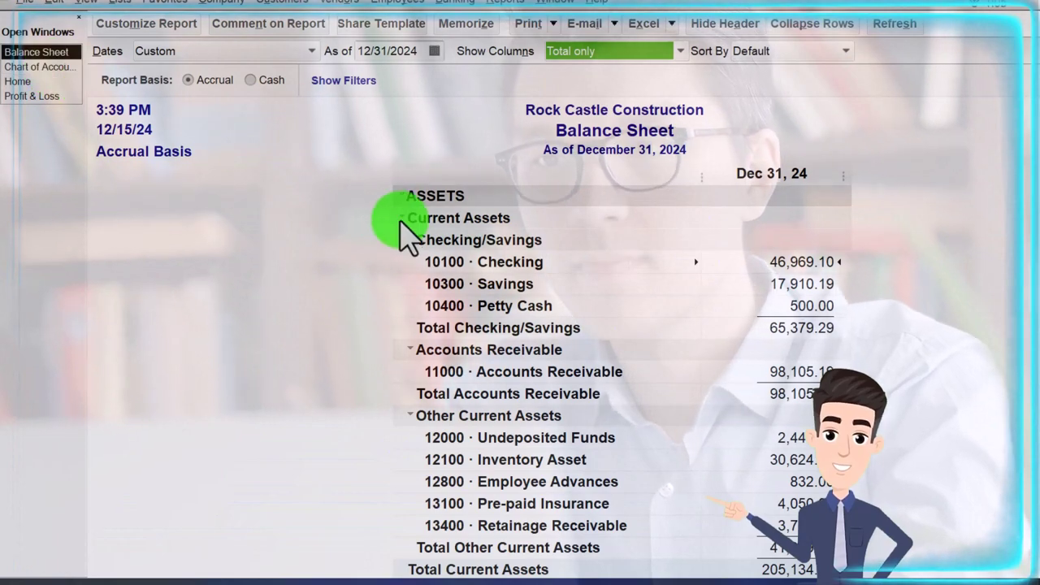
pyautogui.click(400, 217)
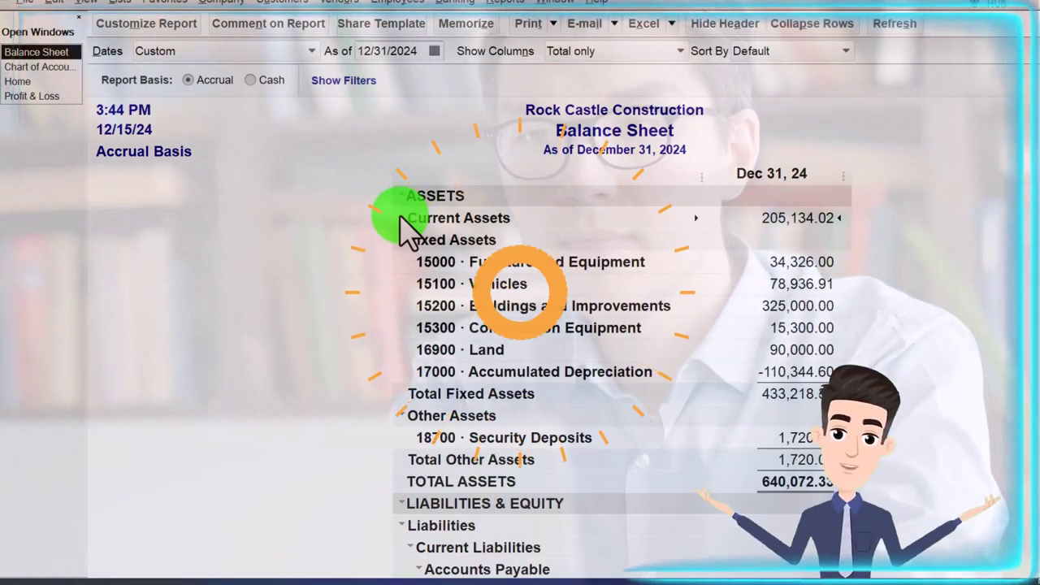
pyautogui.click(400, 198)
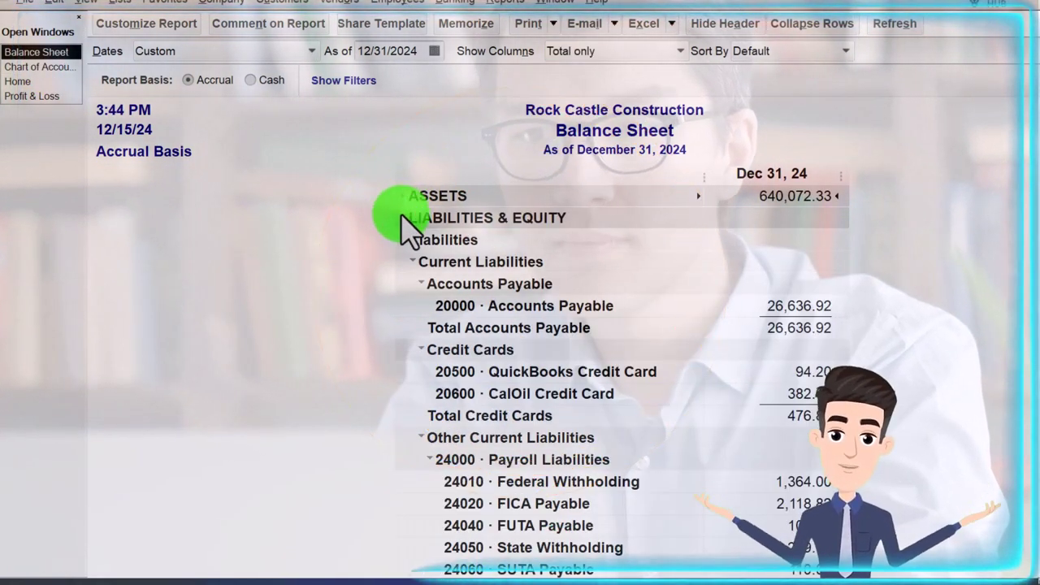
pyautogui.click(402, 218)
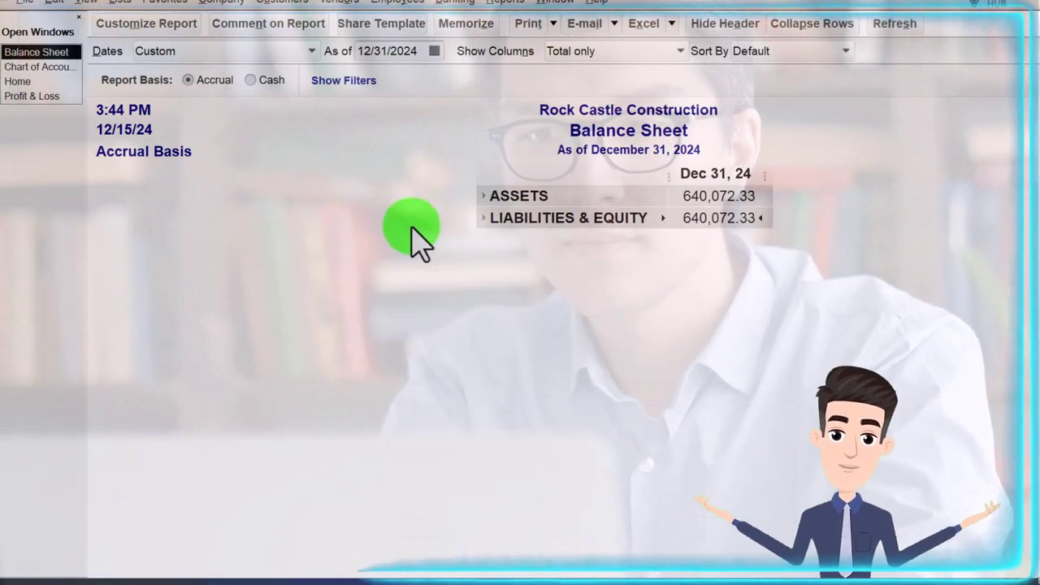
# Expand Assets to see the Current Assets accounts, and collapse the Current Assets and Fixed Assets sections.
pyautogui.click(482, 198)
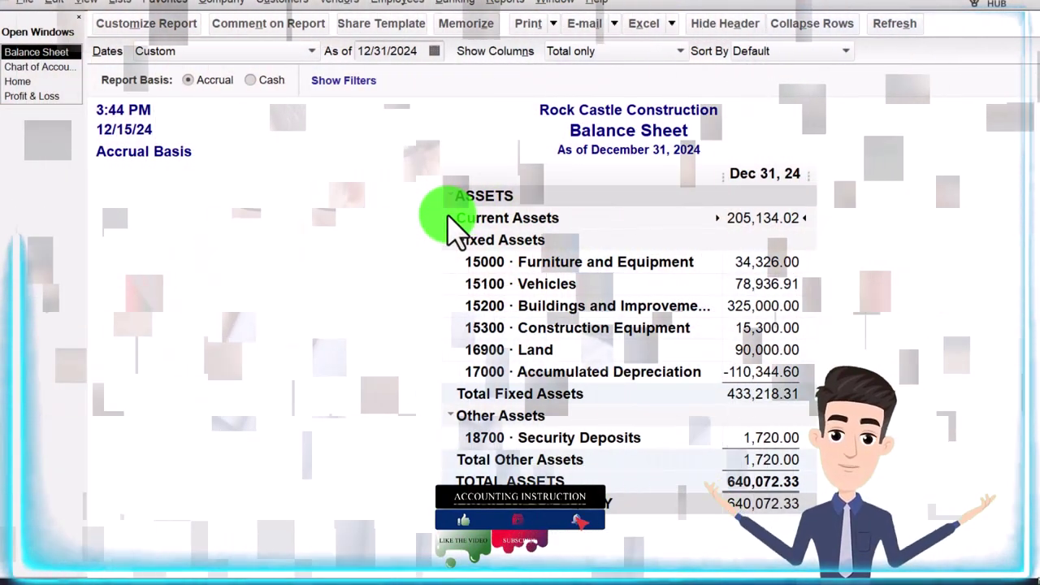
pyautogui.click(449, 217)
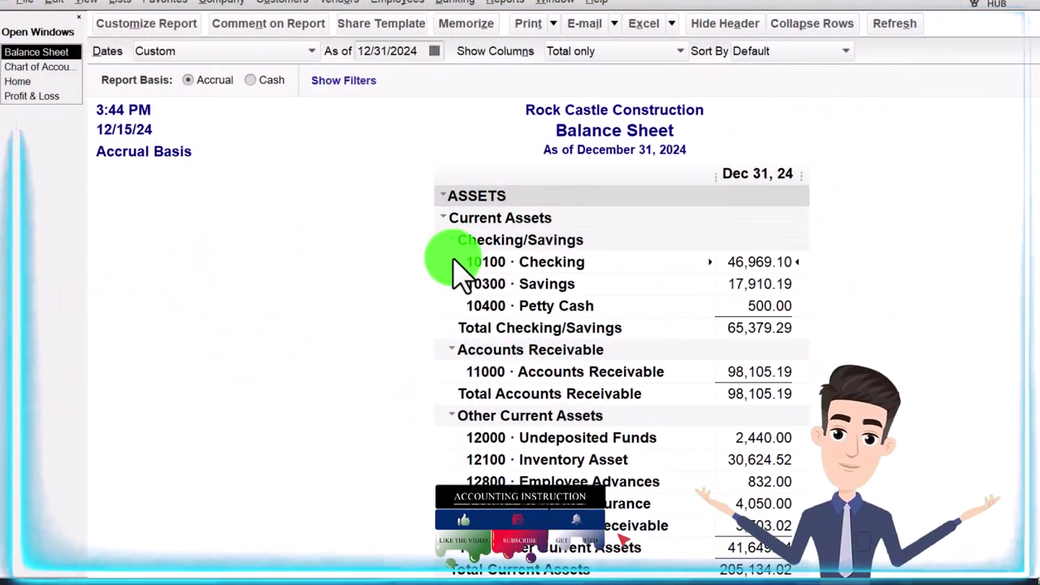
pyautogui.click(449, 217)
pyautogui.click(449, 240)
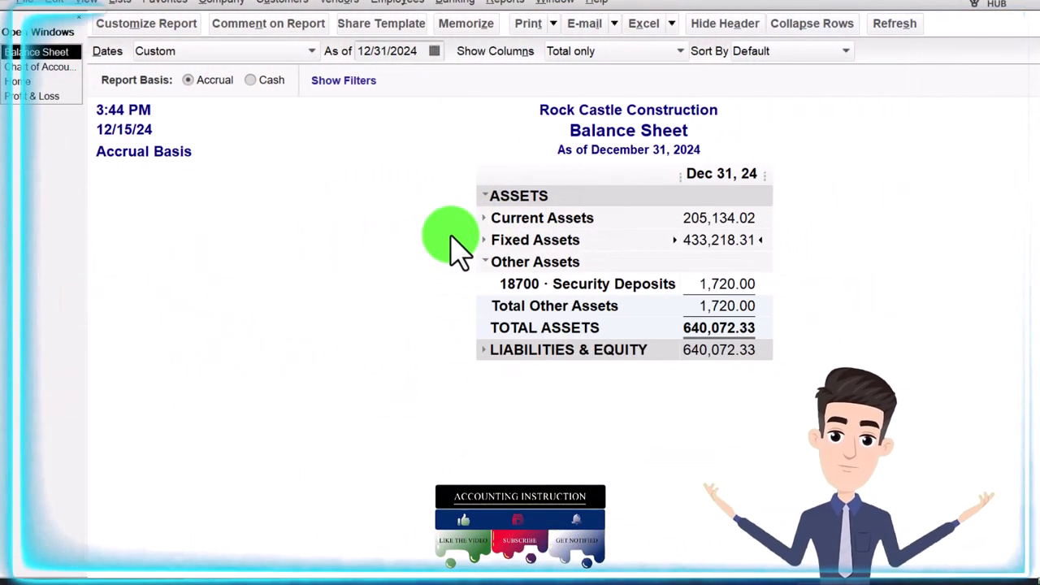
# Reopen Current Assets to collapse its Checking/Savings and Accounts Receivable groups, and collapse the Current Assets and Other Assets sections.
pyautogui.click(484, 217)
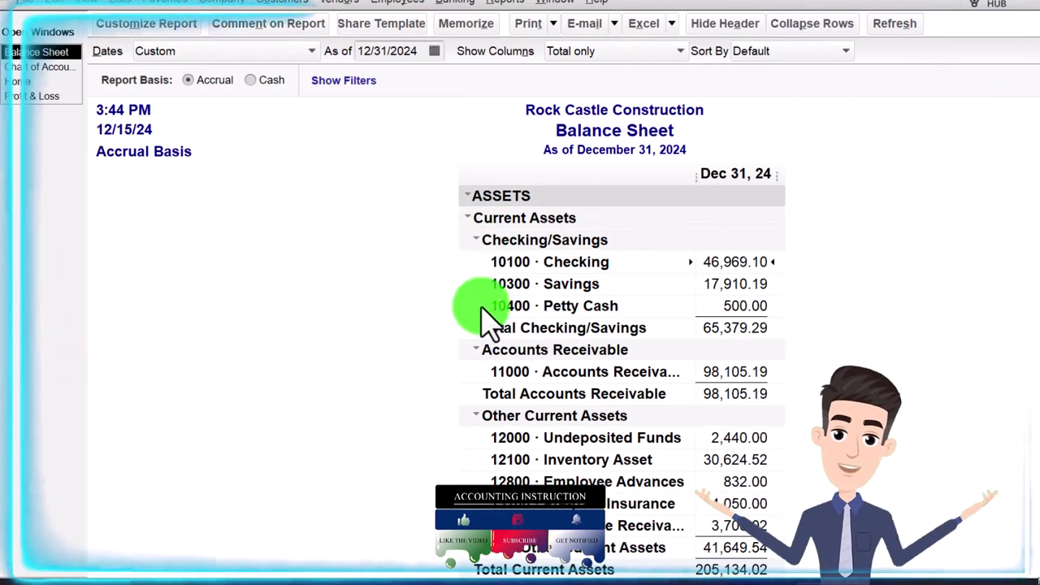
pyautogui.click(477, 240)
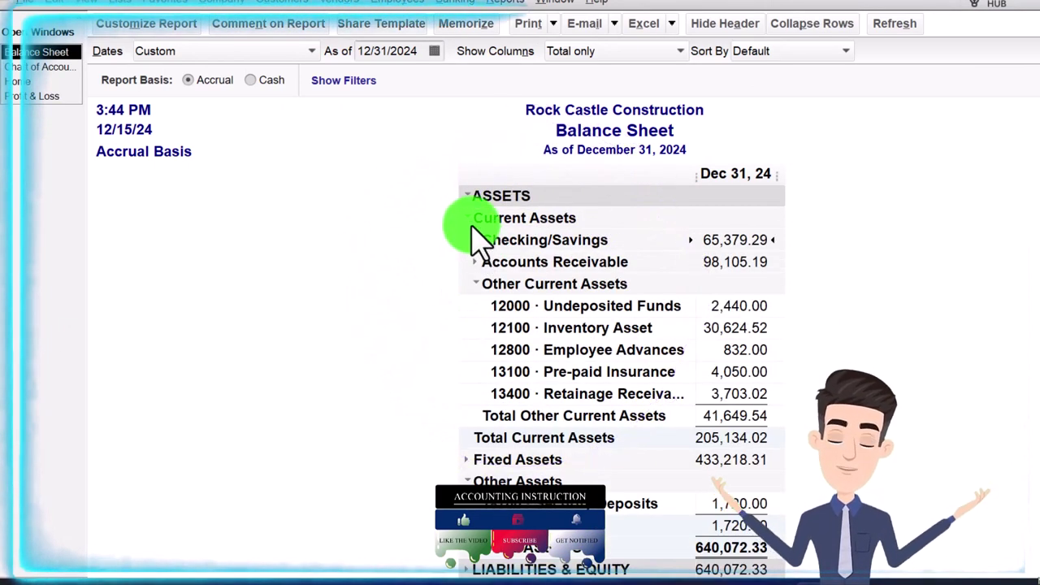
pyautogui.click(469, 217)
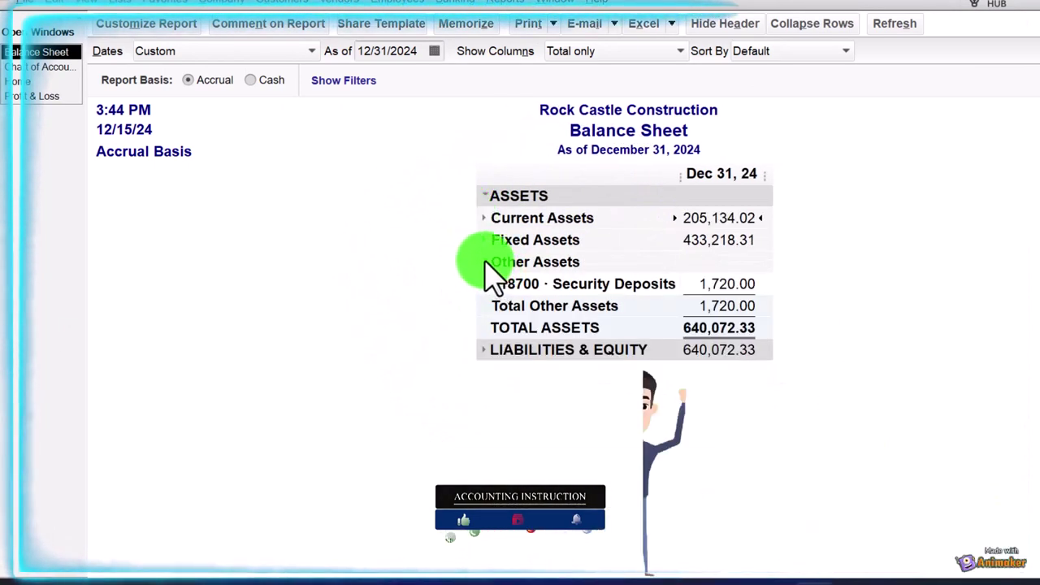
pyautogui.click(486, 262)
# Expand Liabilities & Equity and collapse its Liabilities and Equity sections to single lines.
pyautogui.click(483, 307)
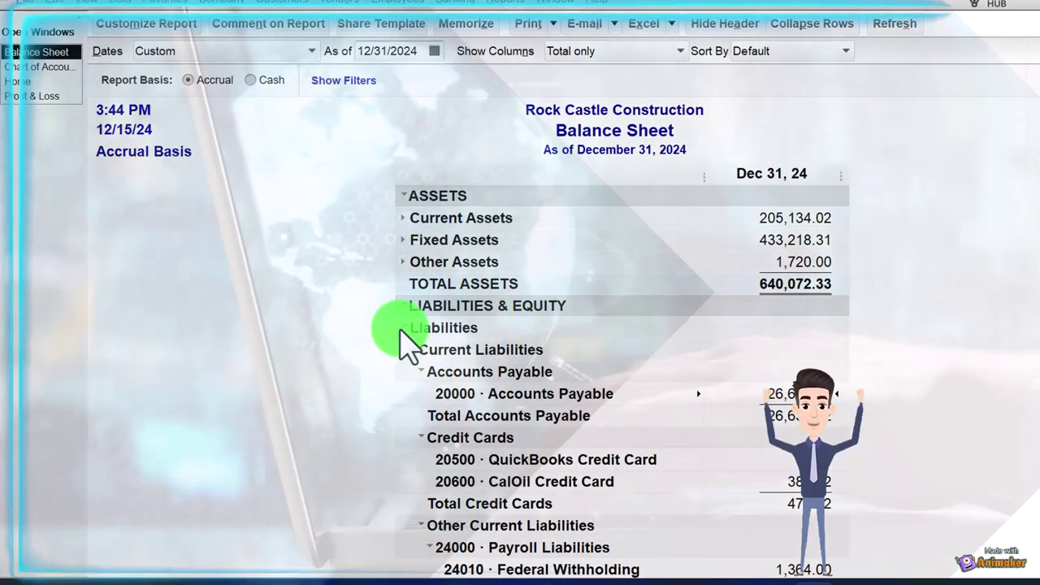
pyautogui.click(409, 327)
pyautogui.click(484, 355)
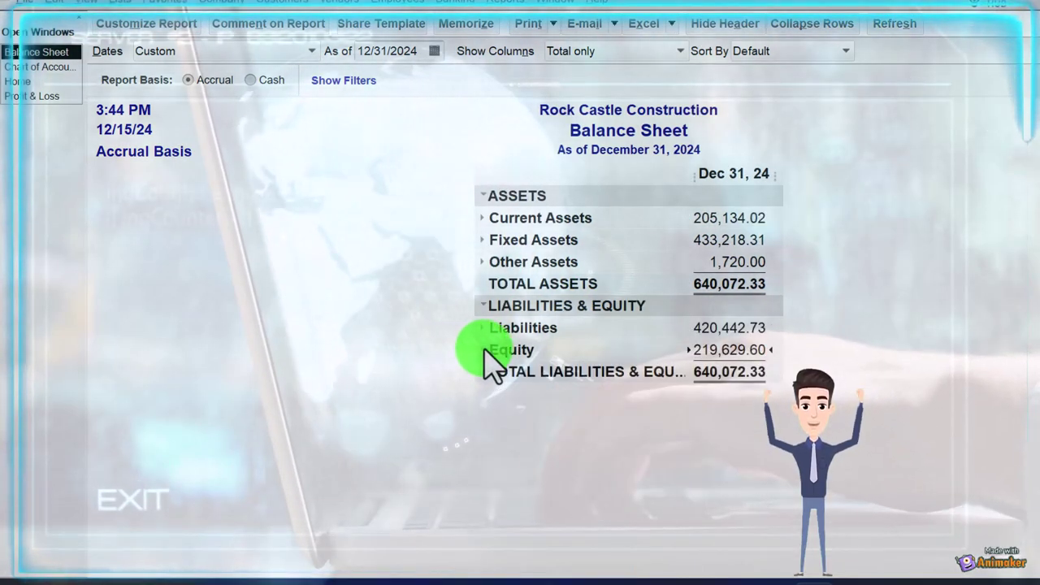
# Expand Current Assets and list the accounts in its Checking/Savings, Accounts Receivable and Other Current Assets groups.
pyautogui.click(481, 219)
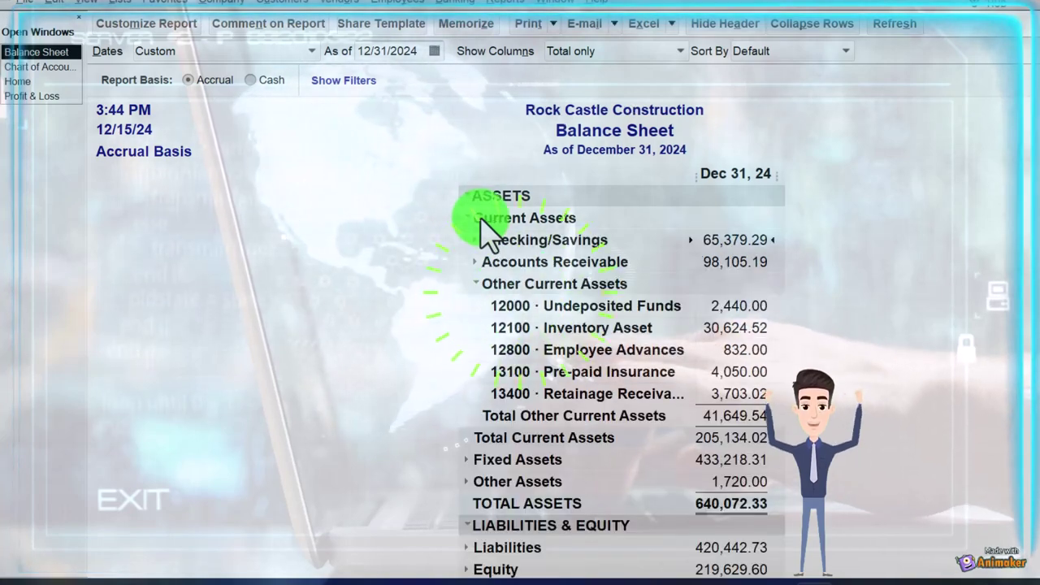
pyautogui.click(483, 283)
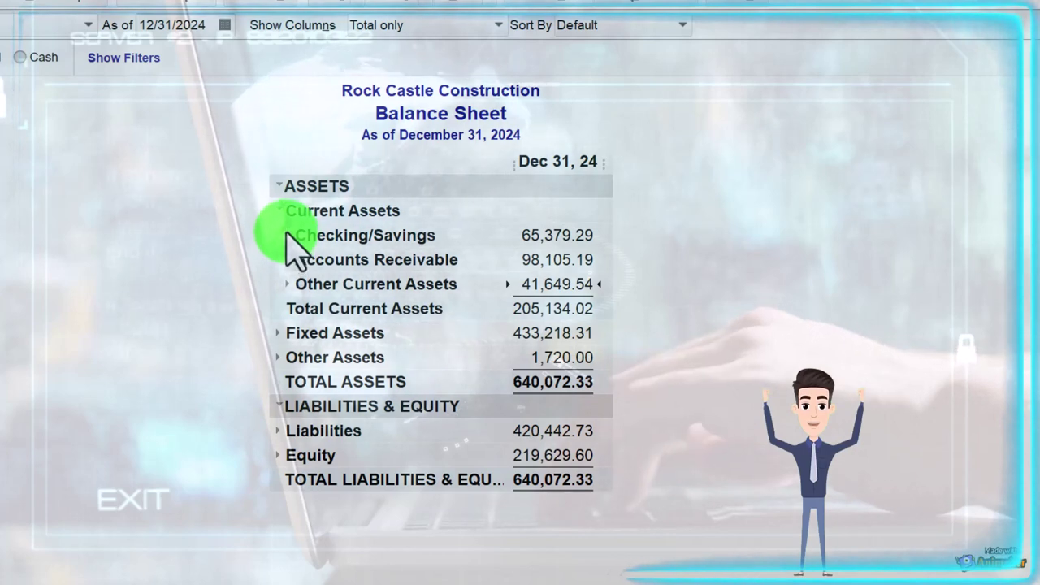
pyautogui.click(288, 241)
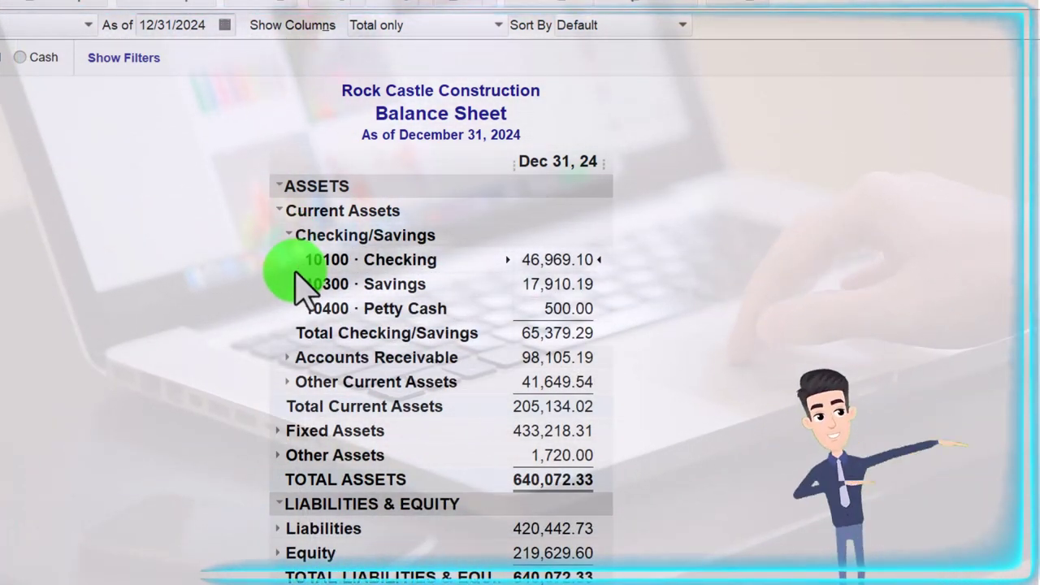
pyautogui.click(286, 358)
pyautogui.scroll(-2, 286, 359)
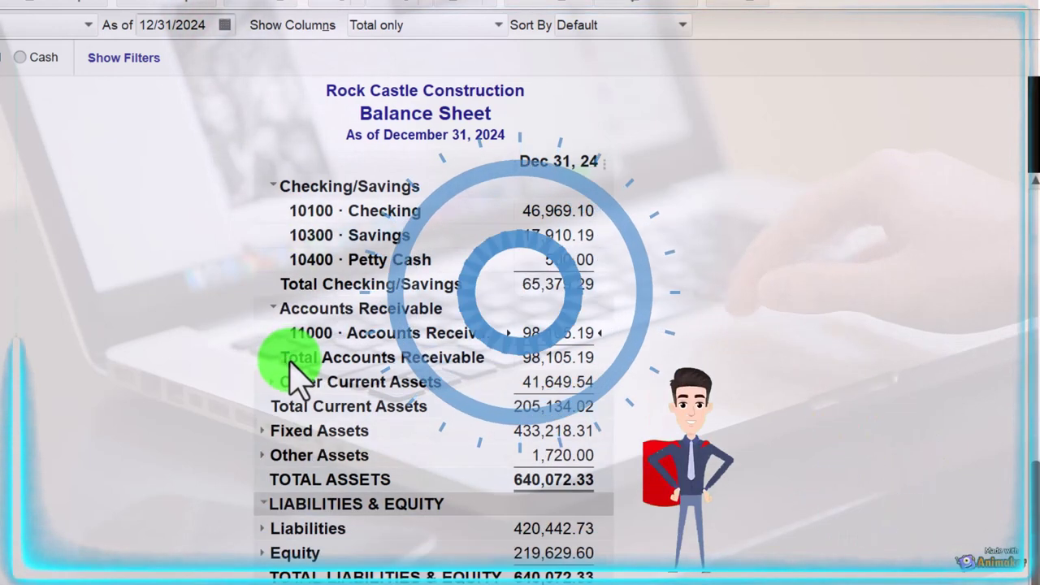
pyautogui.click(272, 381)
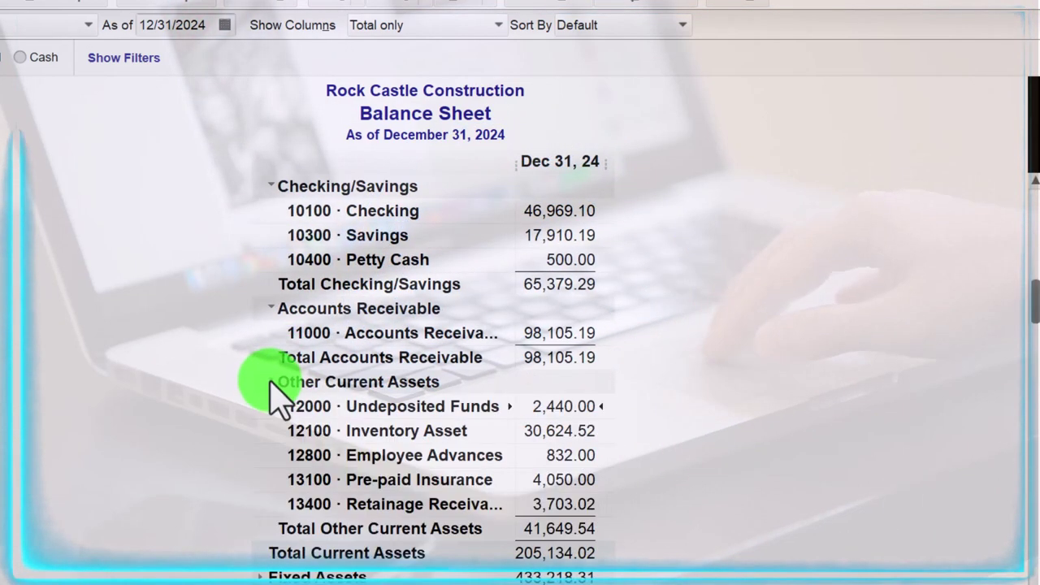
# Expand the Fixed Assets and Other Assets sections of the Balance Sheet to list their accounts.
pyautogui.scroll(-3, 255, 394)
pyautogui.click(261, 431)
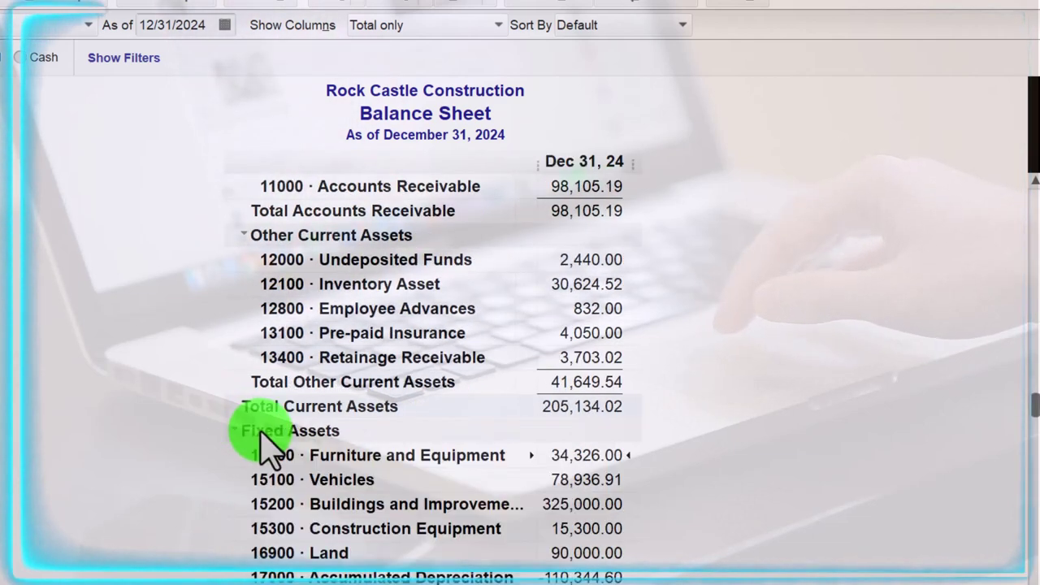
pyautogui.scroll(-3, 244, 438)
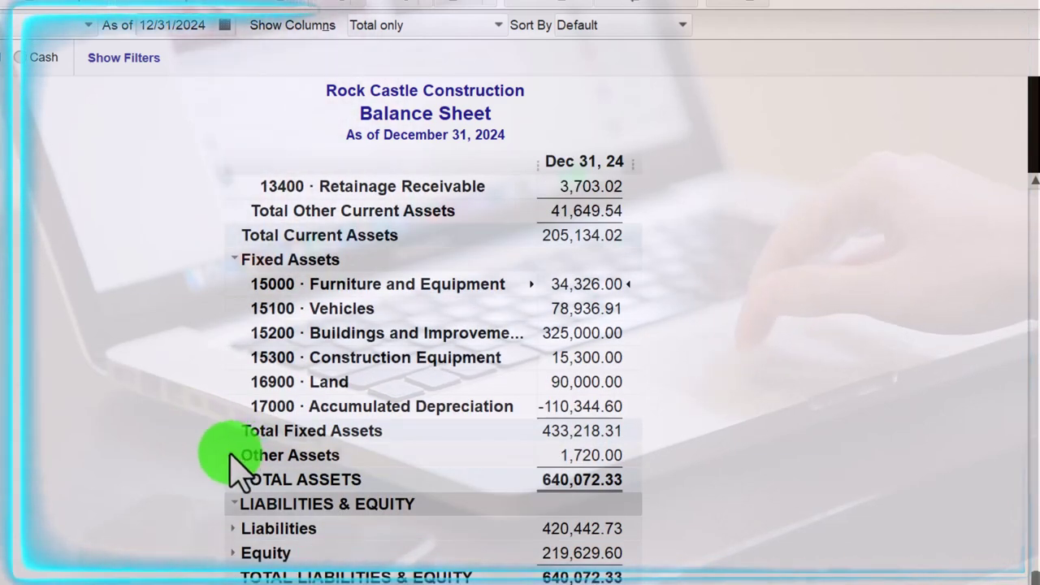
pyautogui.click(235, 455)
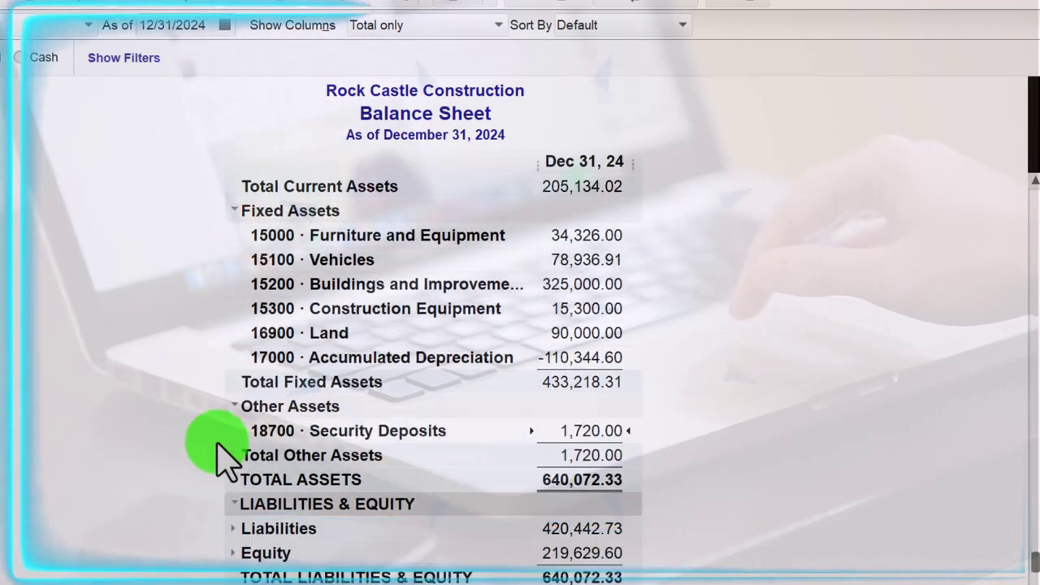
# Collapse and reopen the Liabilities & Equity section, and expand Liabilities to list its accounts.
pyautogui.click(233, 504)
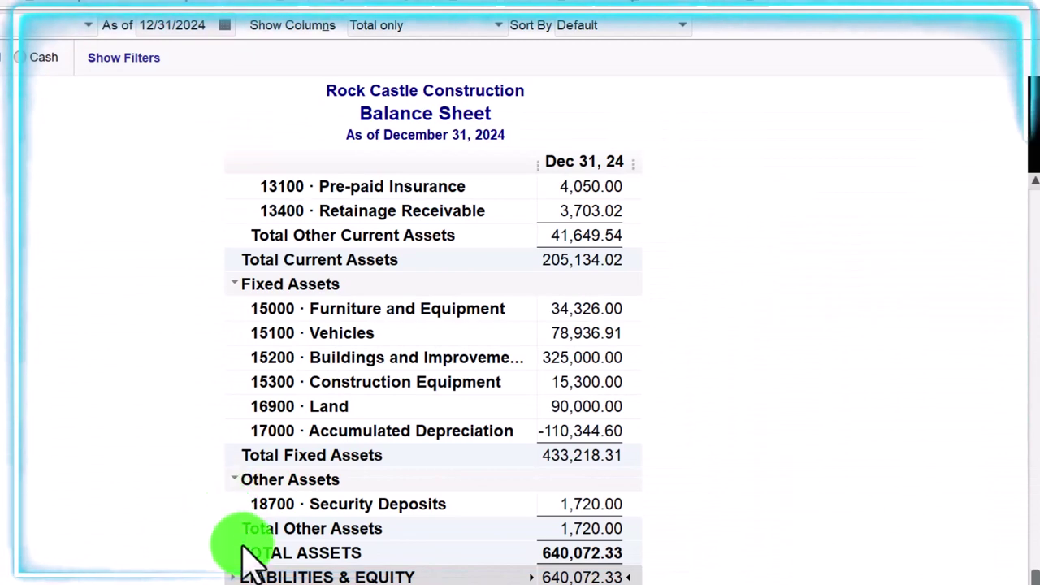
pyautogui.click(239, 576)
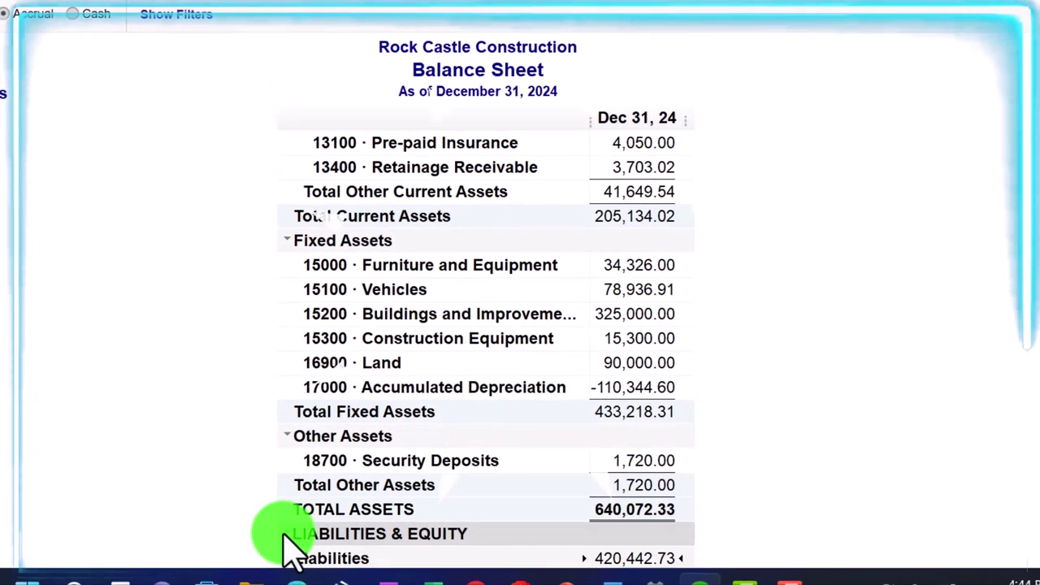
pyautogui.scroll(-1, 183, 502)
pyautogui.click(286, 485)
# Look through the current and long-term liability accounts and expand the Equity section.
pyautogui.scroll(-2, 227, 431)
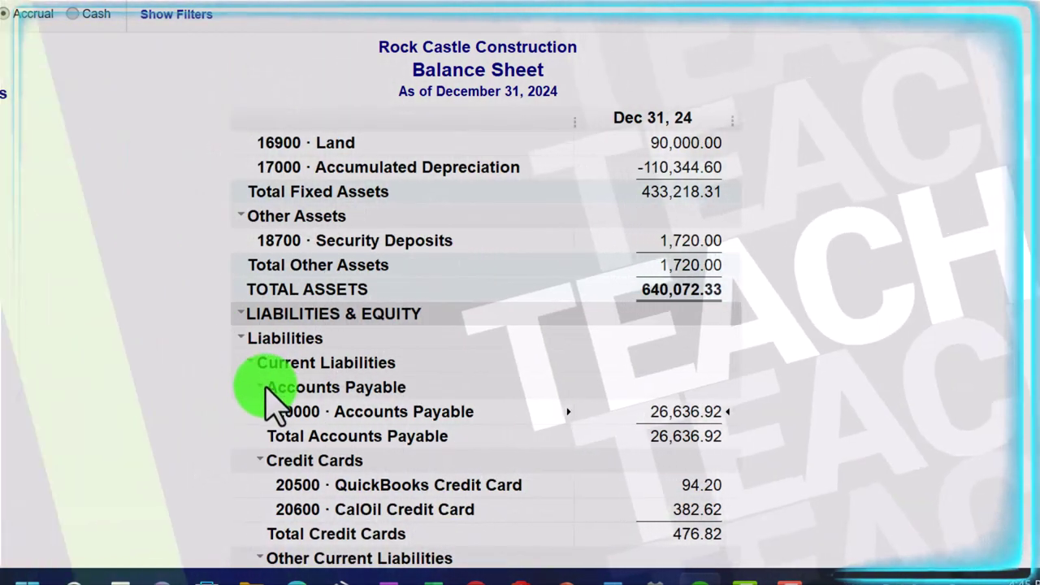
pyautogui.scroll(-1, 268, 402)
pyautogui.scroll(-2, 272, 402)
pyautogui.scroll(-6, 273, 408)
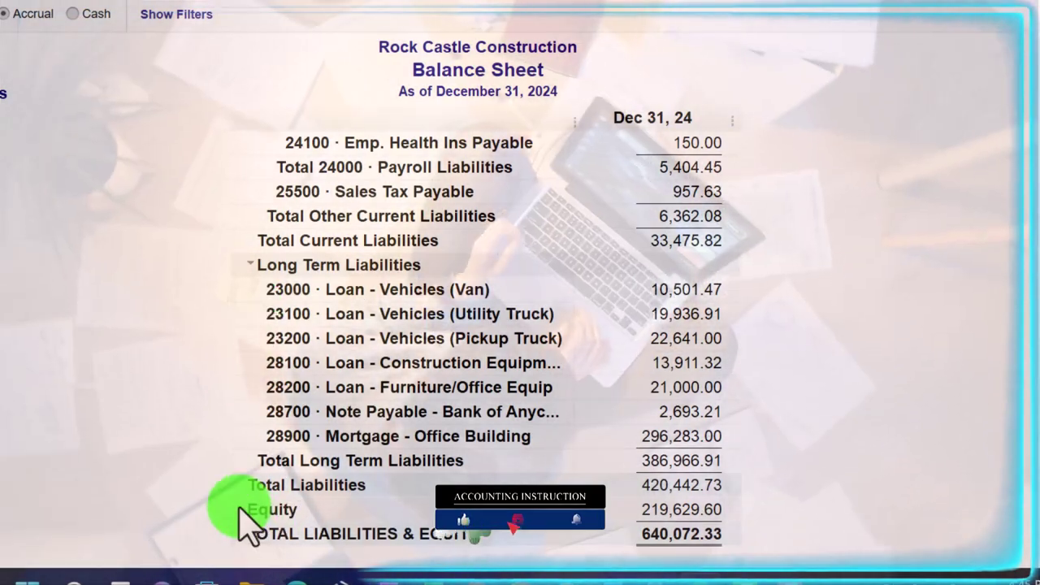
pyautogui.click(242, 509)
pyautogui.scroll(-2, 195, 479)
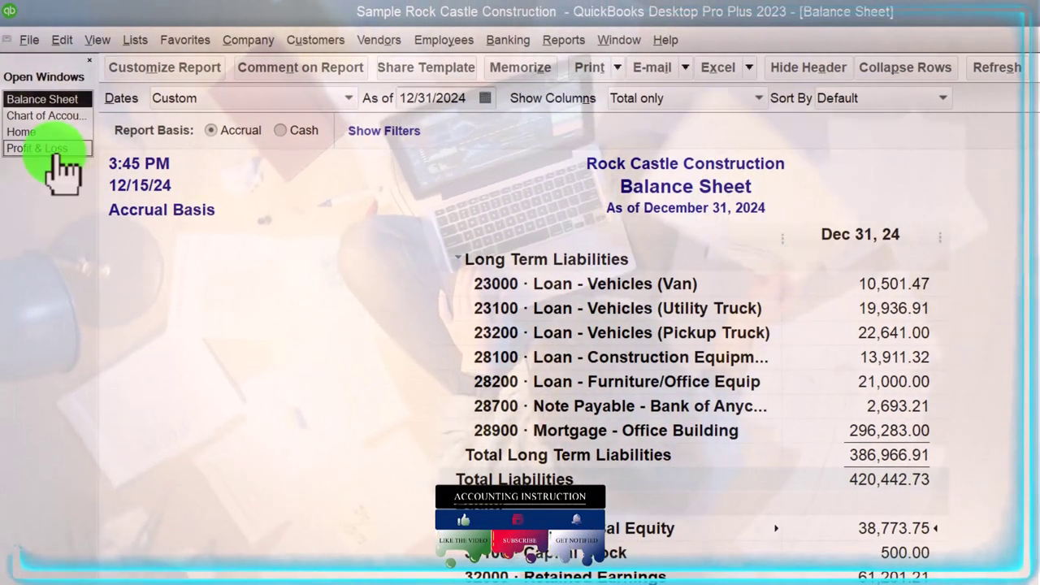
# Switch to the Profit & Loss report and look through its accounts from income to the expense section.
pyautogui.click(32, 138)
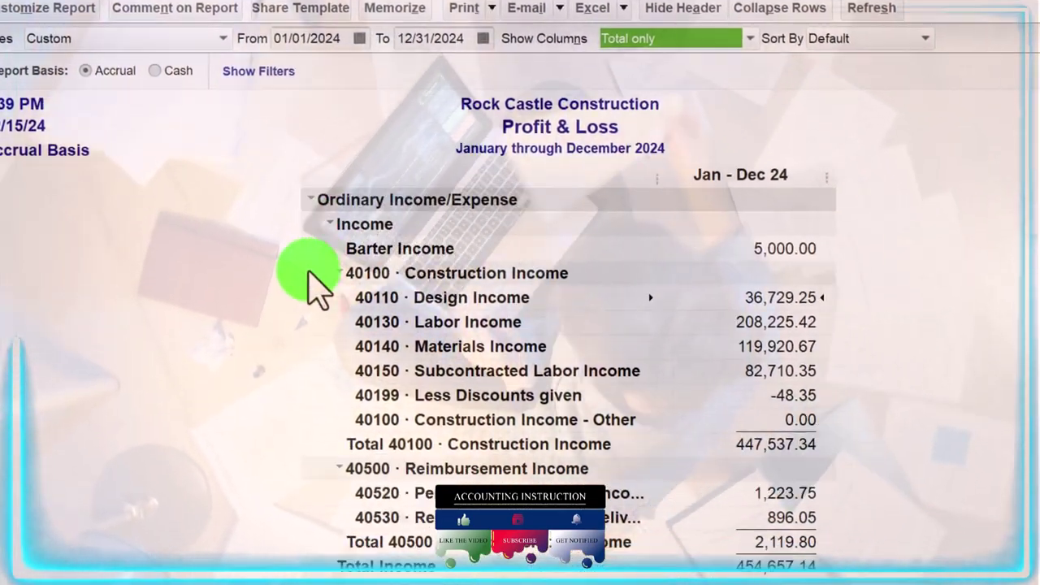
pyautogui.scroll(-3, 418, 341)
pyautogui.scroll(-1, 406, 398)
pyautogui.scroll(-2, 179, 341)
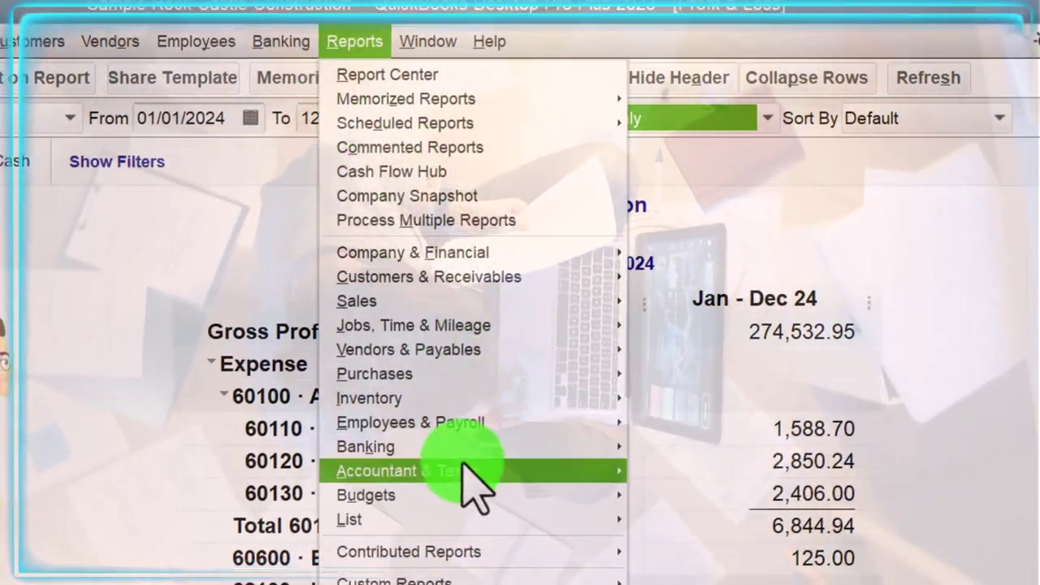
# Open the Trial Balance report from the Accountant & Taxes reports.
pyautogui.click(469, 482)
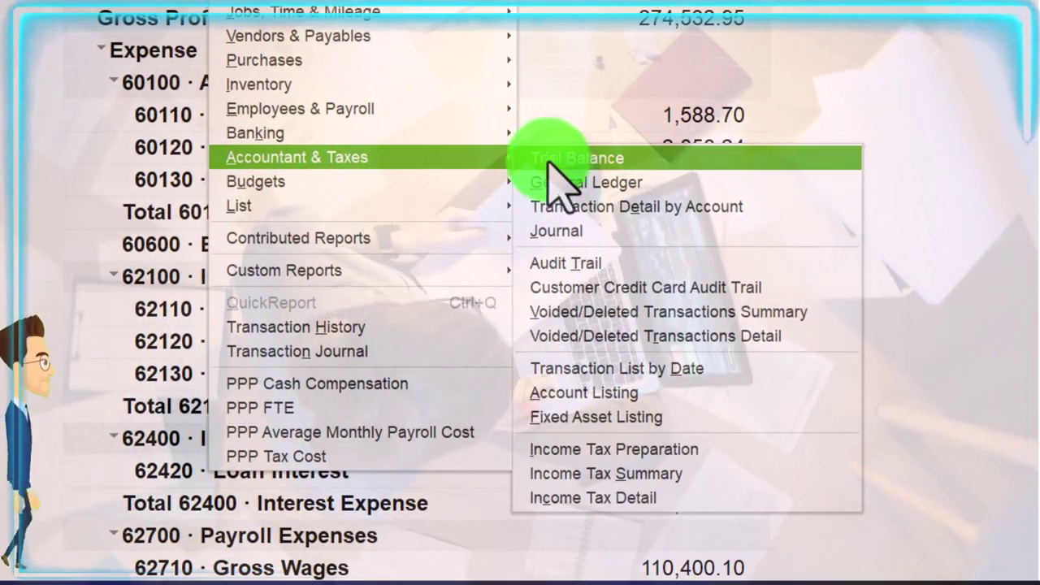
pyautogui.click(554, 161)
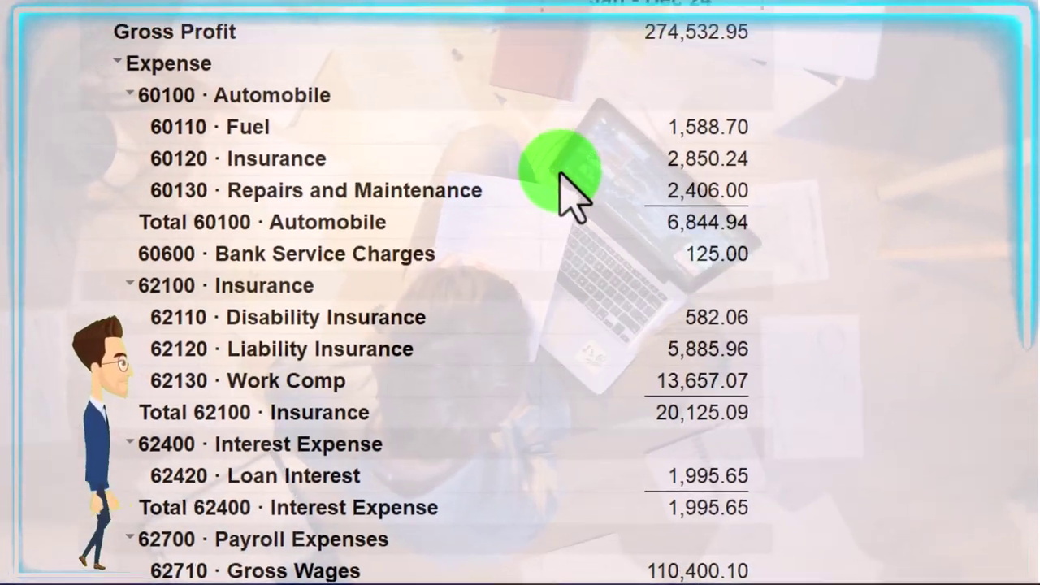
# Set the Trial Balance date range from 01/01/2024 to 12/31/2024.
pyautogui.write('01/01/2024')
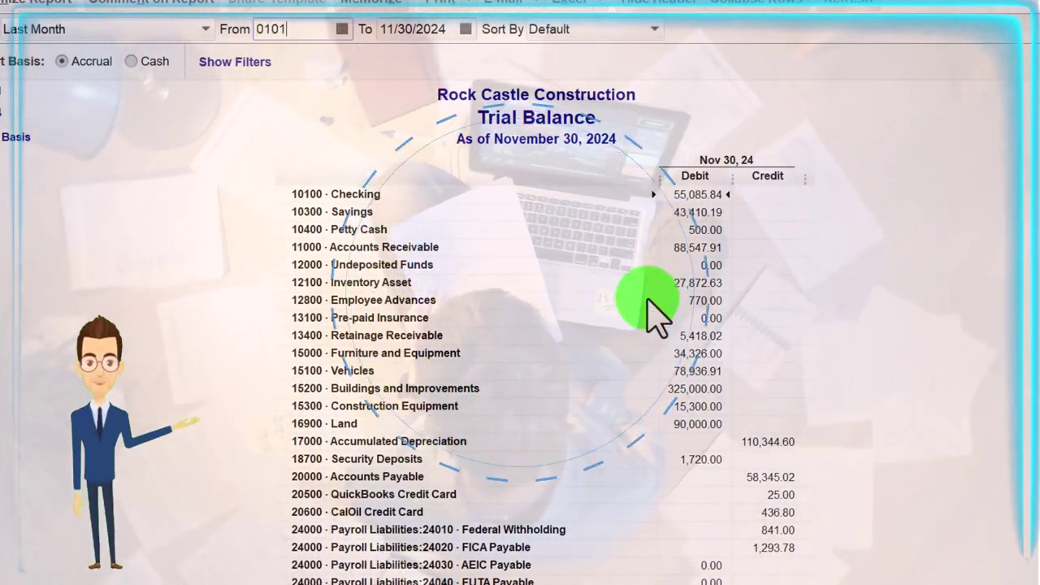
pyautogui.press('Tab')
pyautogui.write('12/31/2024')
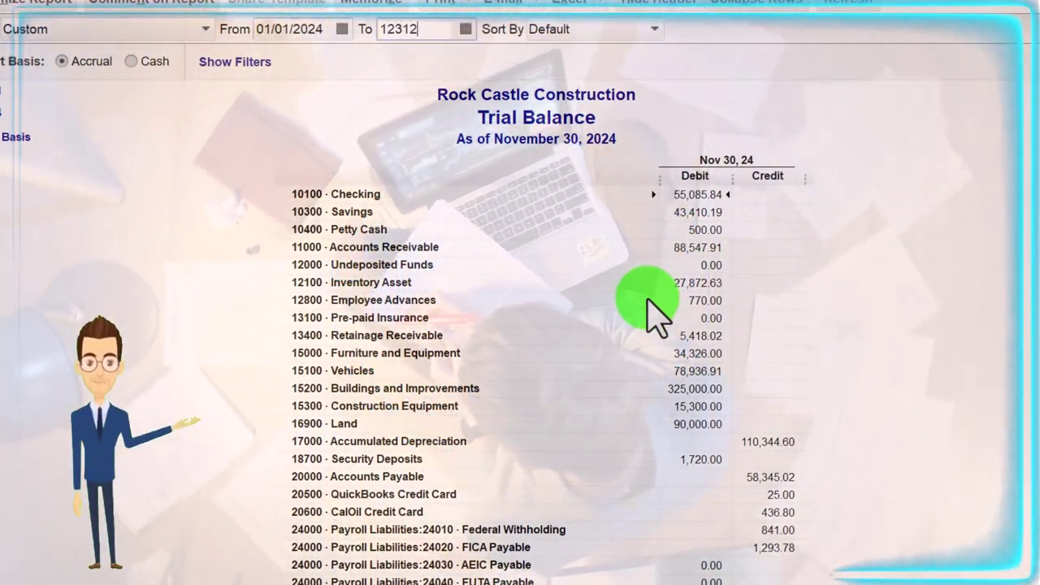
pyautogui.press('Tab')
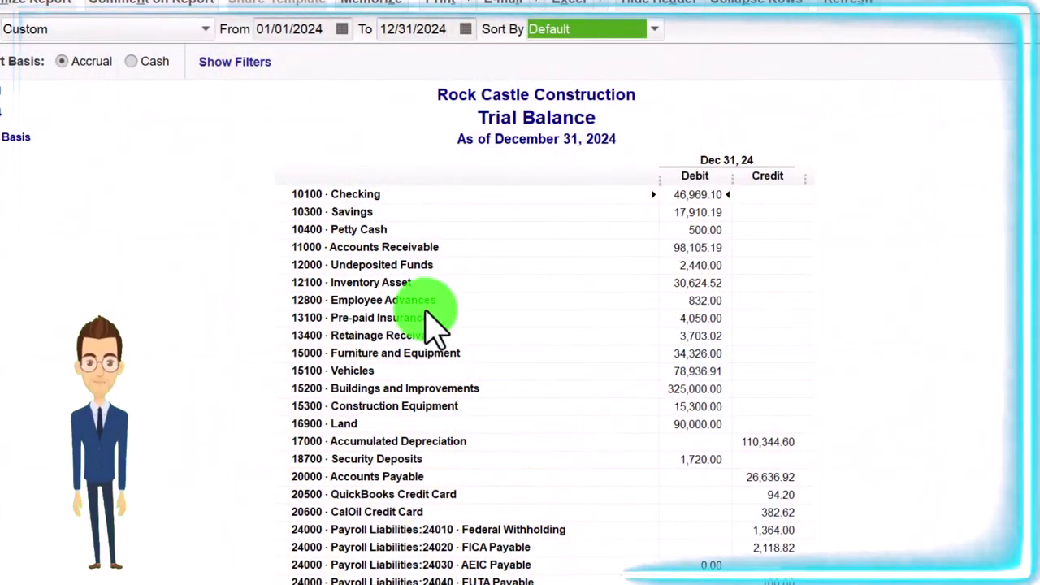
# Customize the Trial Balance with a larger font, starting from the column labels, and apply the change to the report.
pyautogui.click(32, 1)
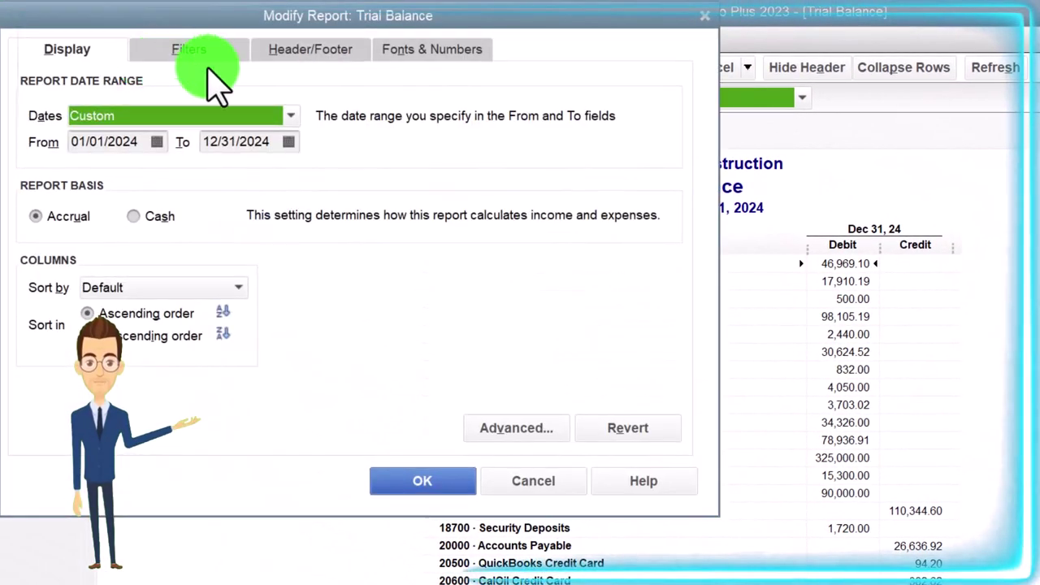
pyautogui.click(432, 49)
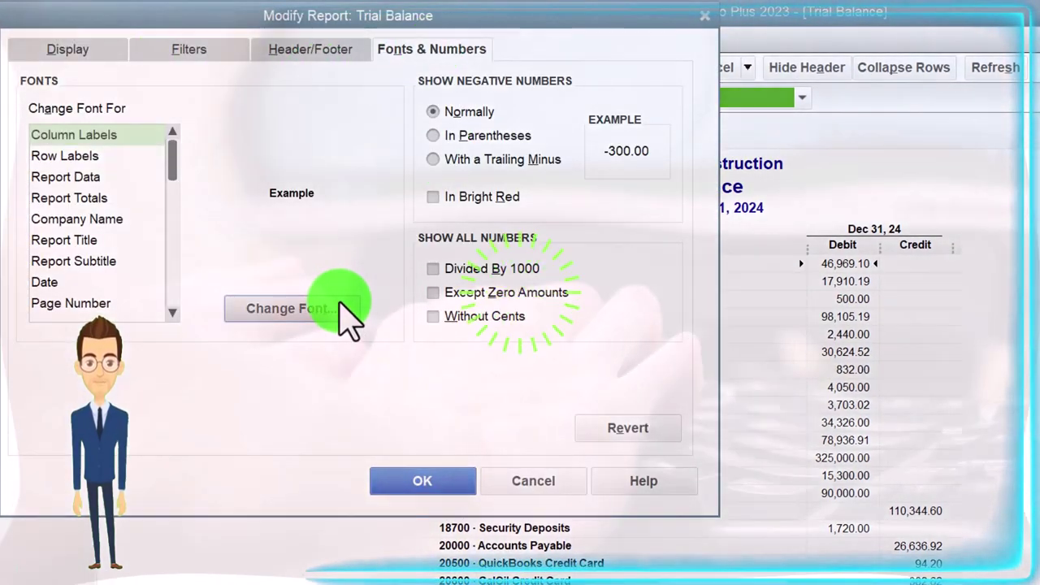
pyautogui.click(341, 313)
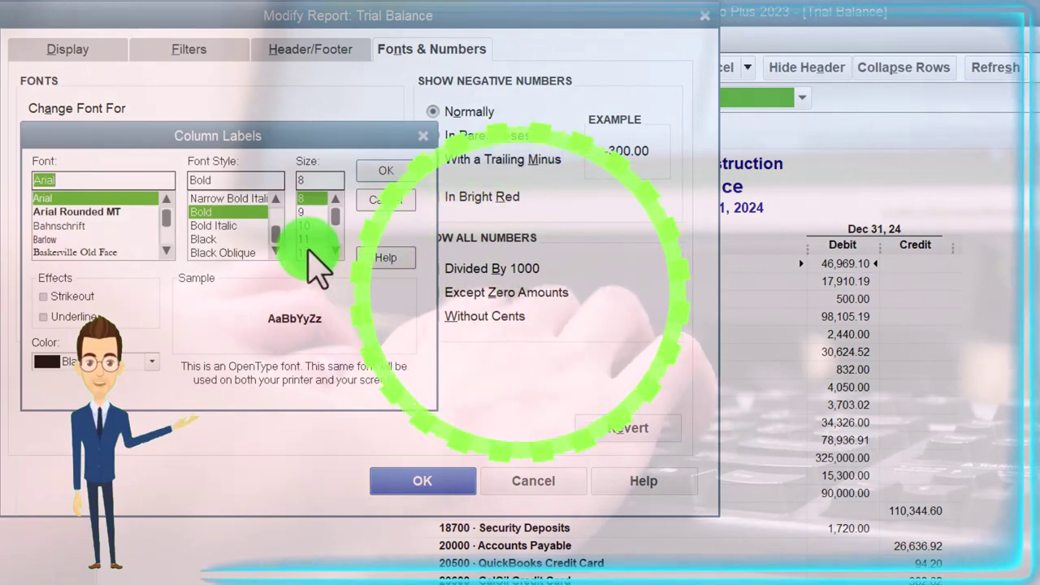
pyautogui.click(385, 172)
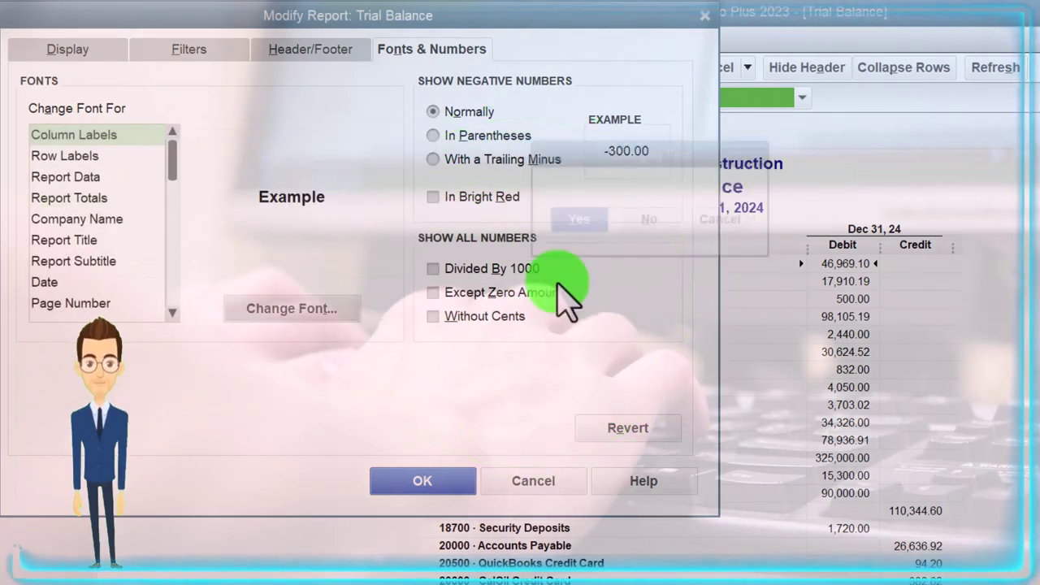
pyautogui.click(439, 481)
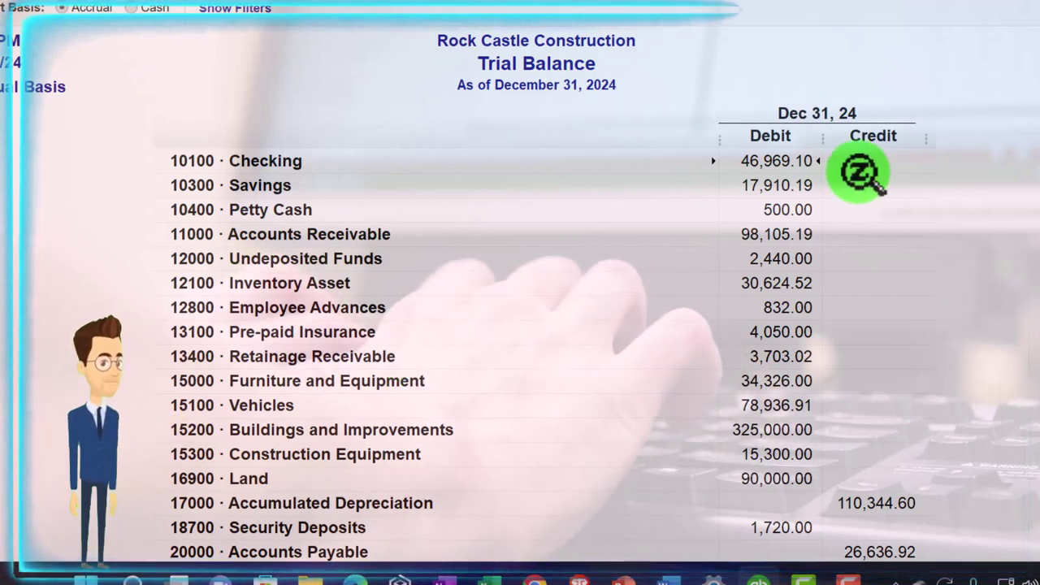
# Look through the Trial Balance from the asset accounts down past the liability accounts.
pyautogui.scroll(-7, 859, 172)
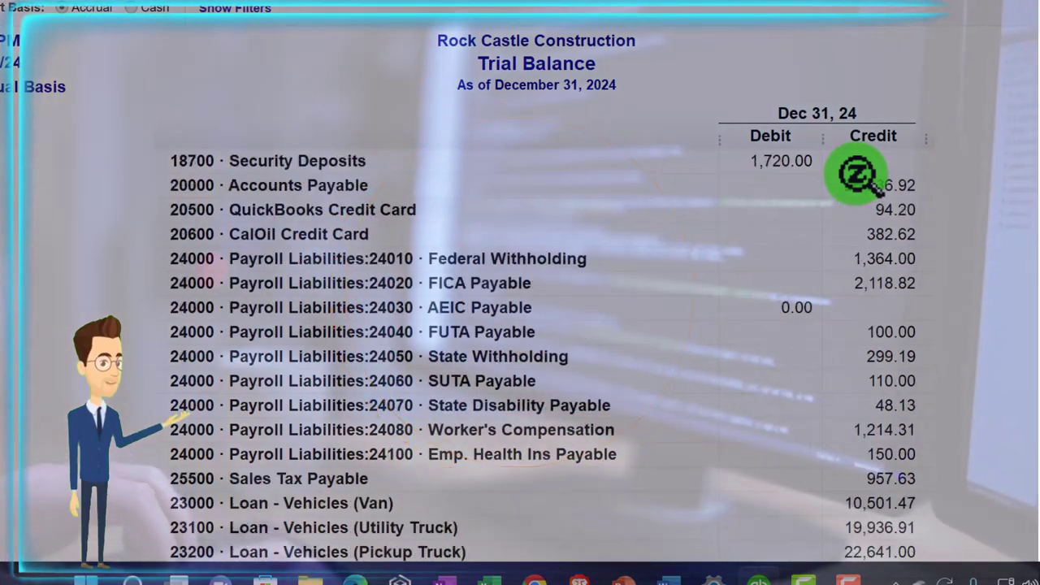
pyautogui.scroll(-12, 860, 172)
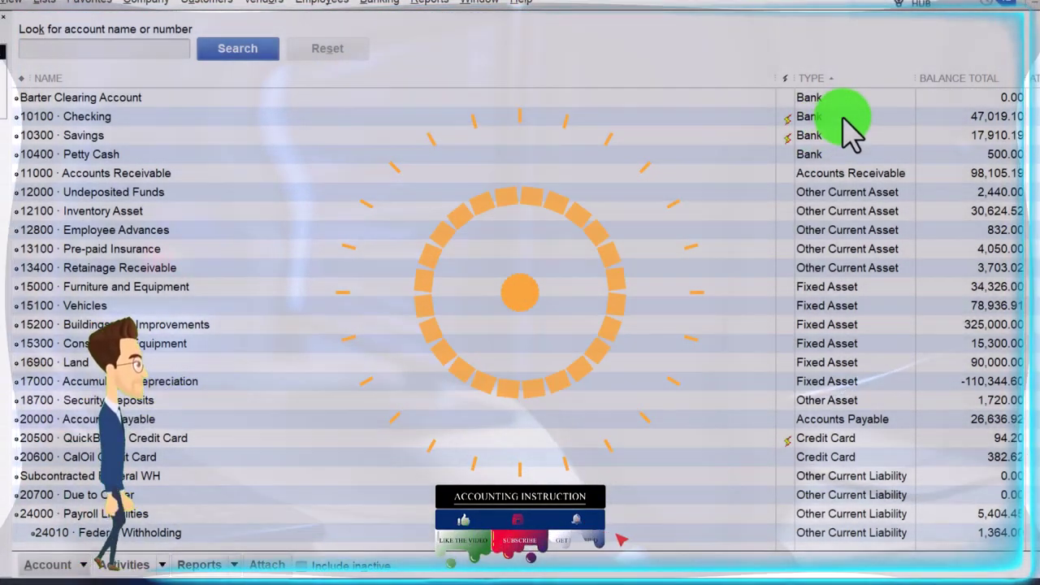
# Check the Checking and Petty Cash accounts in the chart of accounts, and collapse and reopen the Balance Sheet's Checking/Savings group.
pyautogui.click(843, 118)
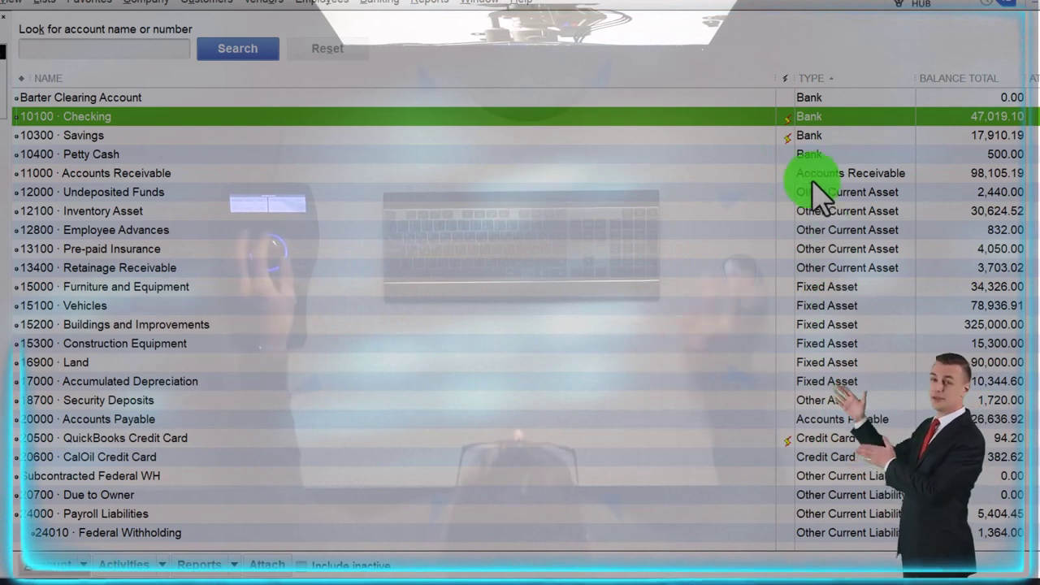
pyautogui.click(806, 155)
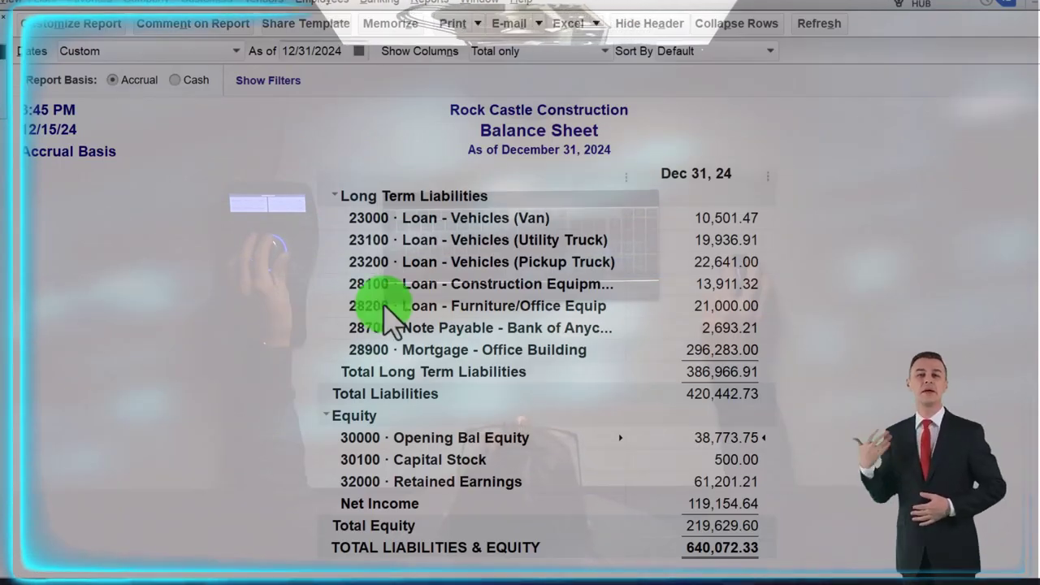
pyautogui.scroll(5, 388, 321)
pyautogui.scroll(8, 388, 321)
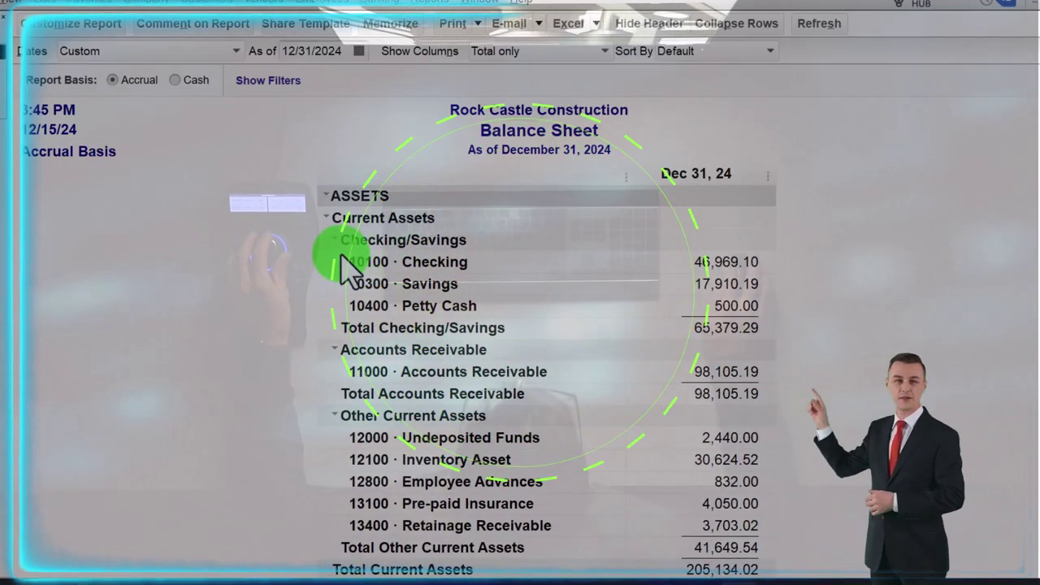
pyautogui.click(334, 240)
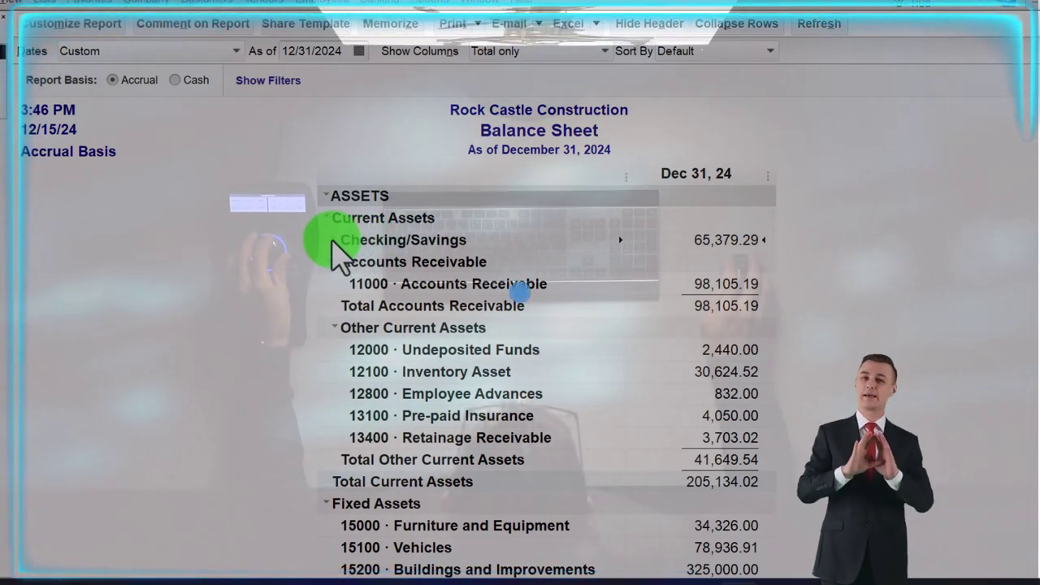
pyautogui.click(334, 240)
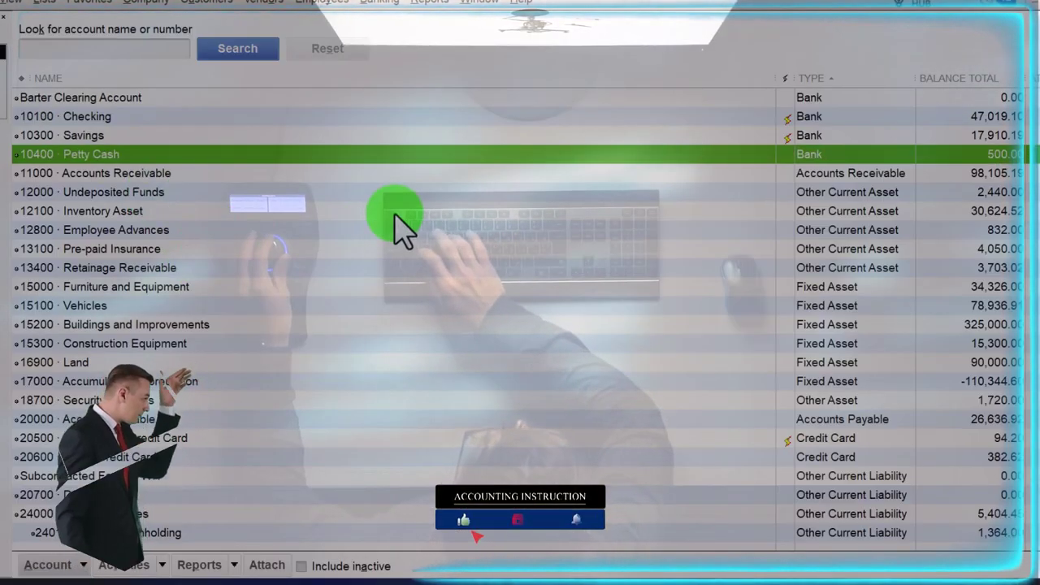
# Step through the chart of accounts from Accounts Receivable and Undeposited Funds across the fixed assets to Security Deposits.
pyautogui.click(367, 174)
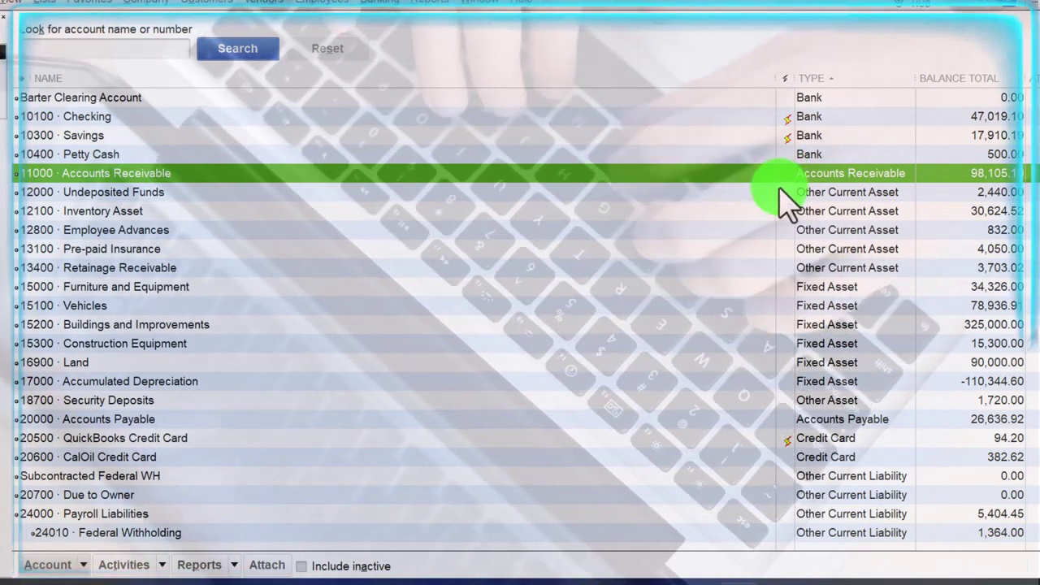
pyautogui.click(779, 192)
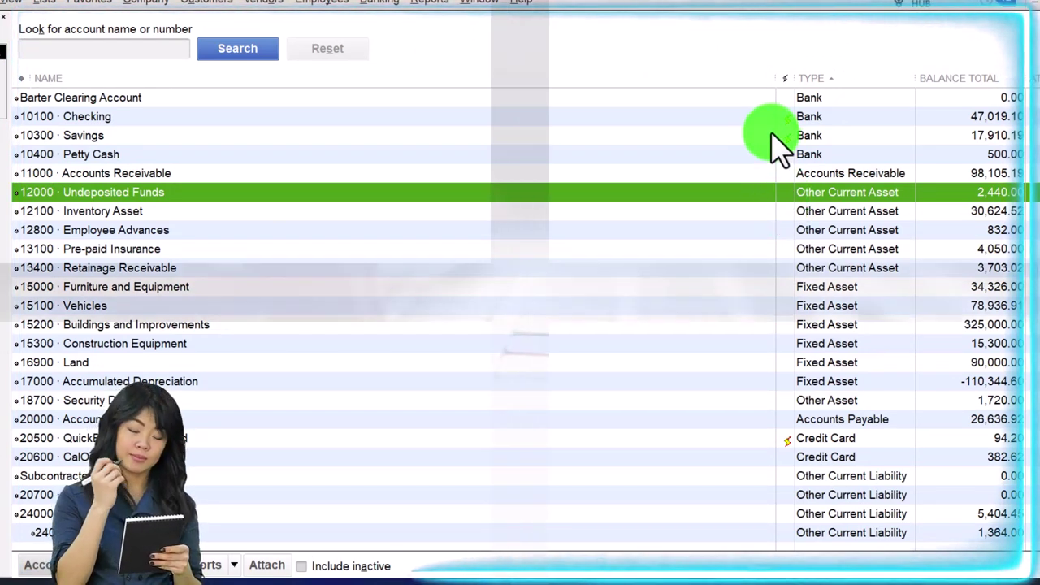
pyautogui.click(747, 289)
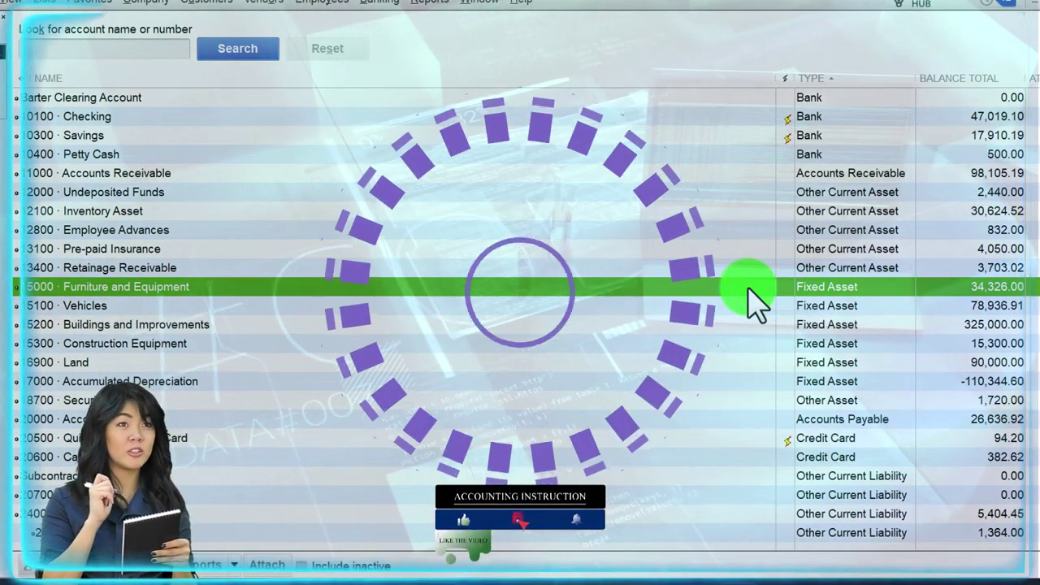
pyautogui.press('Down')
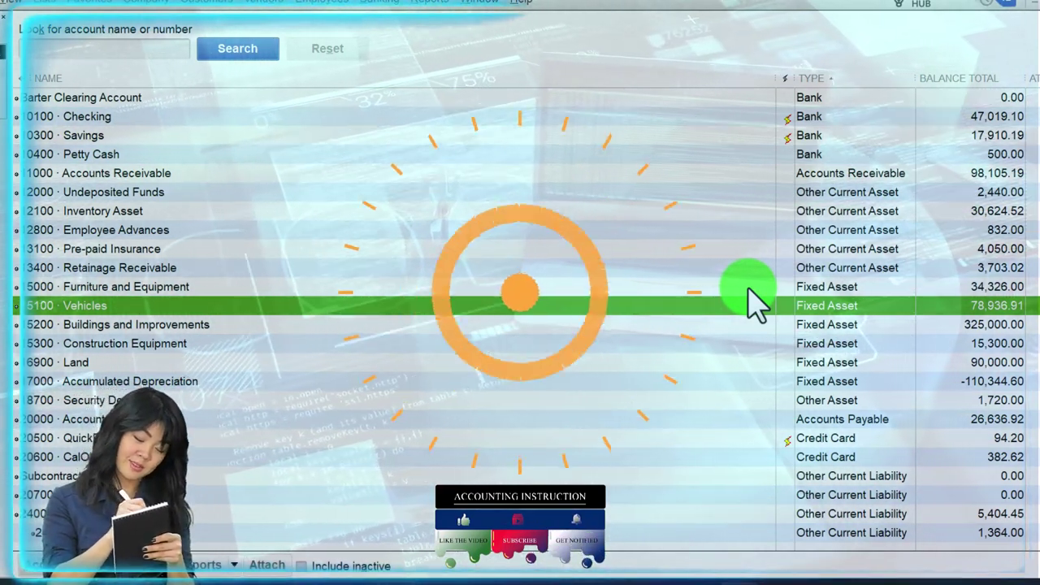
pyautogui.press('Down')
pyautogui.press('Down')
pyautogui.press('Down')
pyautogui.press('Down')
pyautogui.press('Down')
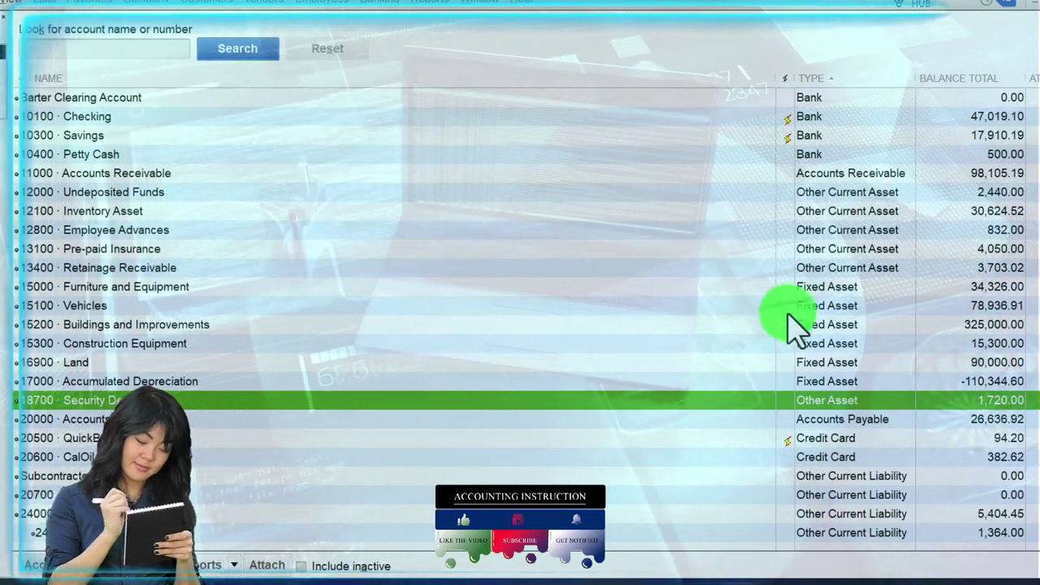
# Select Accounts Payable in the chart of accounts and look down the Balance Sheet past the current assets.
pyautogui.scroll(-2, 549, 436)
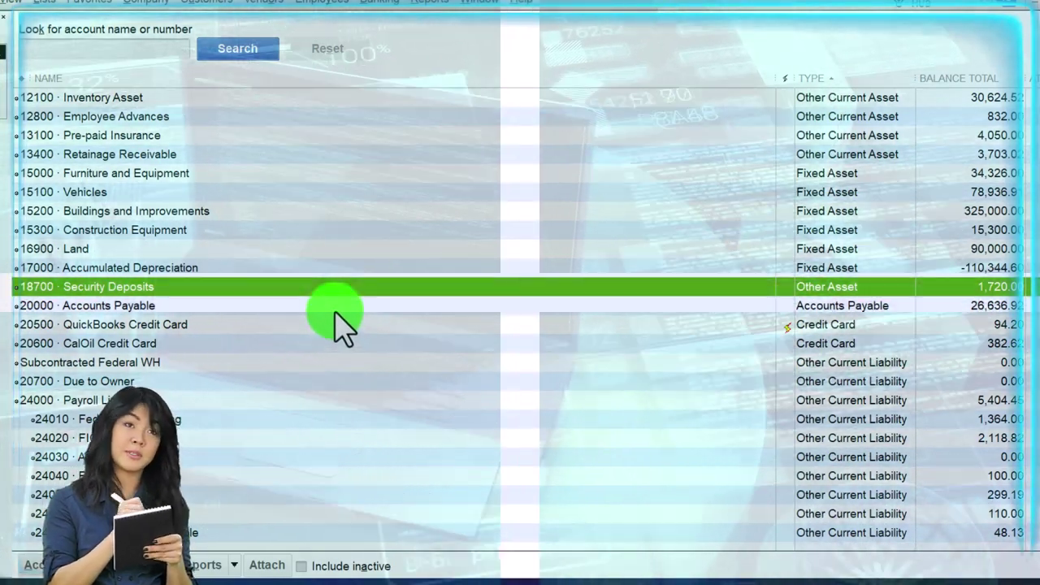
pyautogui.click(335, 307)
pyautogui.scroll(-1, 339, 324)
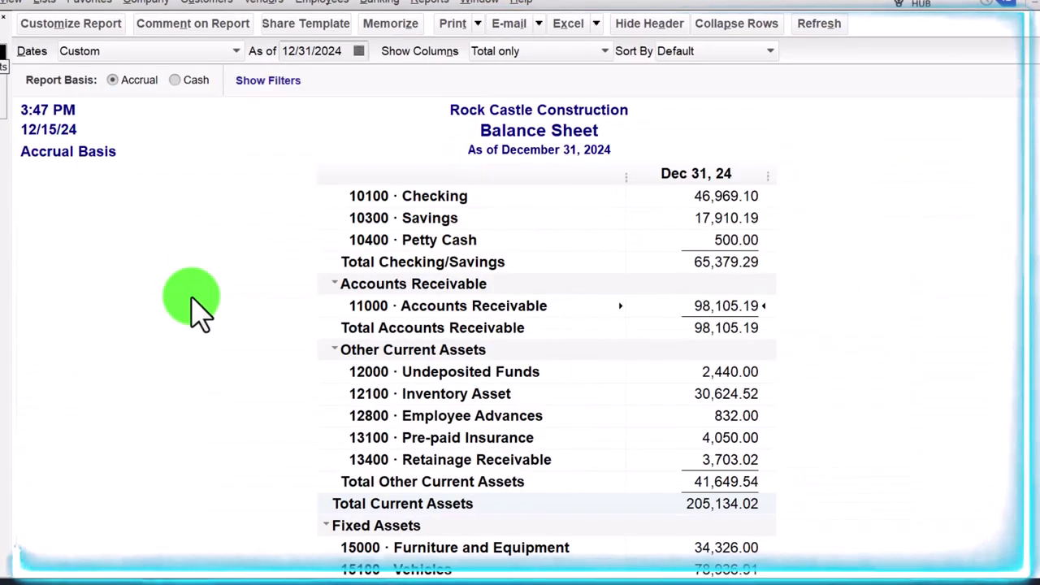
pyautogui.scroll(-5, 232, 343)
pyautogui.scroll(-3, 243, 345)
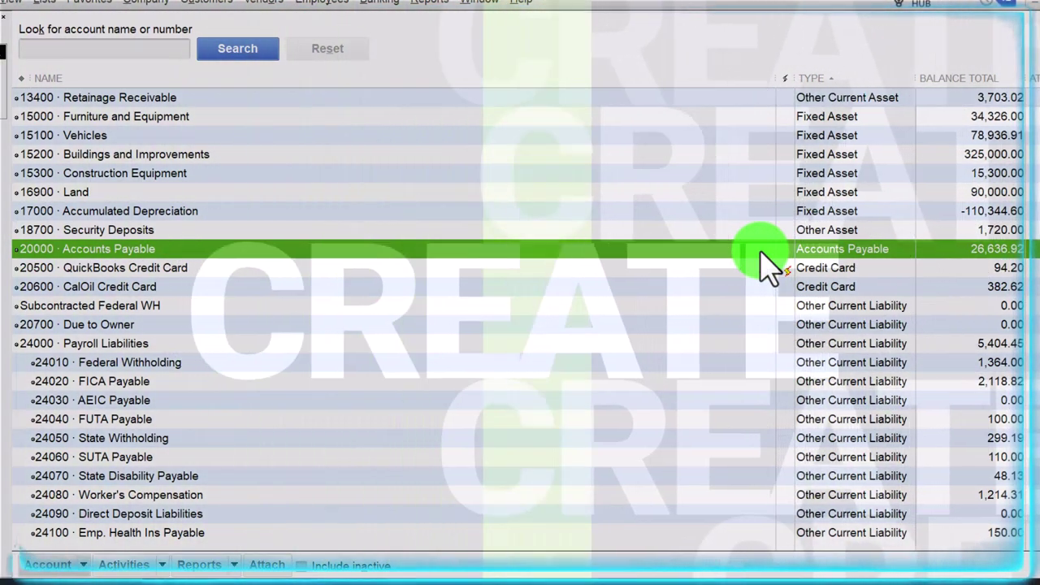
# Step through QuickBooks Credit Card and the other current liability accounts from Subcontracted Federal WH to Sales Tax Payable.
pyautogui.scroll(-1, 768, 262)
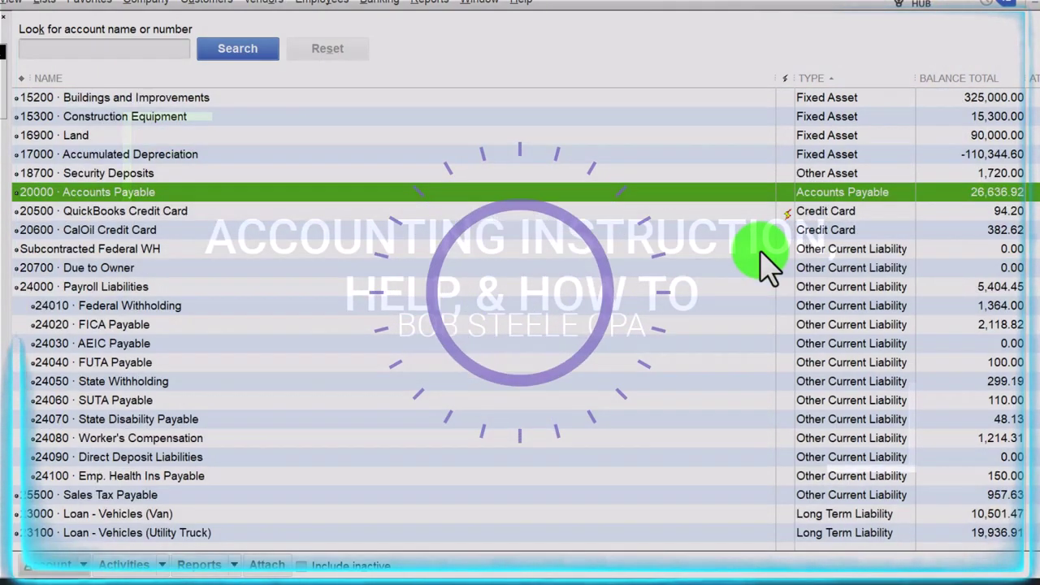
pyautogui.click(739, 213)
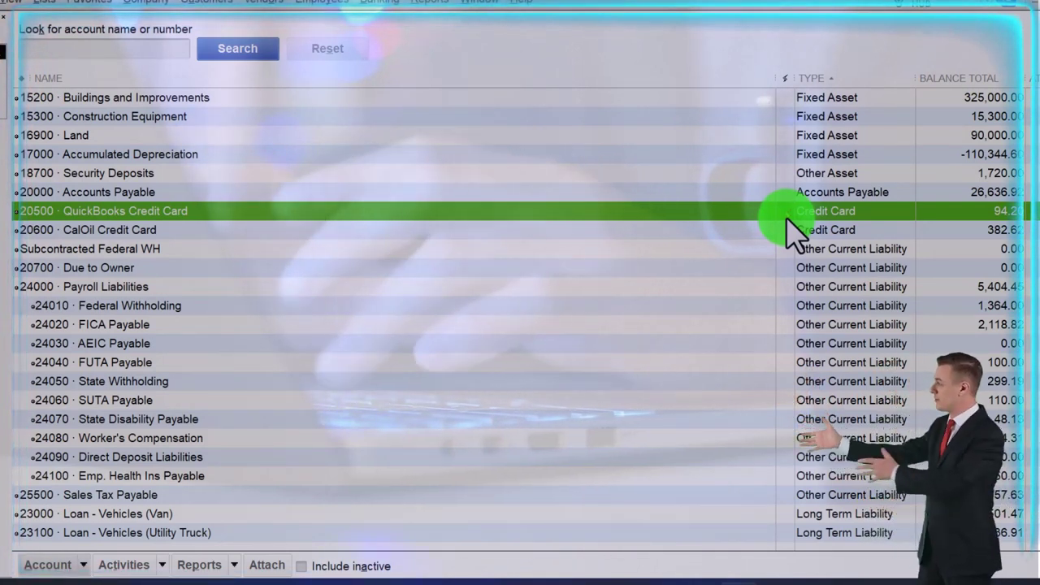
pyautogui.scroll(-1, 786, 228)
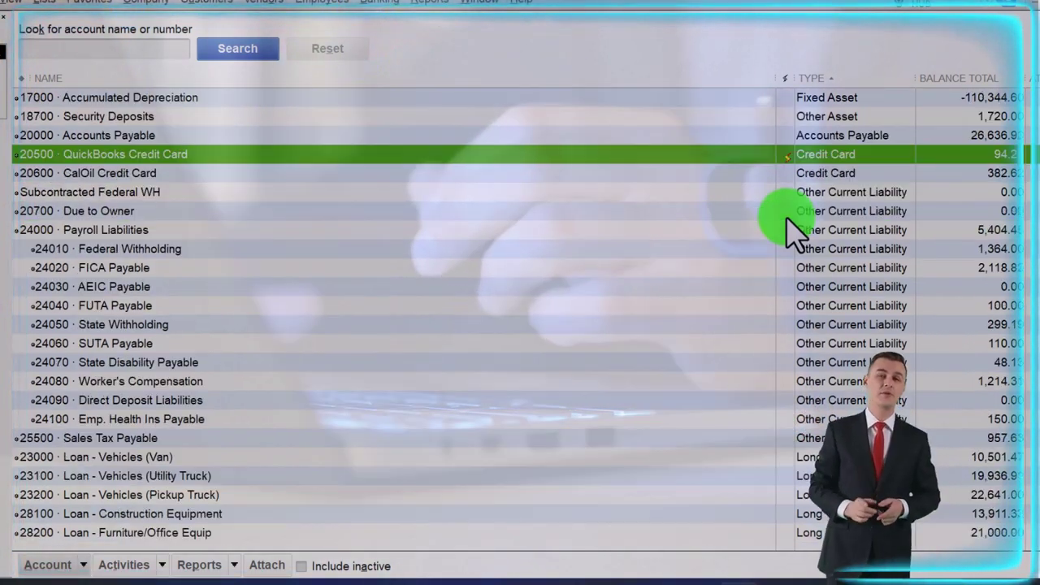
pyautogui.click(729, 193)
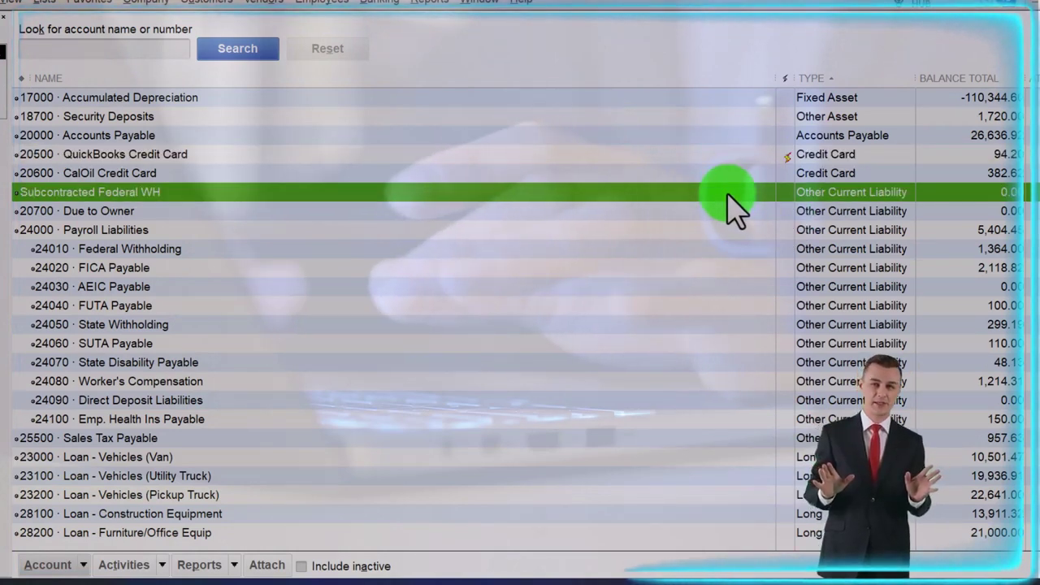
pyautogui.press('Down')
pyautogui.press('Down')
pyautogui.press('Down')
pyautogui.press('Down')
pyautogui.press('Down')
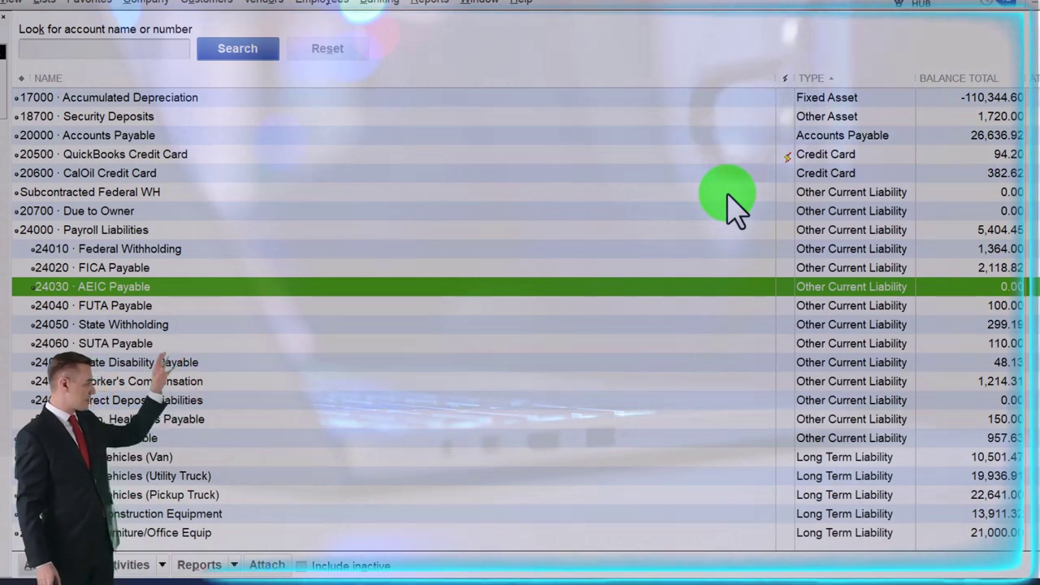
pyautogui.press('Down')
pyautogui.press('Down')
pyautogui.press('Down')
pyautogui.press('Down')
pyautogui.press('Down')
pyautogui.press('Down')
pyautogui.press('Down')
pyautogui.press('Down')
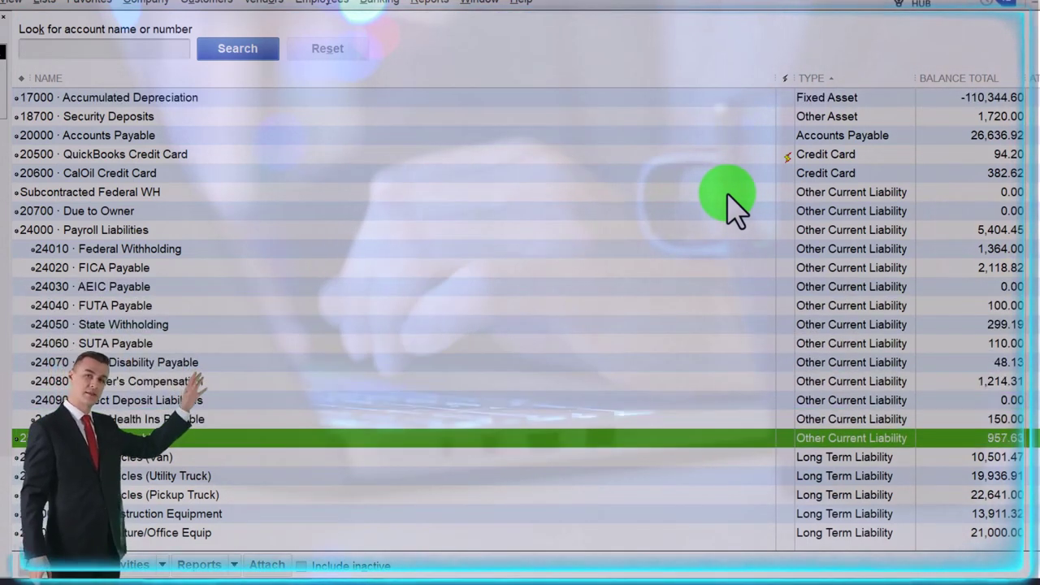
# Look through the long-term liability accounts starting at Loan - Vehicles (Van), and select Opening Bal Equity.
pyautogui.scroll(-1, 578, 313)
pyautogui.scroll(-3, 579, 312)
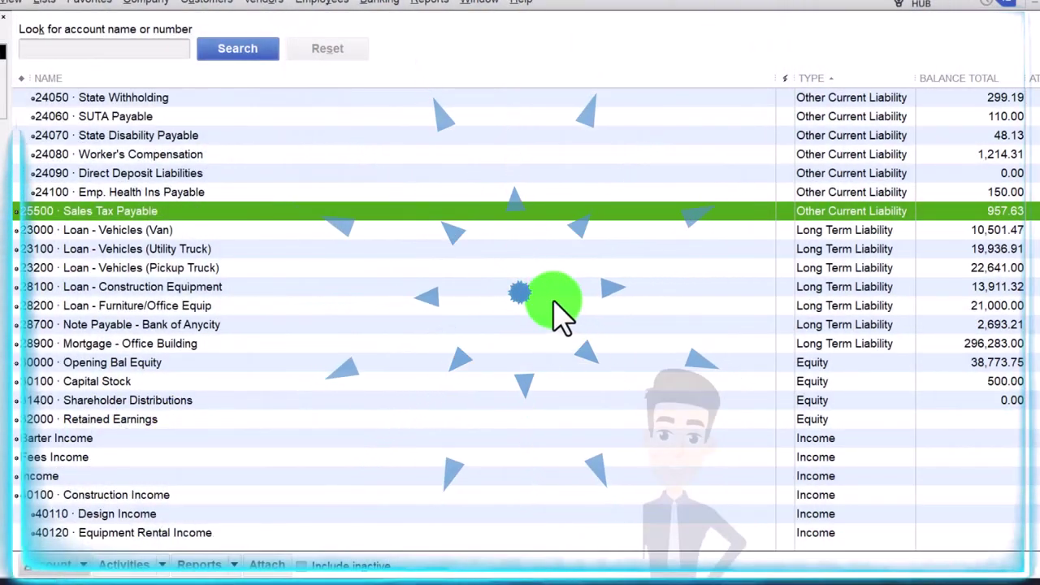
pyautogui.press('Down')
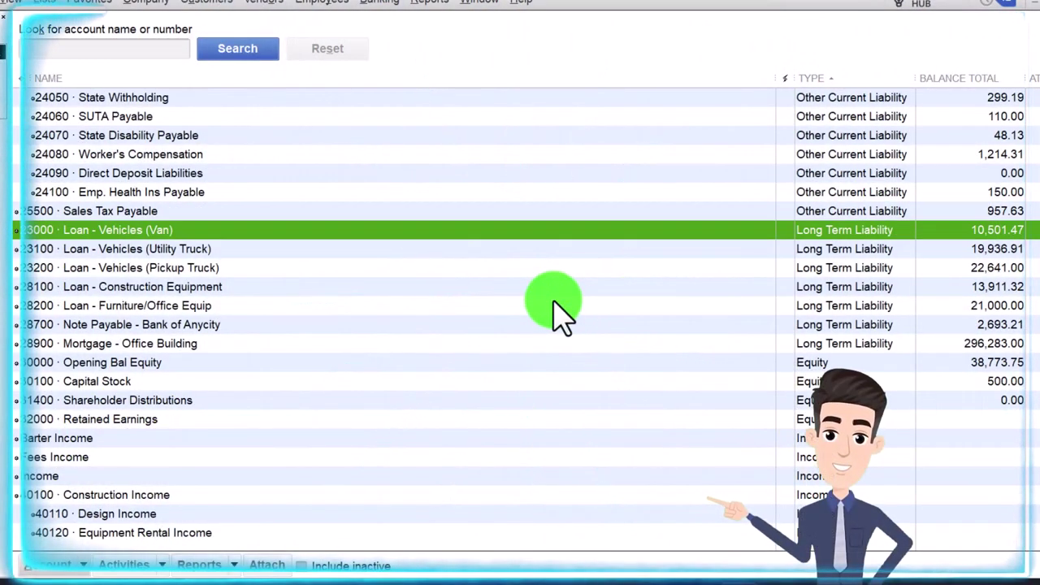
pyautogui.scroll(-1, 558, 313)
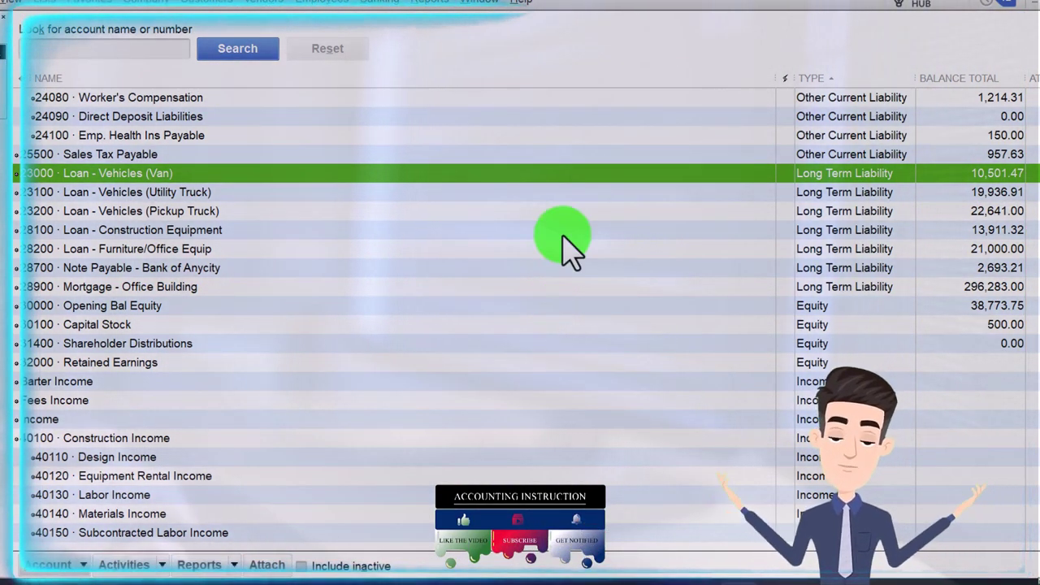
pyautogui.click(565, 211)
pyautogui.scroll(-1, 564, 206)
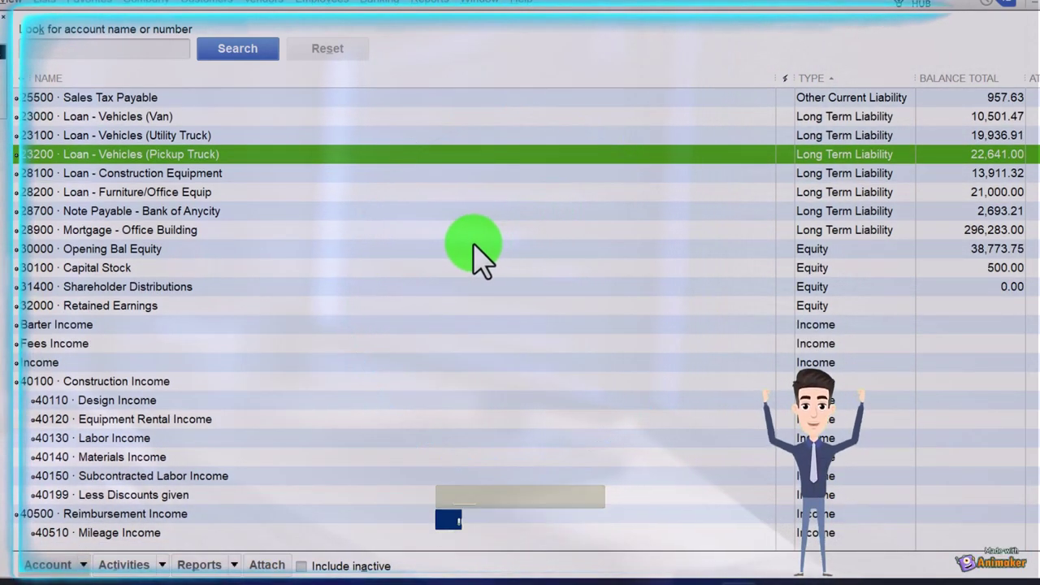
pyautogui.click(482, 252)
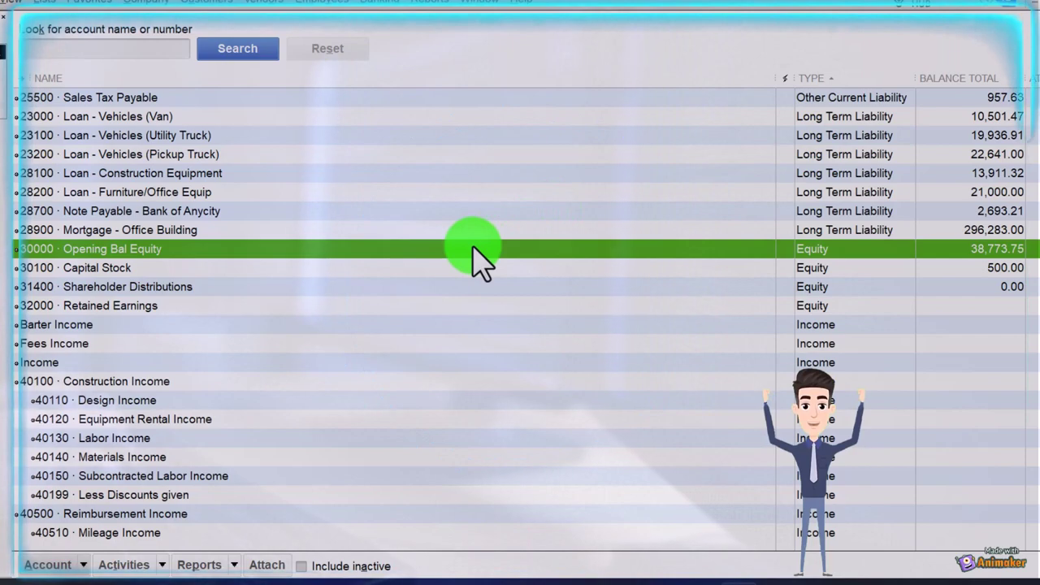
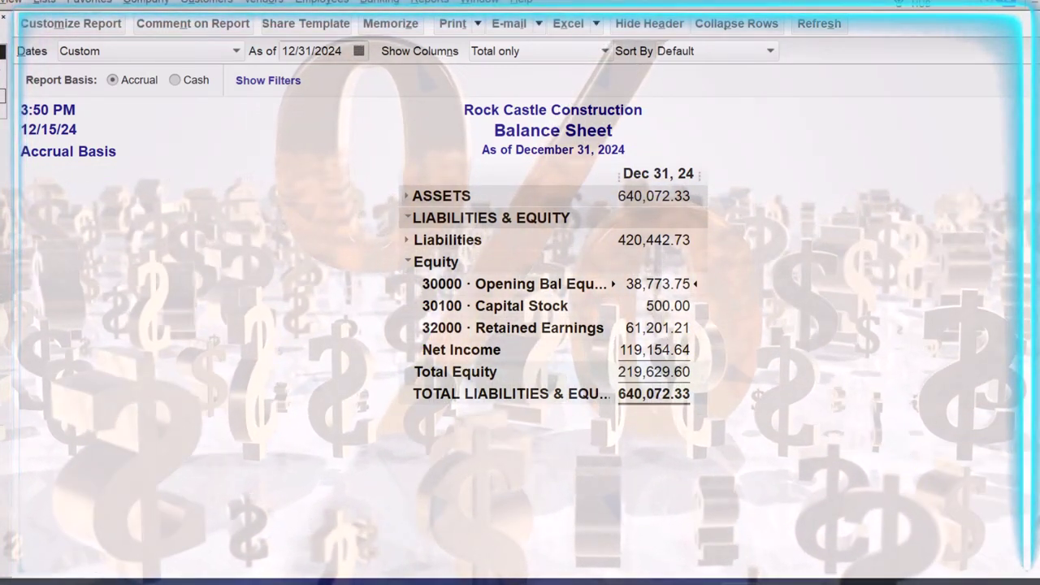
# Look past the equity accounts in the chart of accounts and select Fees Income among the income accounts.
pyautogui.hotkey('ctrl', 'a')
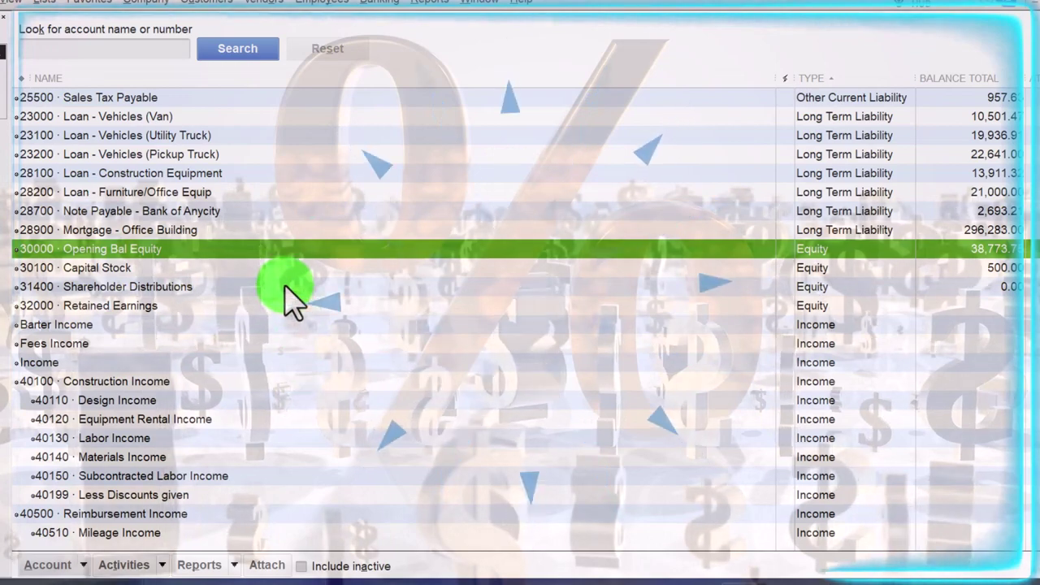
pyautogui.scroll(-1, 289, 296)
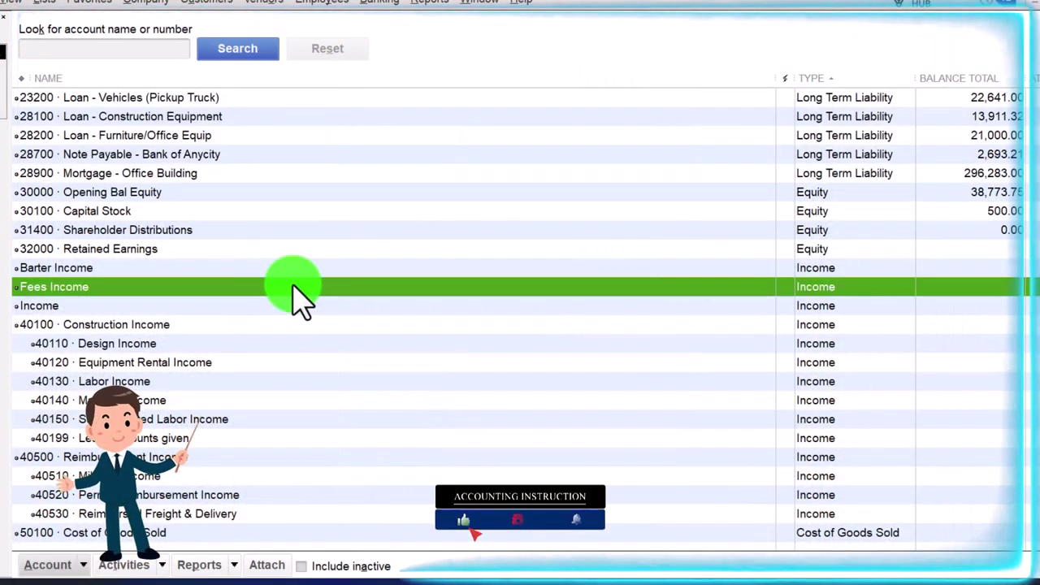
pyautogui.scroll(-1, 300, 300)
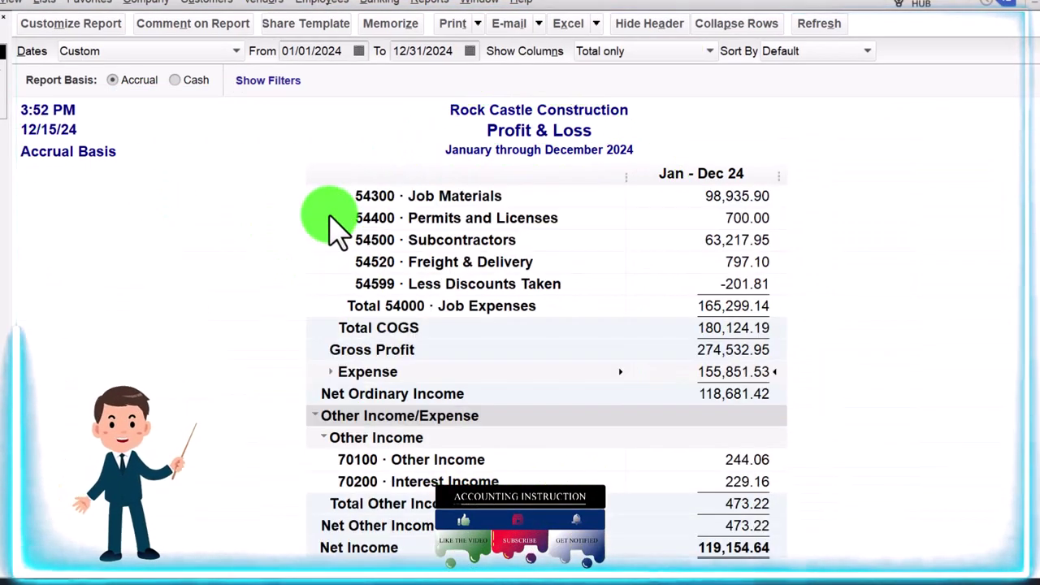
# Collapse the Cost of Goods Sold, Income and Other Income/Expense sections of the 2024 Profit & Loss report.
pyautogui.scroll(3, 345, 260)
pyautogui.click(333, 307)
pyautogui.scroll(4, 335, 308)
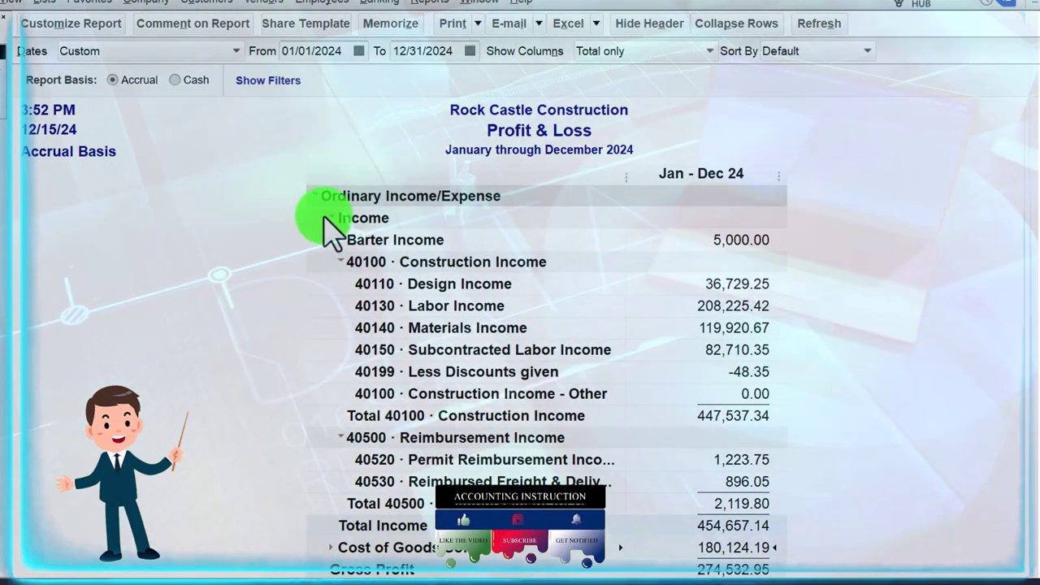
pyautogui.click(328, 217)
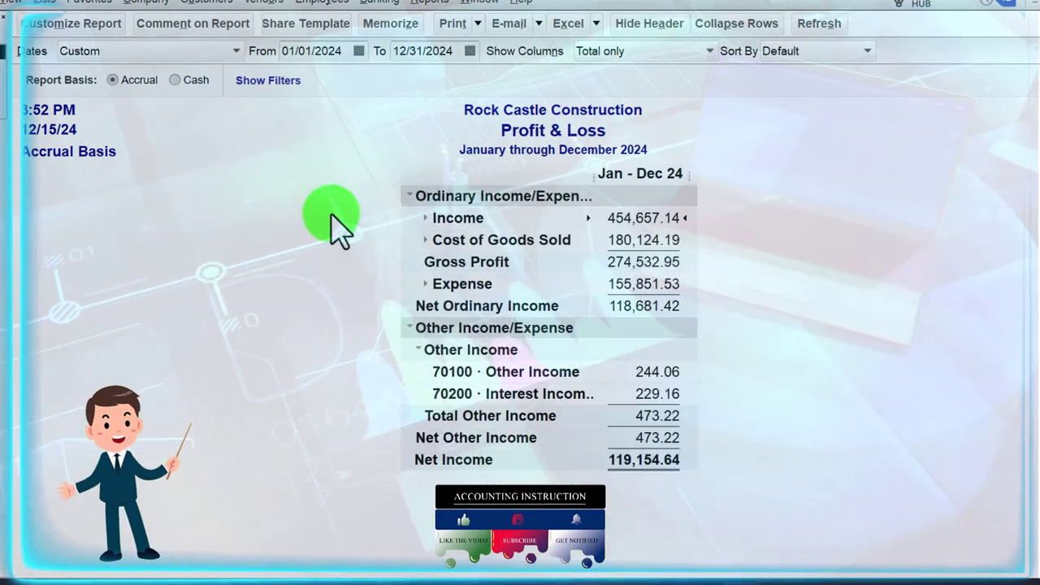
pyautogui.click(409, 328)
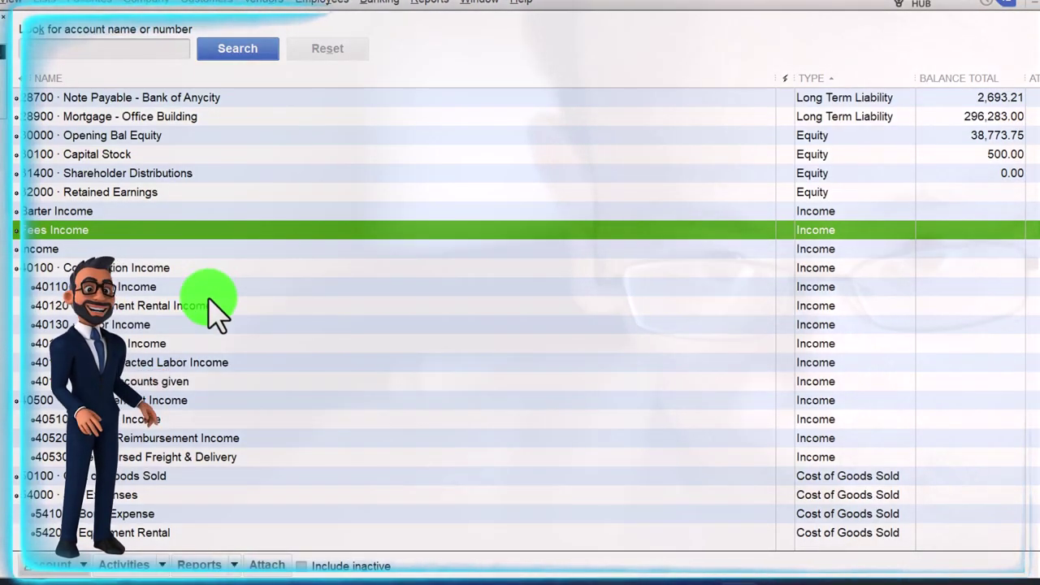
# Step through the income accounts in the chart of accounts from Materials Income to Equipment Rental under Cost of Goods Sold.
pyautogui.scroll(-1, 216, 313)
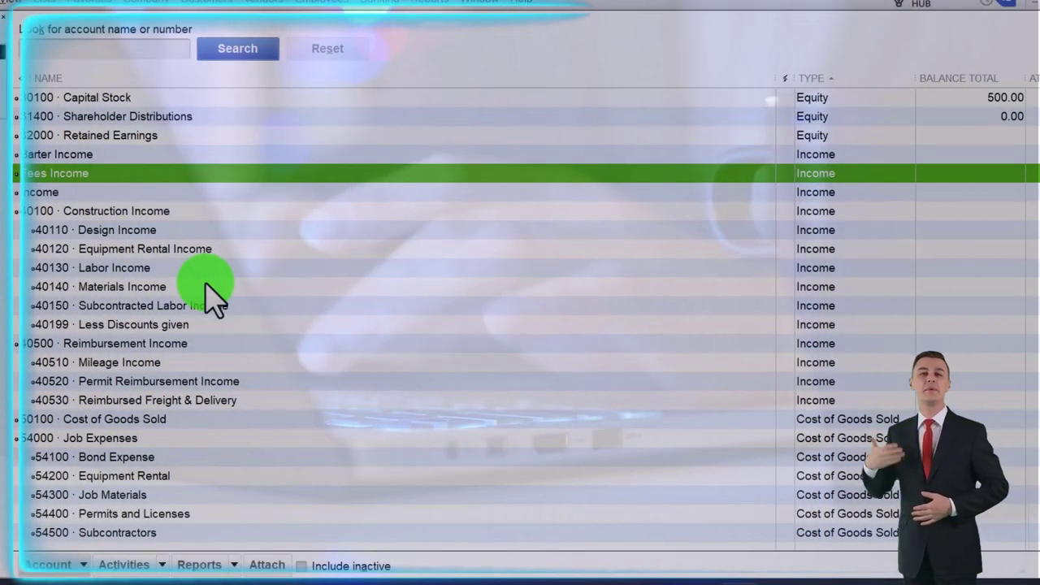
pyautogui.click(205, 286)
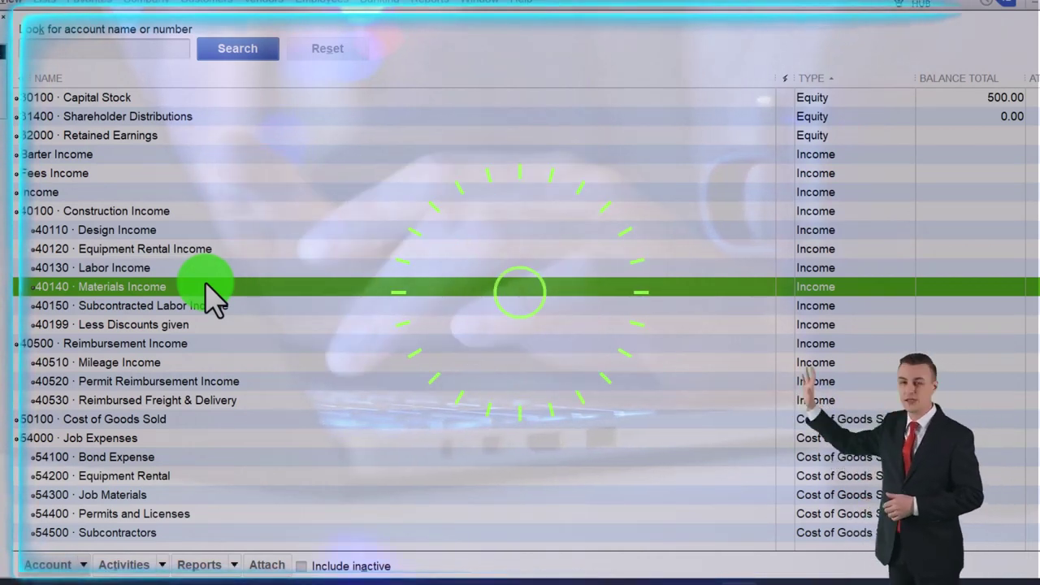
pyautogui.scroll(-2, 205, 286)
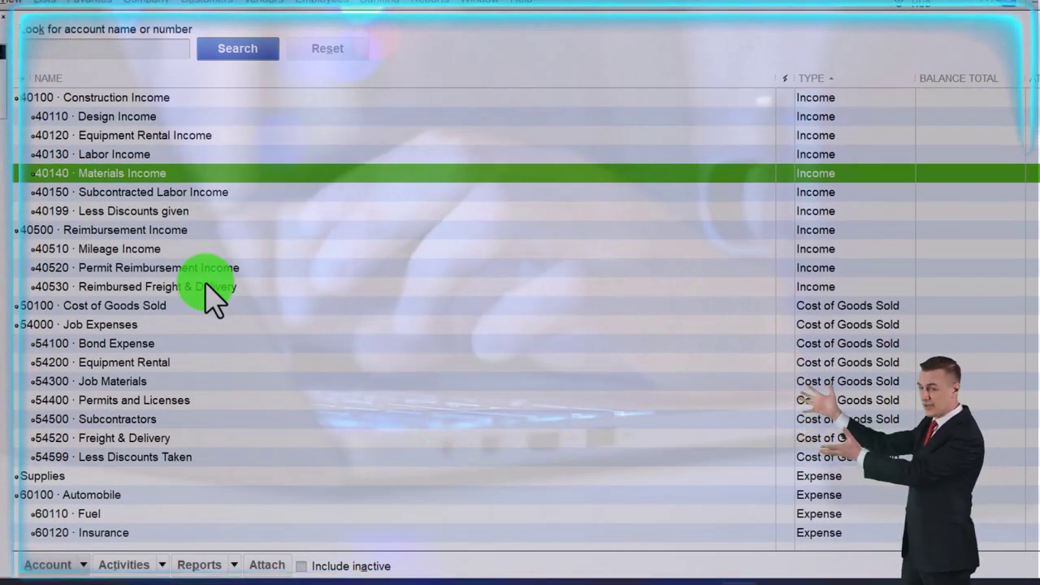
pyautogui.click(203, 363)
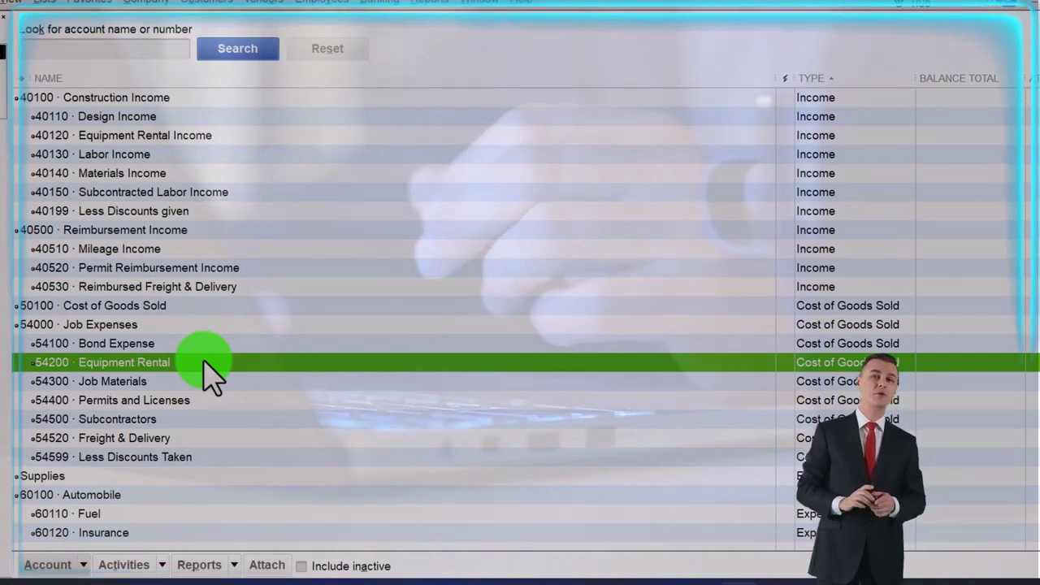
# Look through the expense accounts as far as Tools and Machinery, and select Automobile and its Fuel subaccount.
pyautogui.scroll(-2, 203, 363)
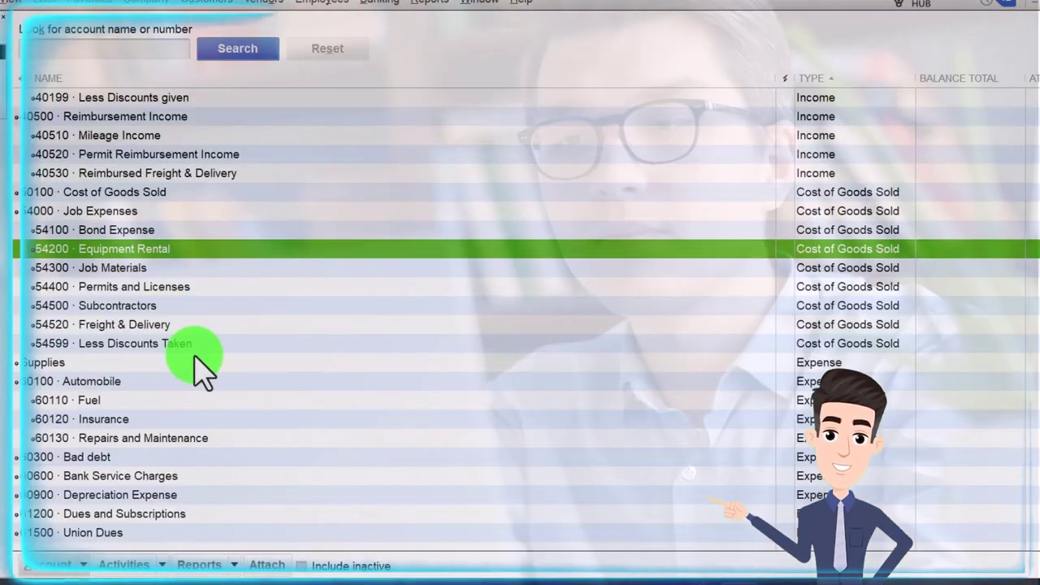
pyautogui.scroll(-1, 203, 368)
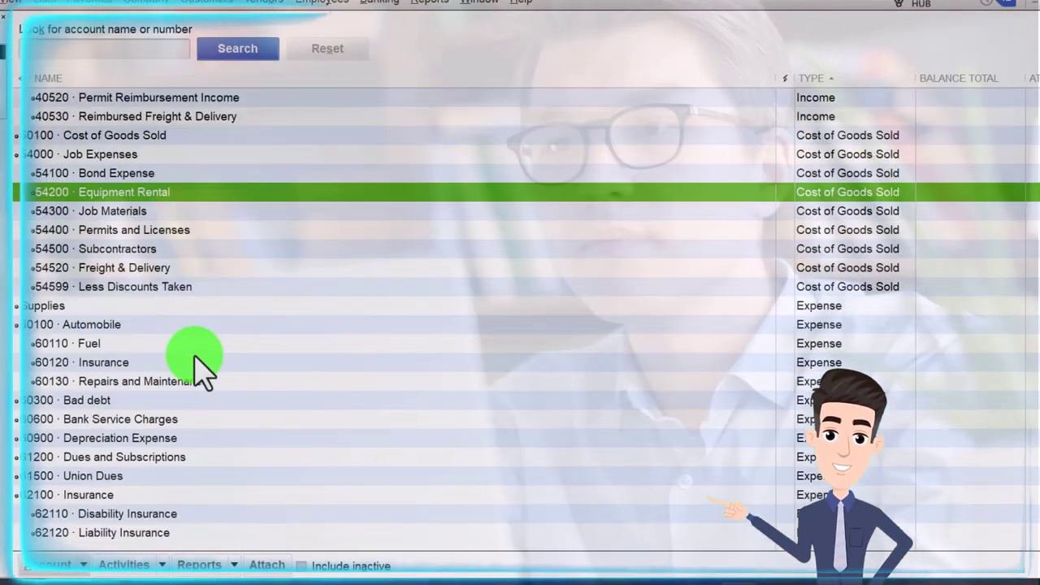
pyautogui.scroll(-1, 203, 368)
pyautogui.scroll(-2, 203, 368)
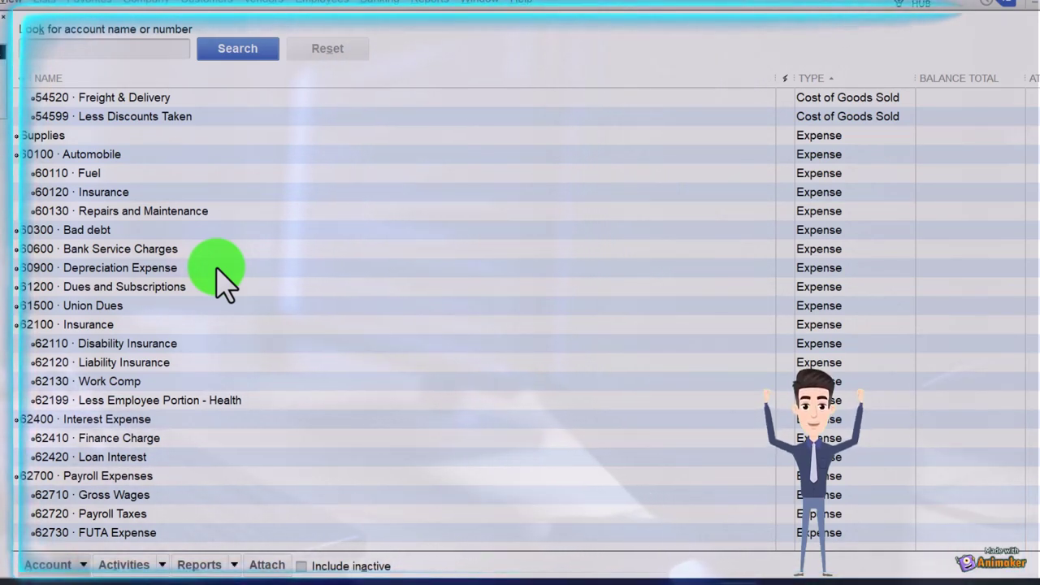
pyautogui.scroll(-5, 226, 280)
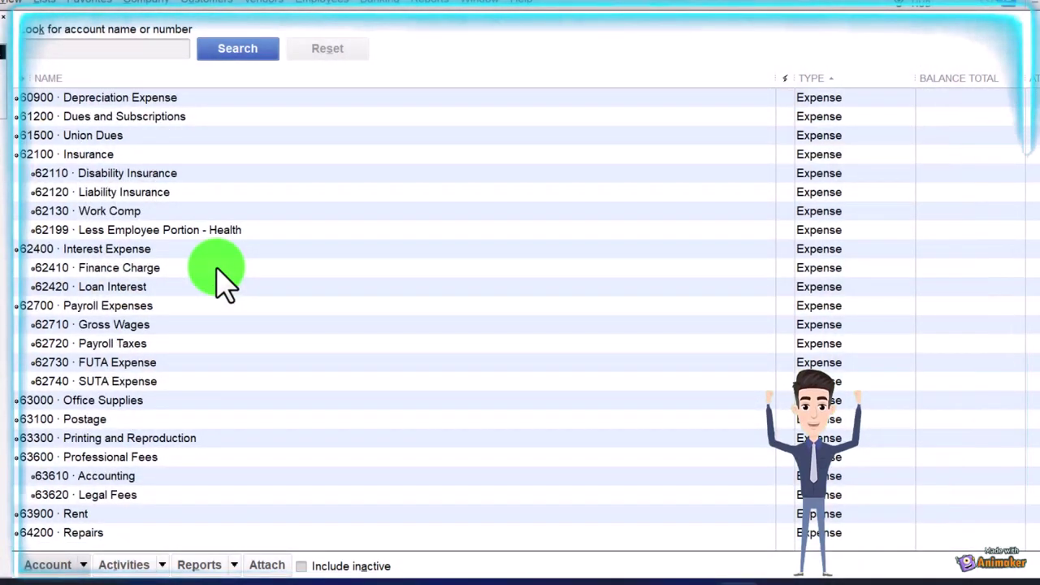
pyautogui.scroll(-1, 226, 280)
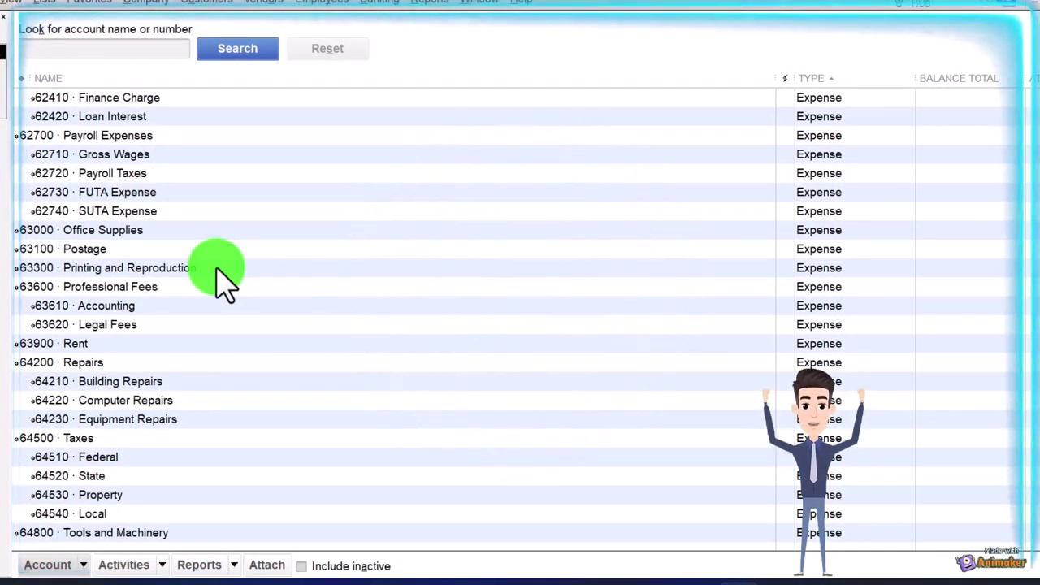
pyautogui.scroll(3, 226, 280)
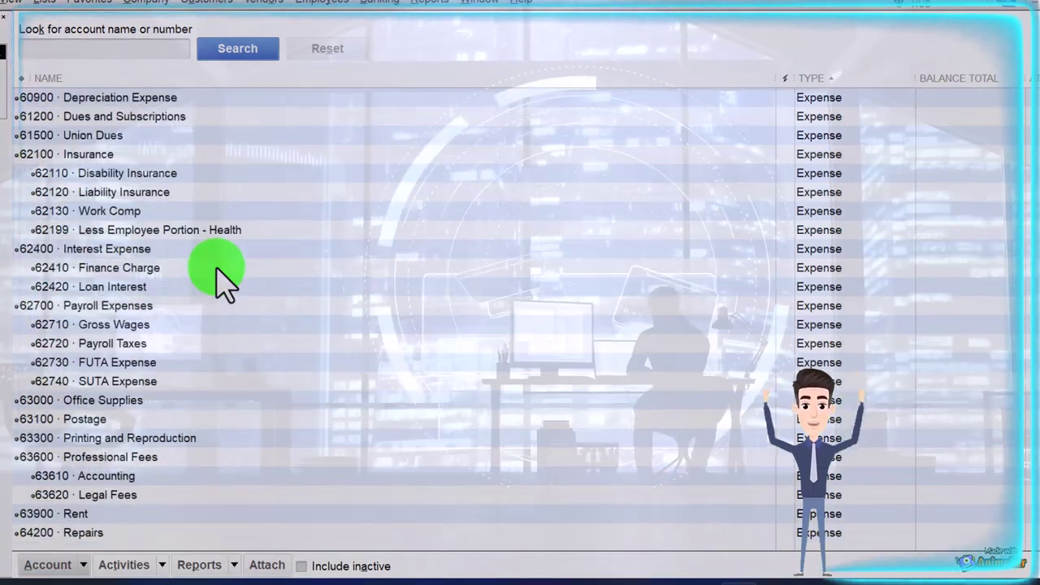
pyautogui.scroll(4, 225, 281)
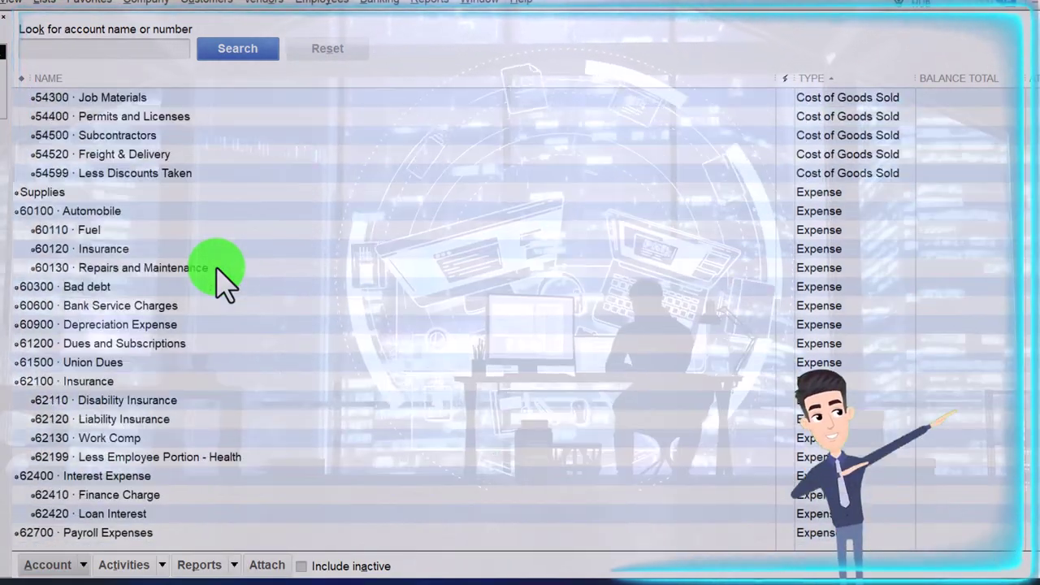
pyautogui.scroll(1, 226, 280)
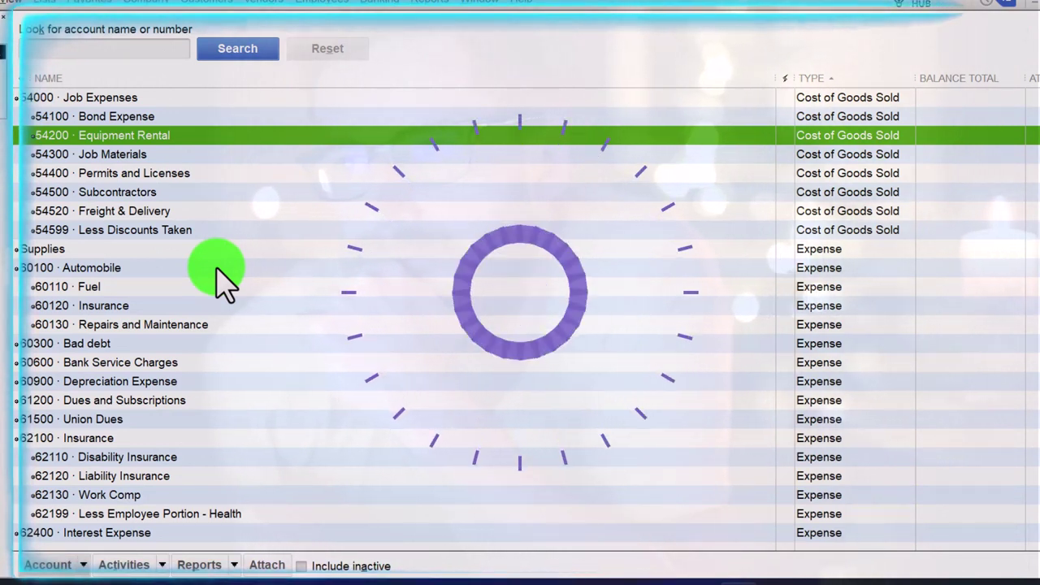
pyautogui.click(180, 266)
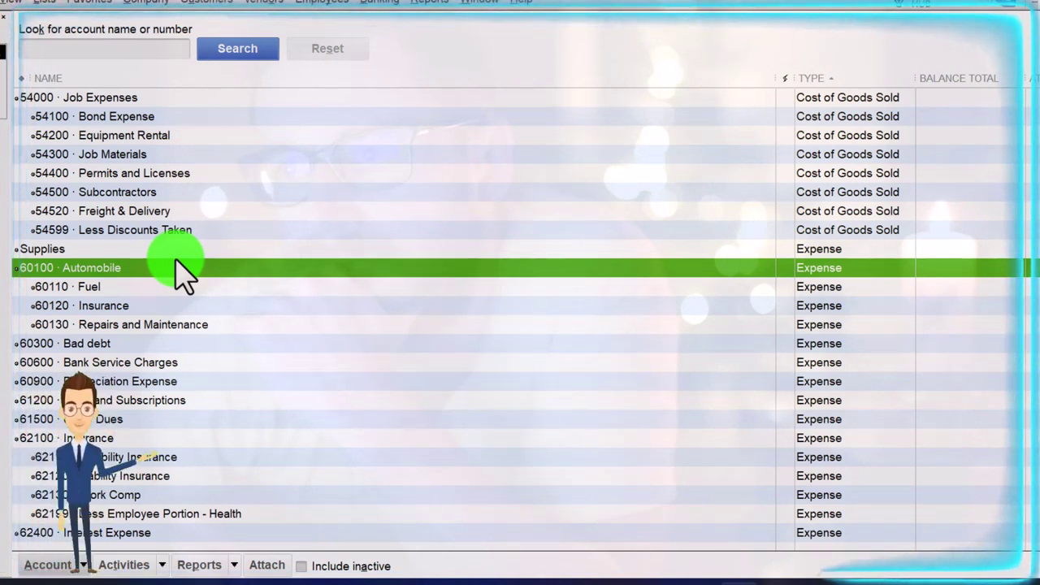
pyautogui.press('Down')
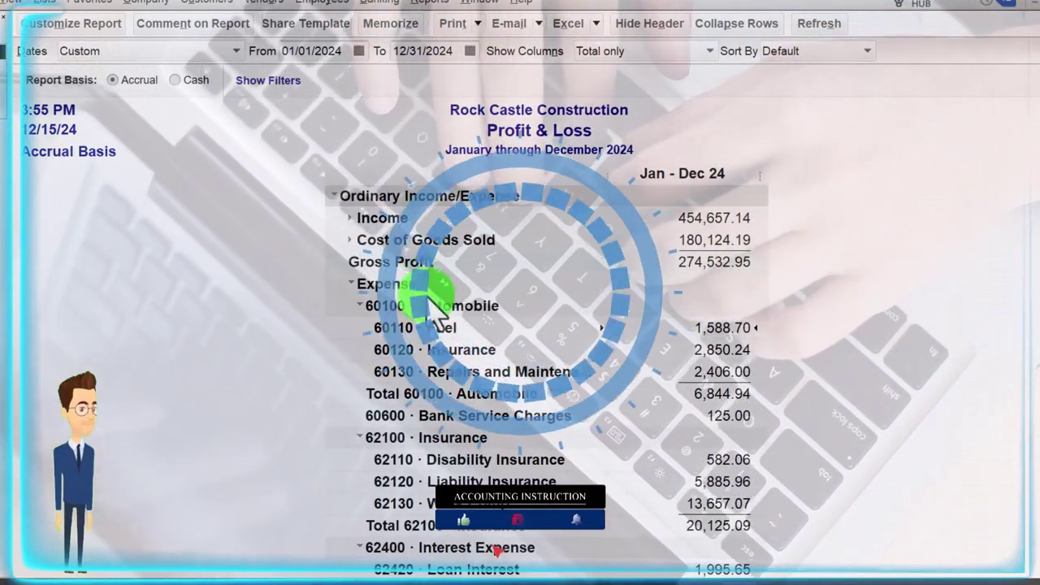
# Look down the Expense section of the Profit & Loss report and toggle the subaccounts of 60100 Automobile.
pyautogui.scroll(-6, 425, 297)
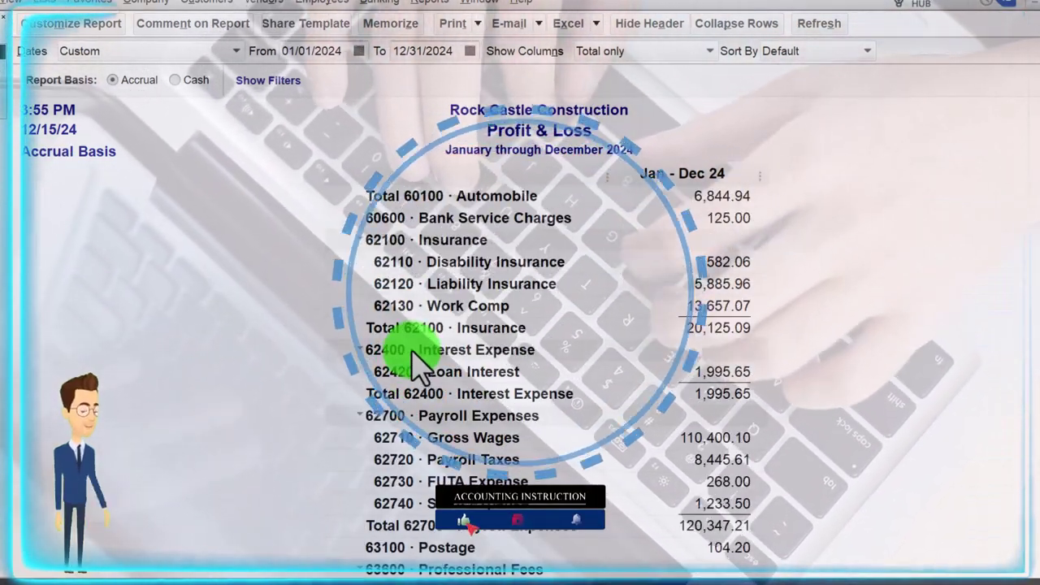
pyautogui.scroll(-3, 418, 370)
pyautogui.scroll(10, 418, 369)
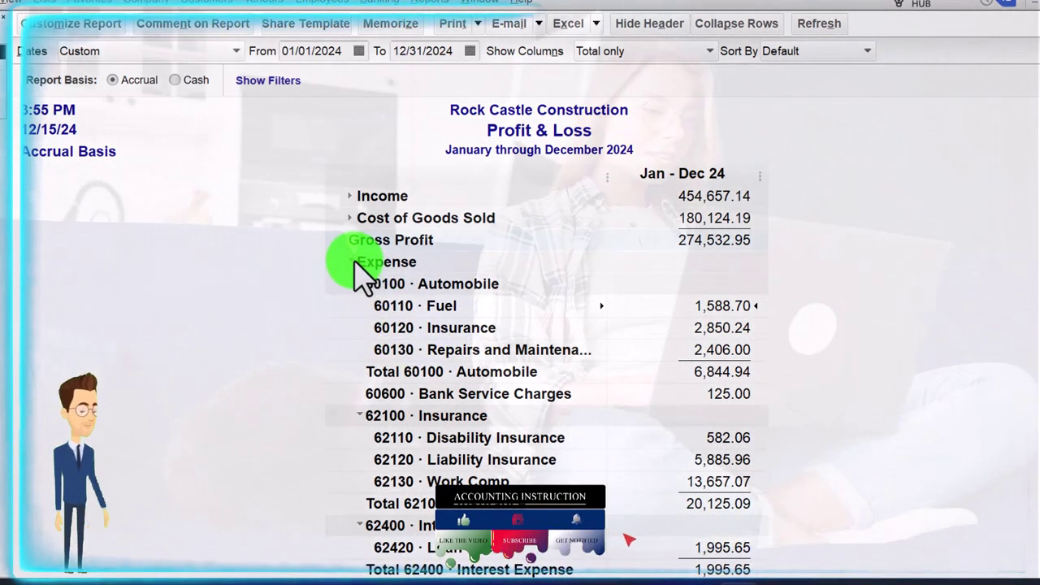
pyautogui.click(360, 284)
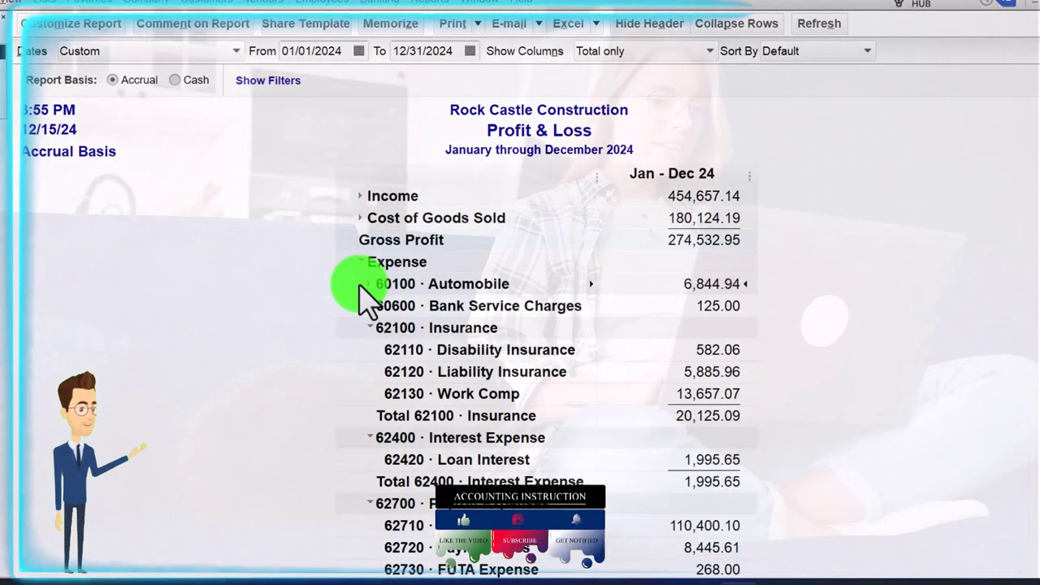
pyautogui.click(367, 284)
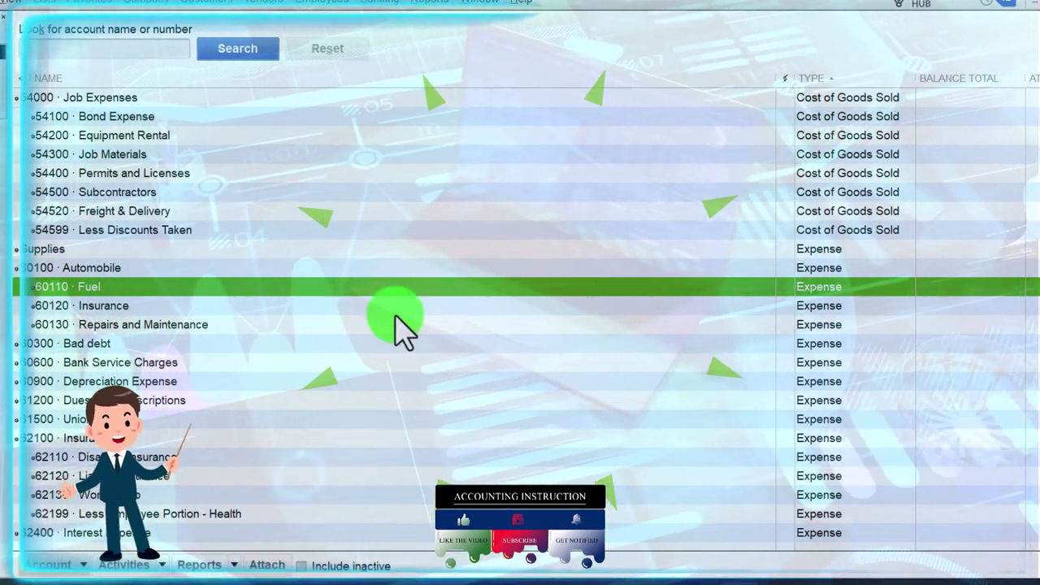
# Look through the remaining expense accounts in the chart of accounts and select 70100 Other Income.
pyautogui.scroll(-1, 715, 317)
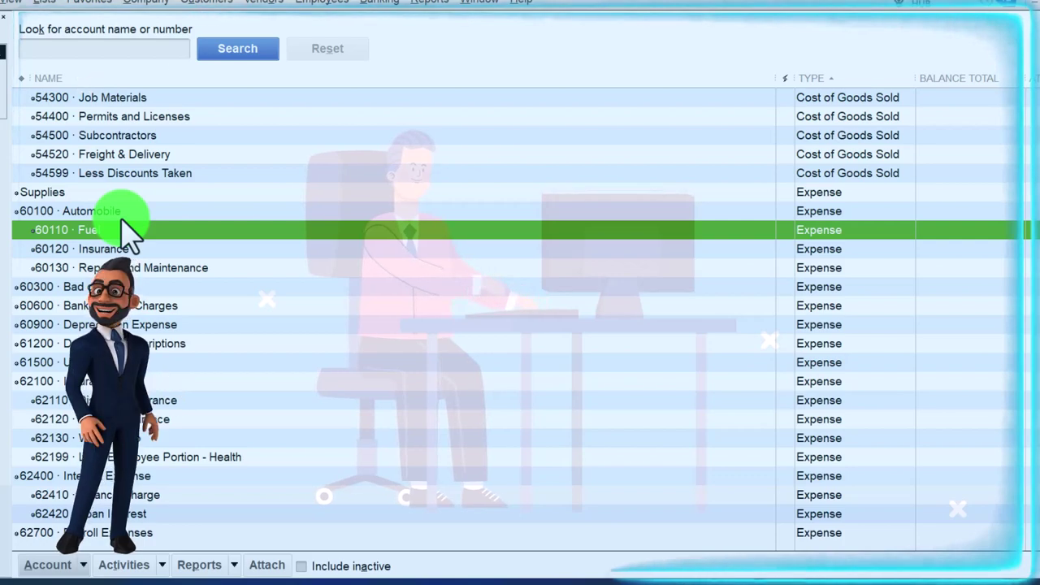
pyautogui.scroll(-5, 122, 219)
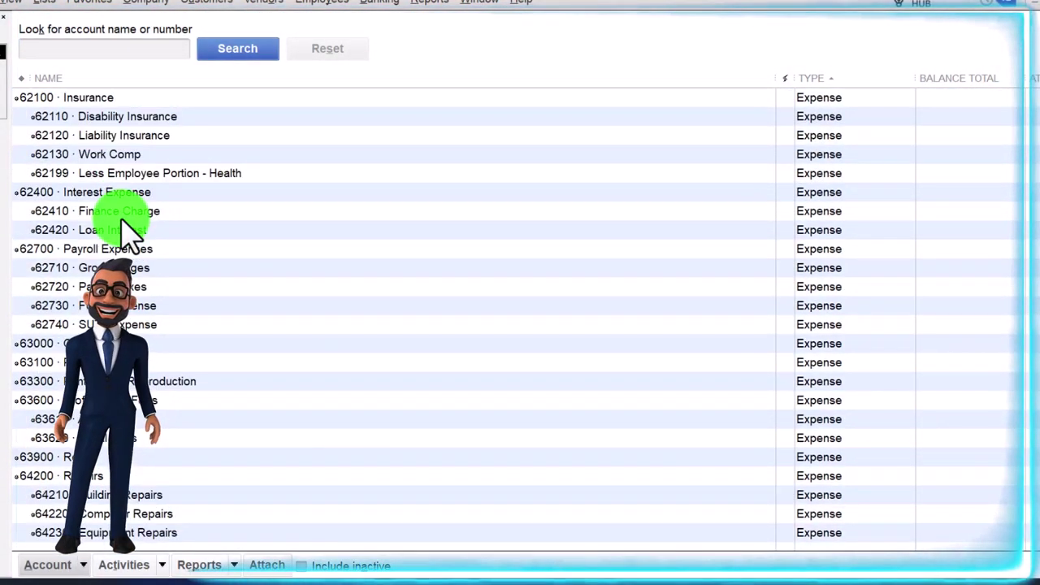
pyautogui.scroll(-6, 126, 231)
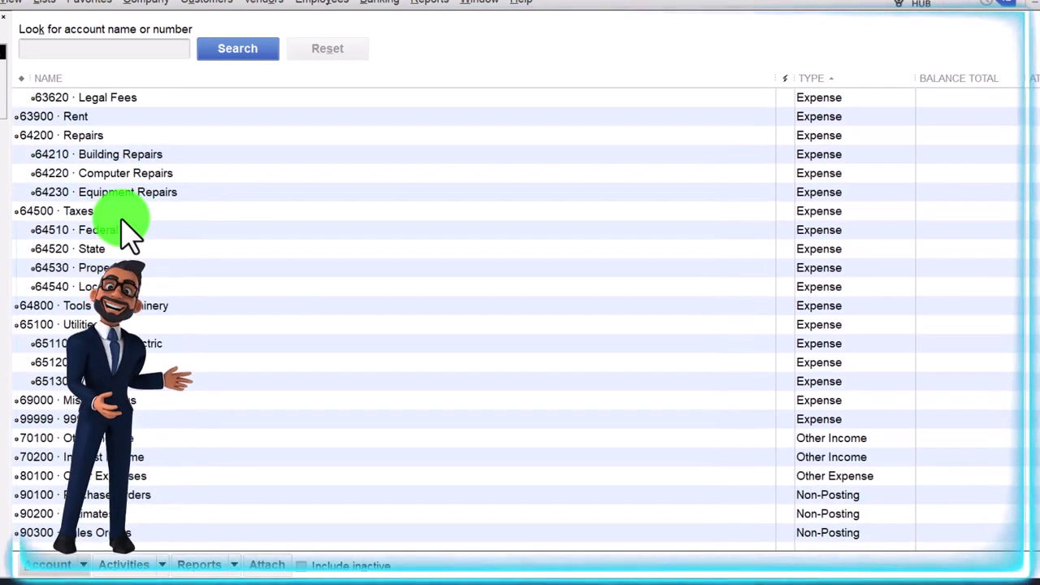
pyautogui.click(135, 443)
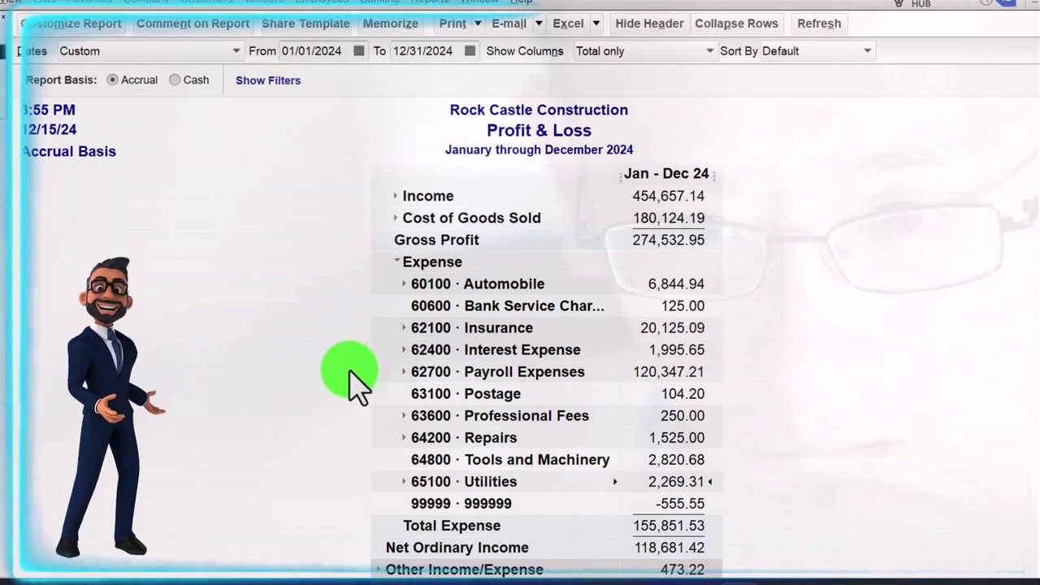
# Collapse the Expense section of the Profit & Loss report and expand Other Income/Expense.
pyautogui.click(399, 263)
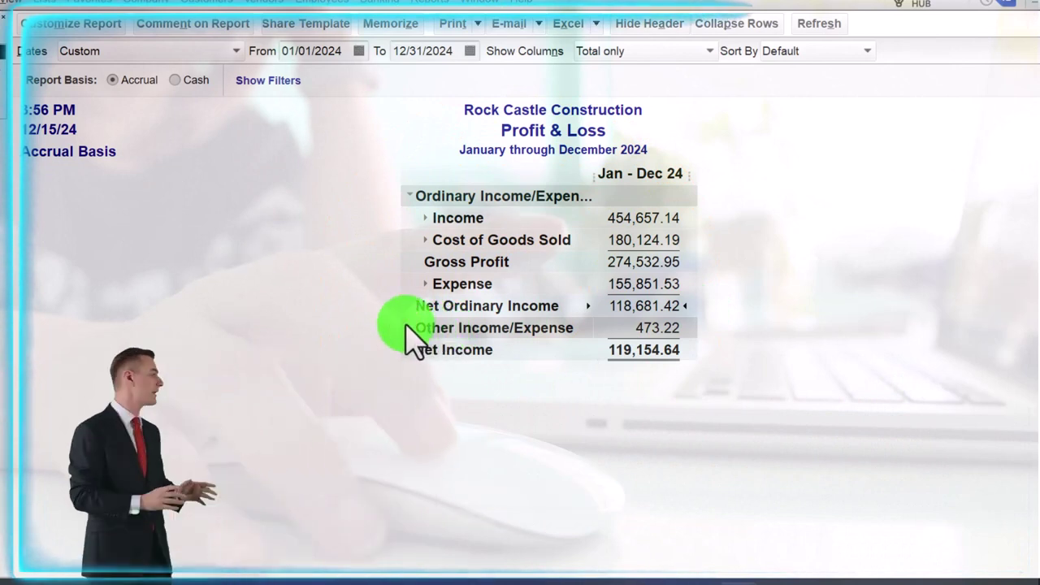
pyautogui.click(409, 327)
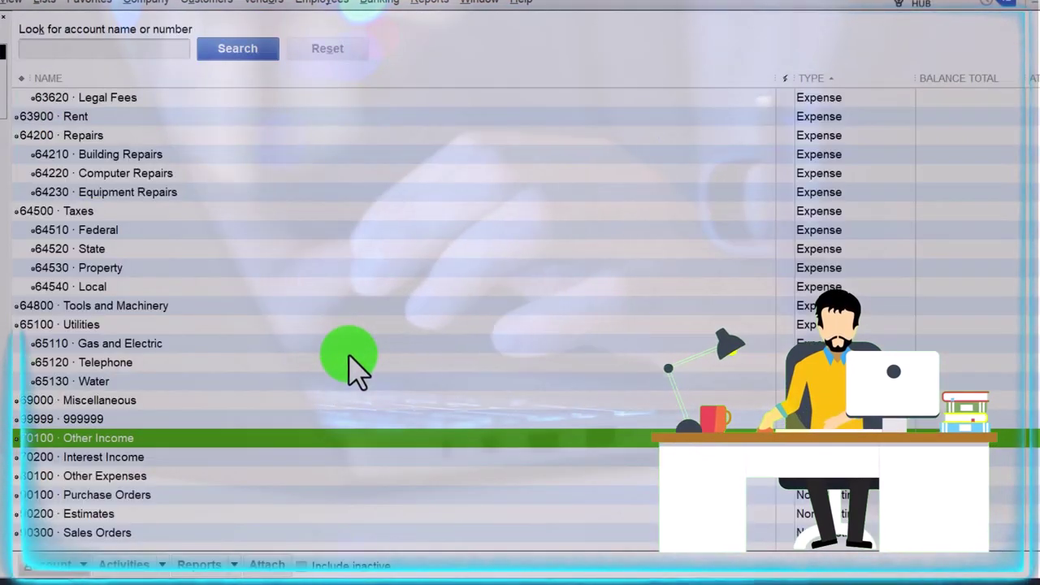
# Review the account types across the whole chart of accounts, from the bank accounts down through the expense accounts.
pyautogui.scroll(20, 351, 373)
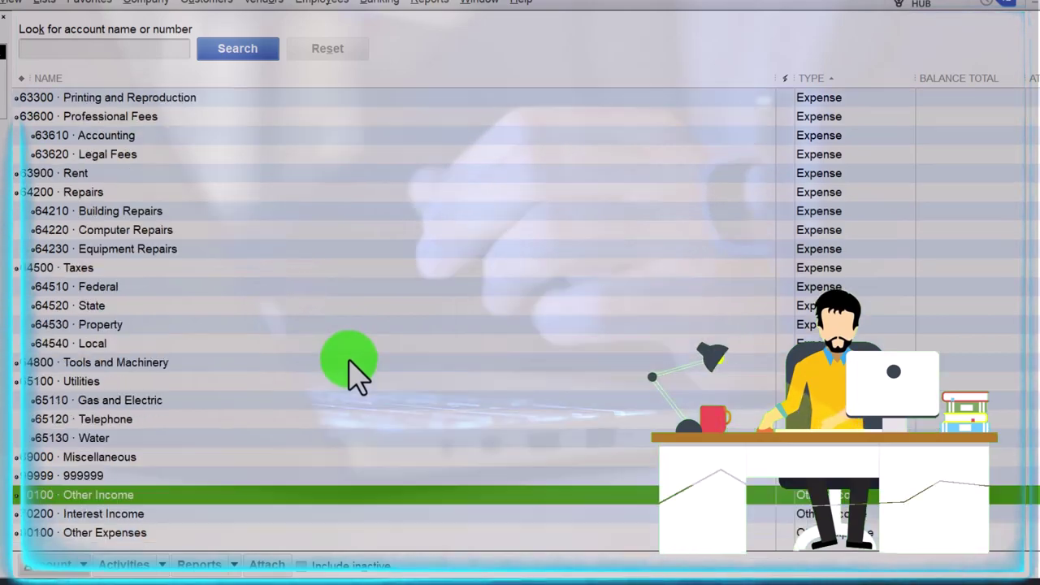
pyautogui.scroll(15, 351, 373)
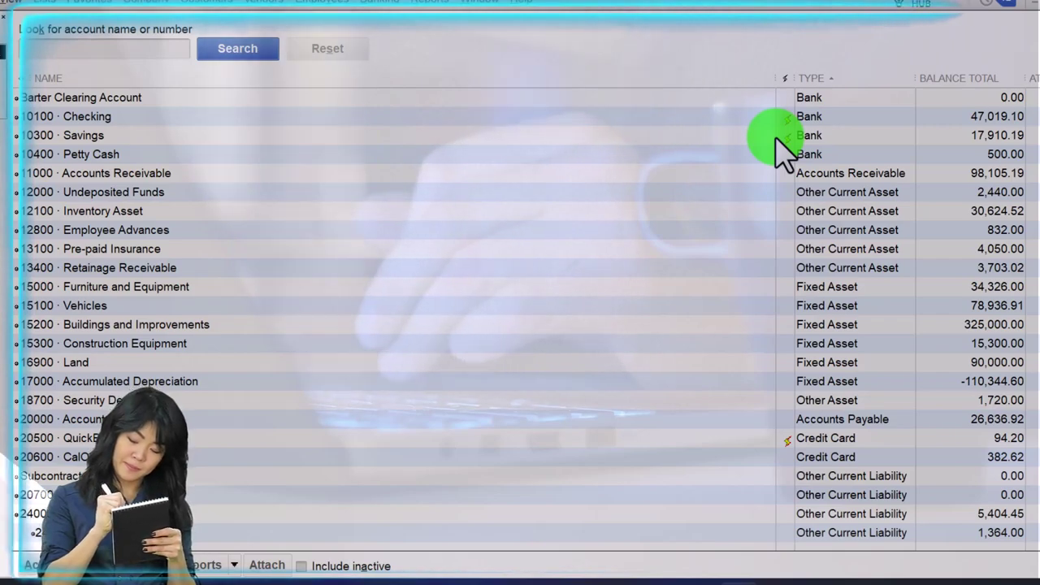
pyautogui.scroll(-20, 734, 204)
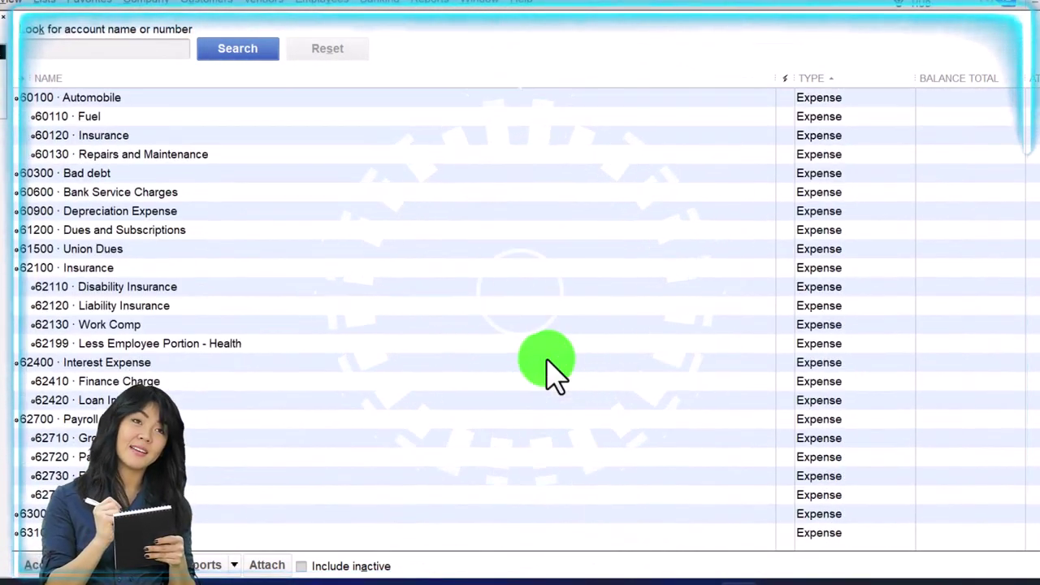
pyautogui.scroll(-6, 553, 374)
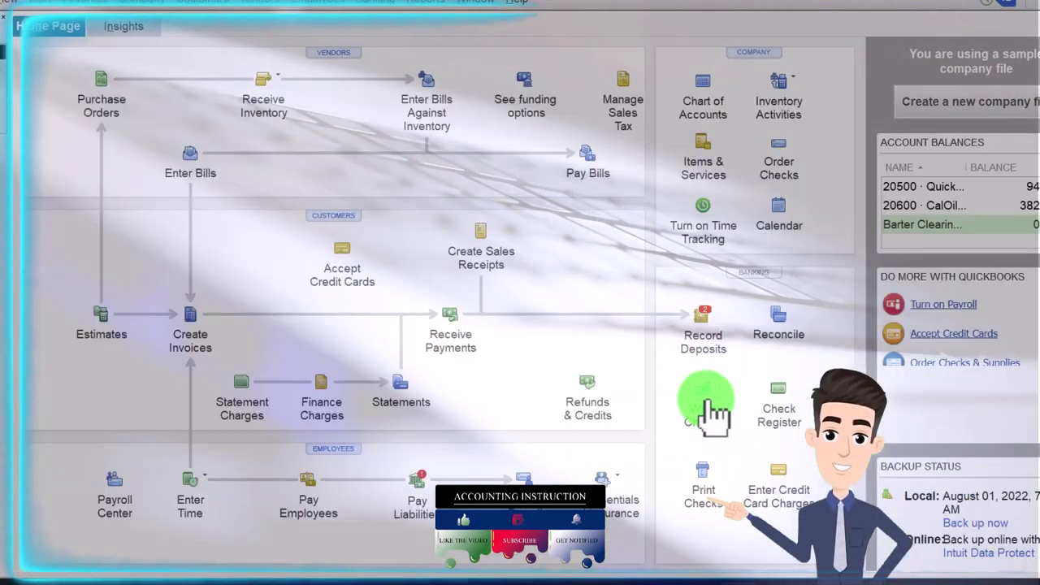
# Open the check-writing form from the home page's banking section.
pyautogui.click(705, 402)
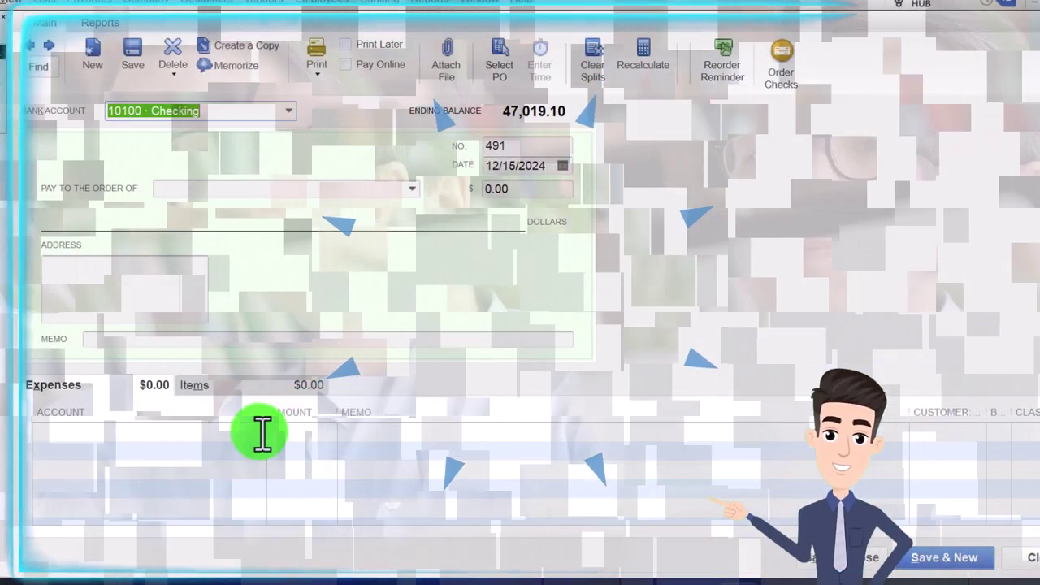
# Look through the accounts and account types available for the check's first expense line, from the bank accounts down to the expense accounts.
pyautogui.click(261, 434)
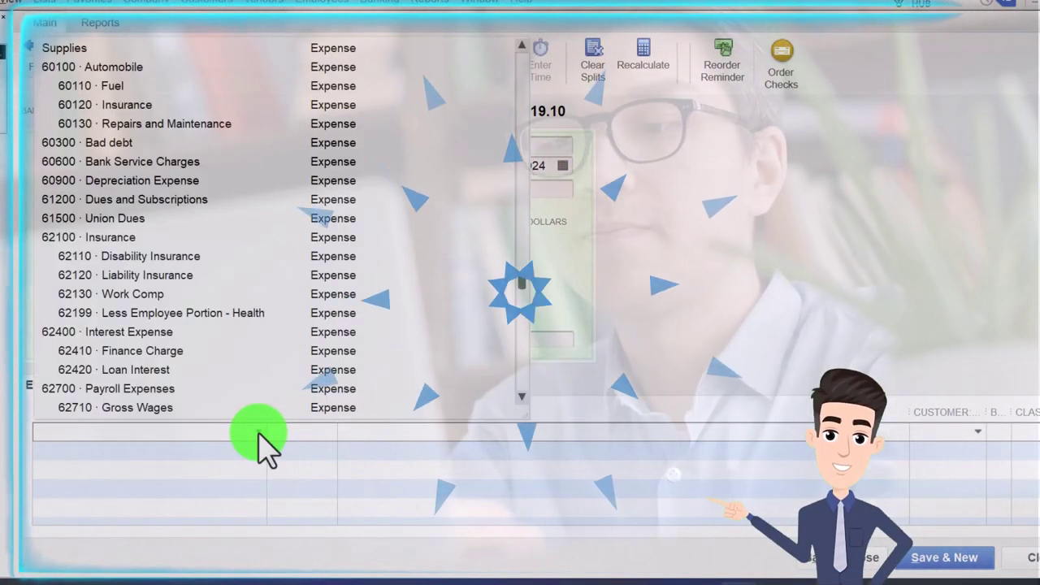
pyautogui.scroll(15, 235, 345)
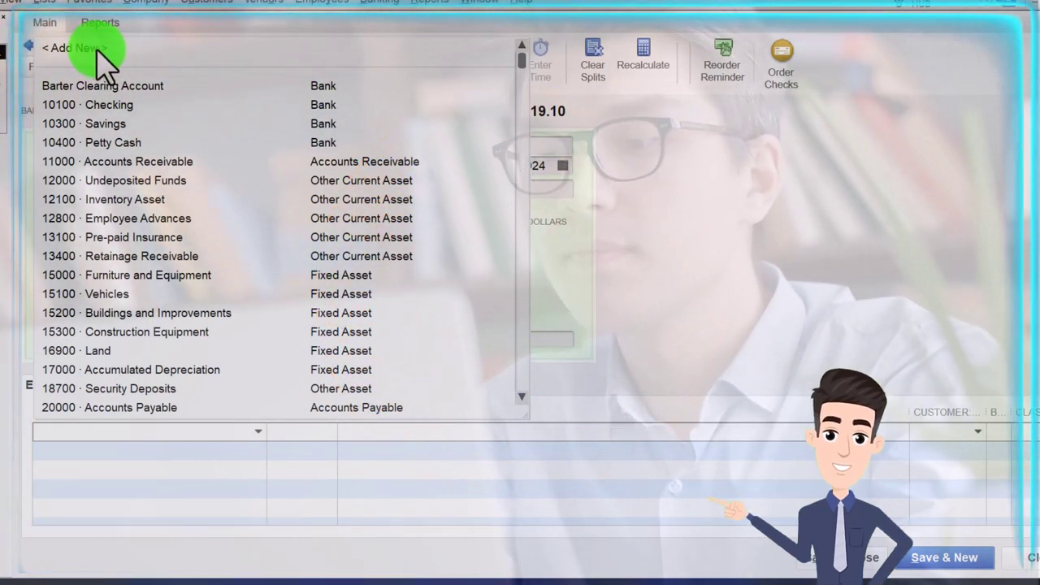
pyautogui.scroll(-15, 232, 216)
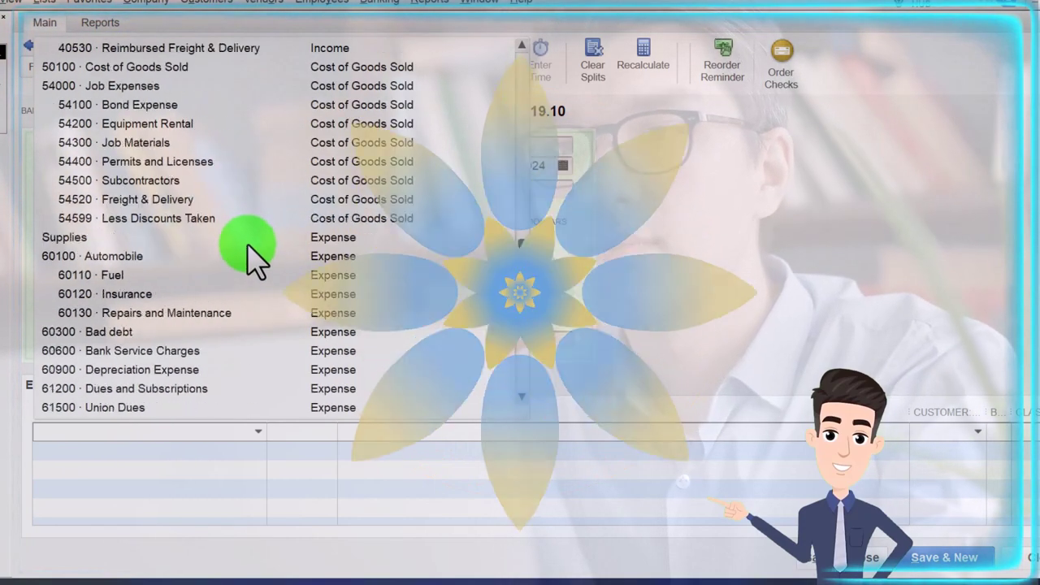
pyautogui.scroll(-5, 251, 265)
pyautogui.click(389, 235)
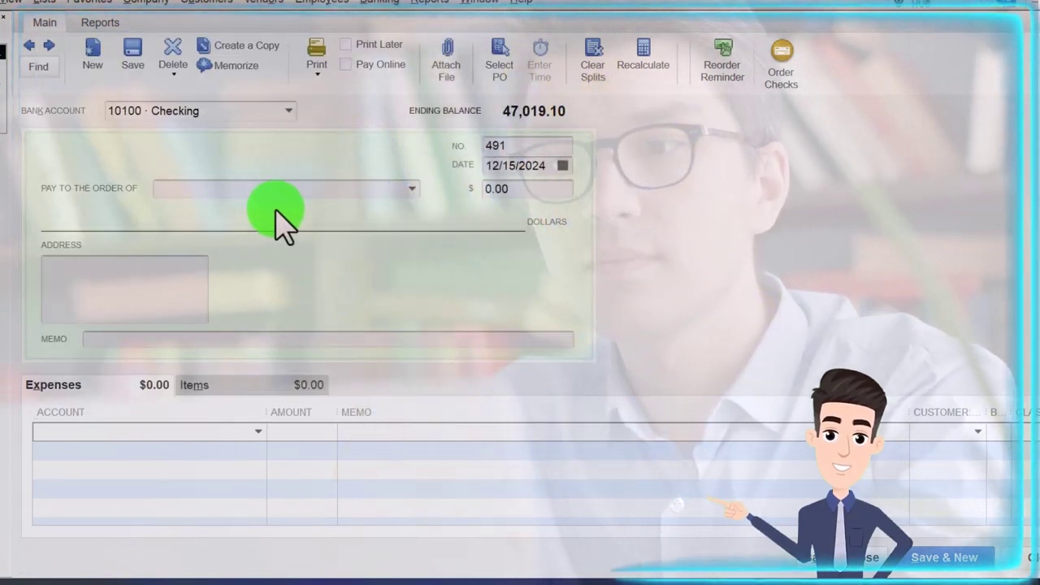
# Look at the list of names available as the check's payee and return to the expense line's account field.
pyautogui.click(403, 189)
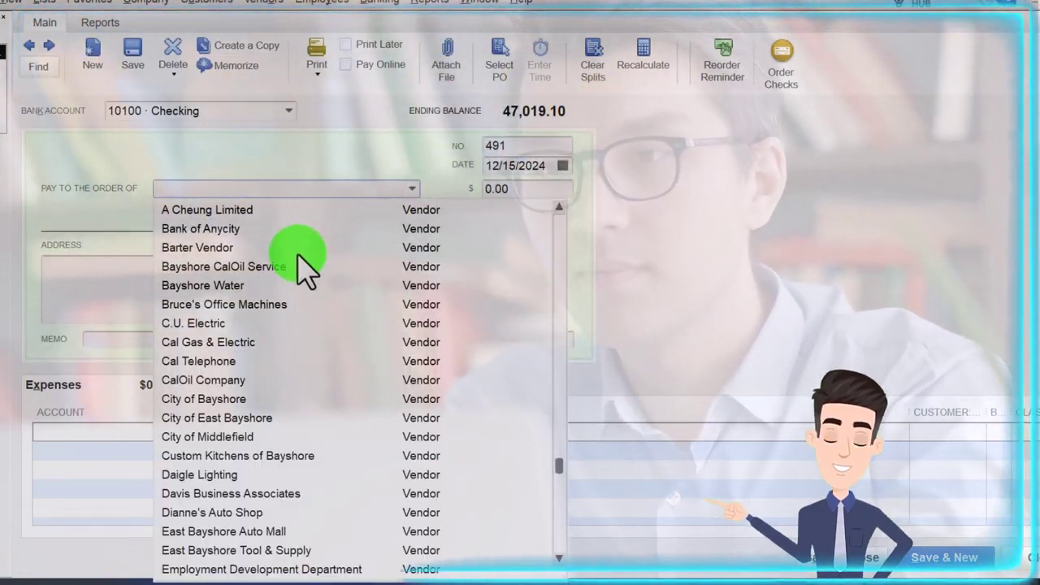
pyautogui.click(293, 246)
pyautogui.click(111, 431)
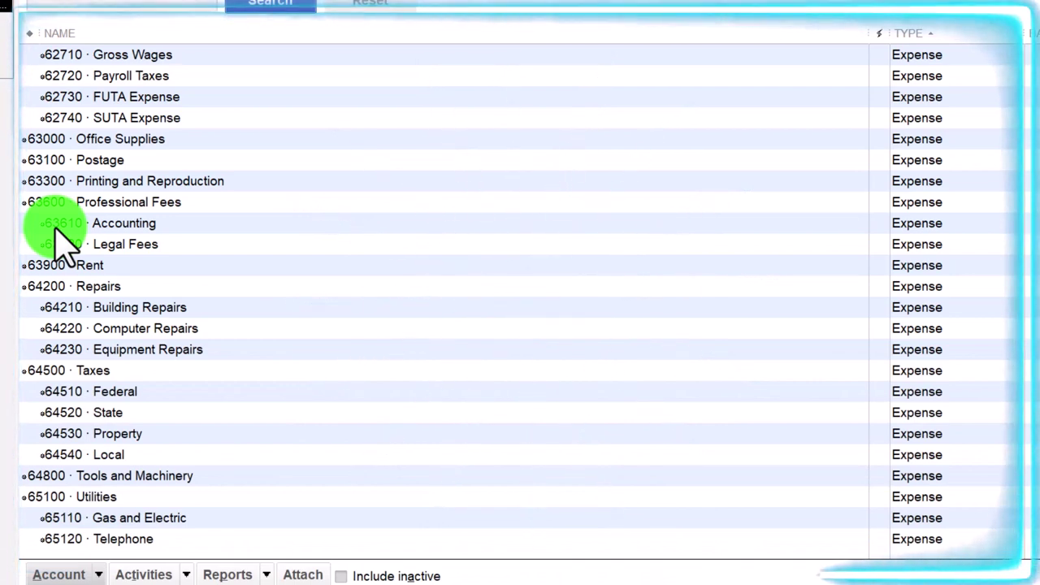
# Review the chart of accounts upward from the expense accounts to the bank accounts at the start of the list.
pyautogui.scroll(1, 87, 236)
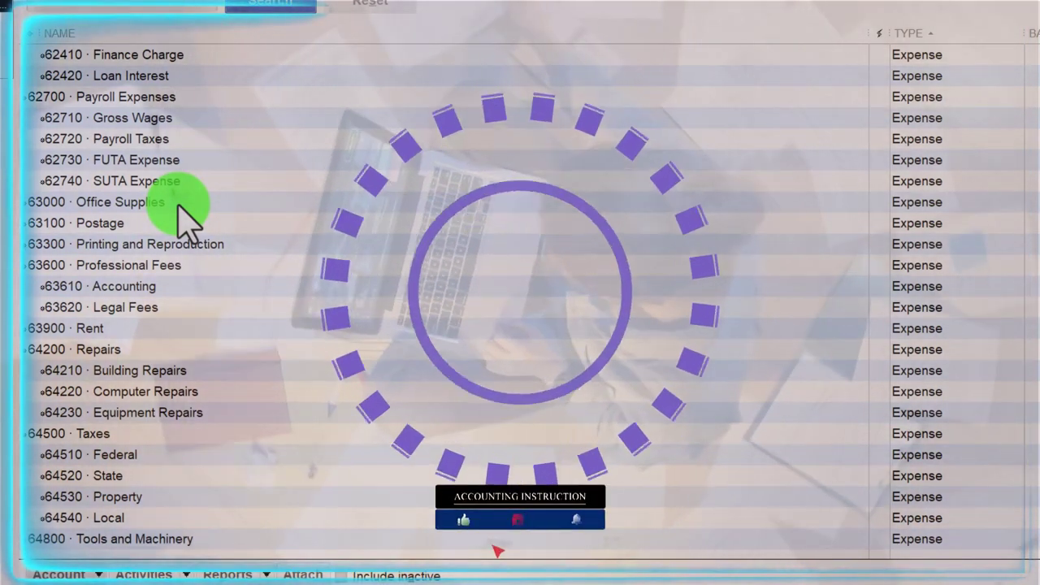
pyautogui.scroll(2, 171, 236)
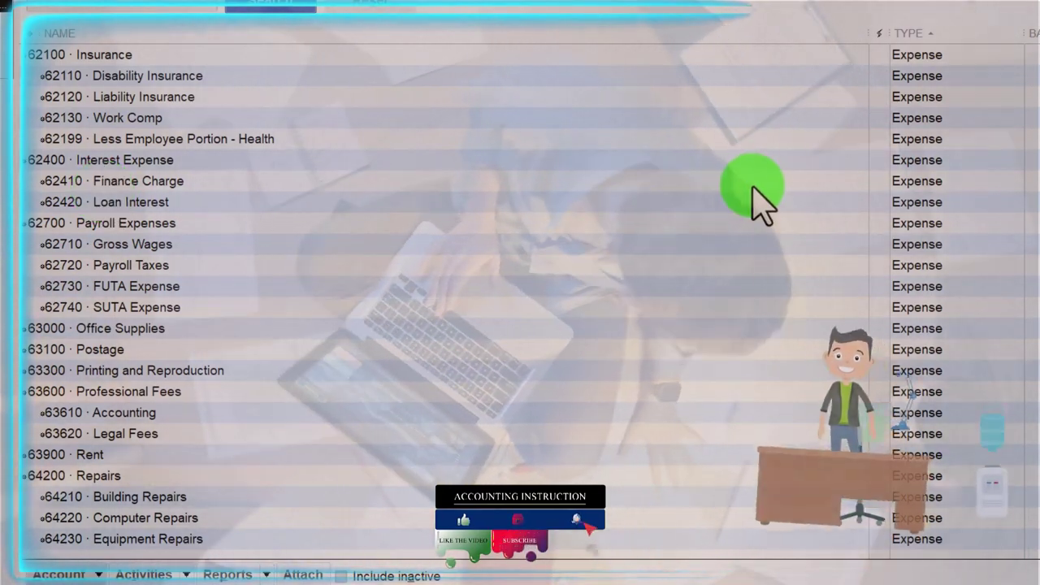
pyautogui.scroll(20, 755, 197)
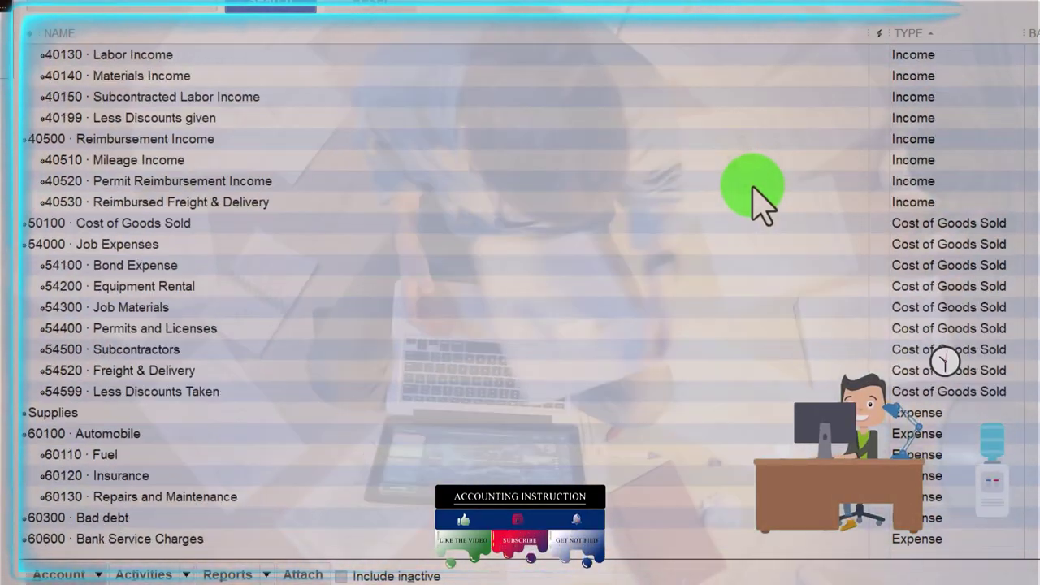
pyautogui.scroll(7, 147, 171)
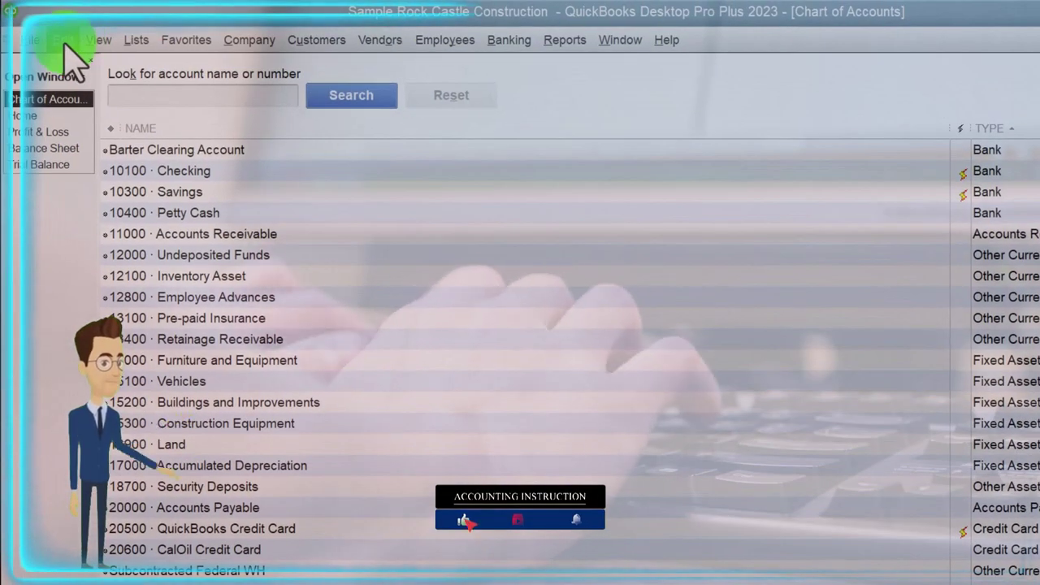
# Check the account number options in the company-wide Accounting preferences and close the preferences without changes.
pyautogui.click(64, 40)
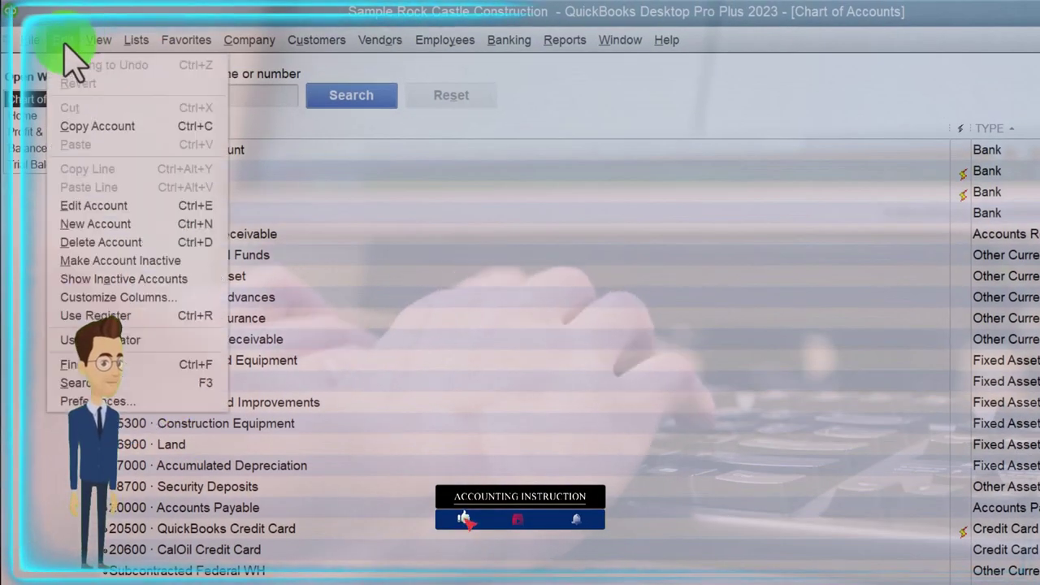
pyautogui.click(140, 401)
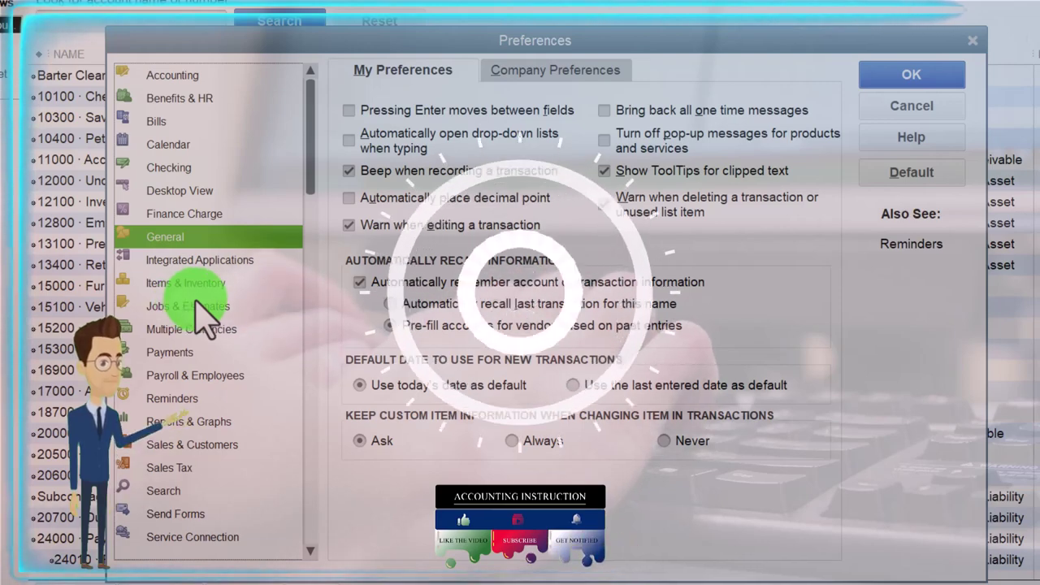
pyautogui.click(150, 75)
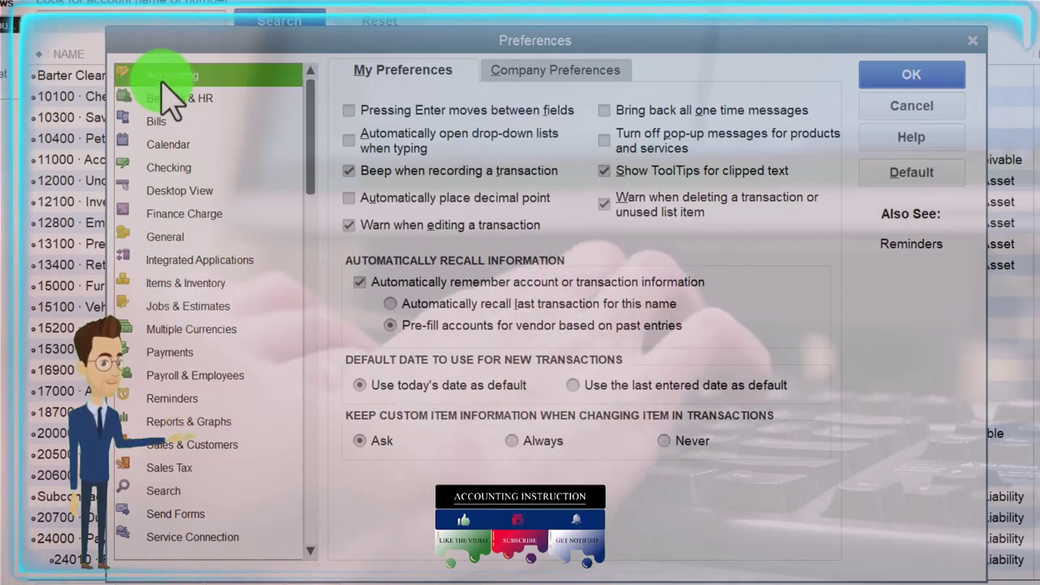
pyautogui.click(534, 75)
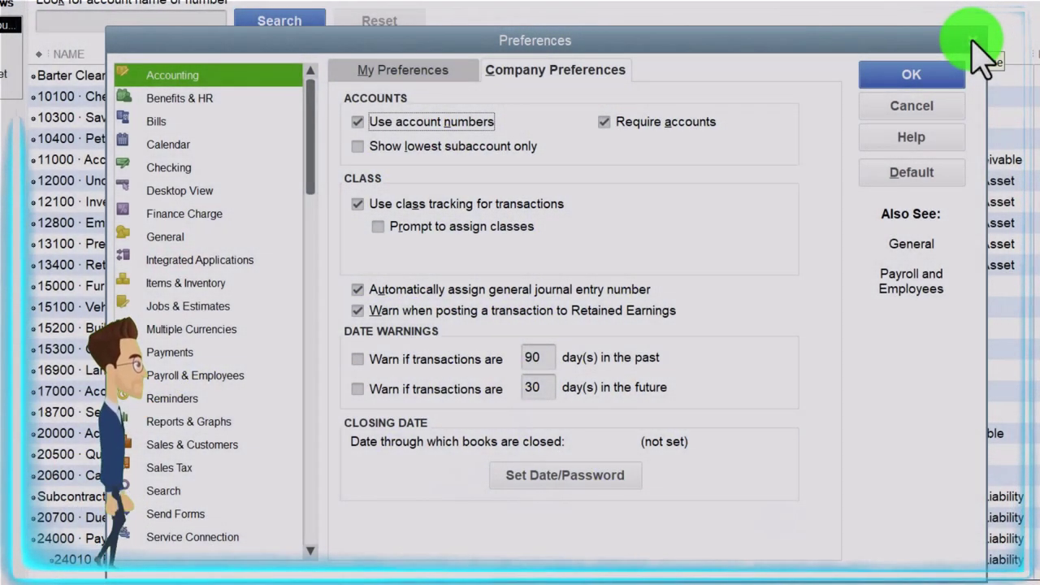
pyautogui.click(973, 41)
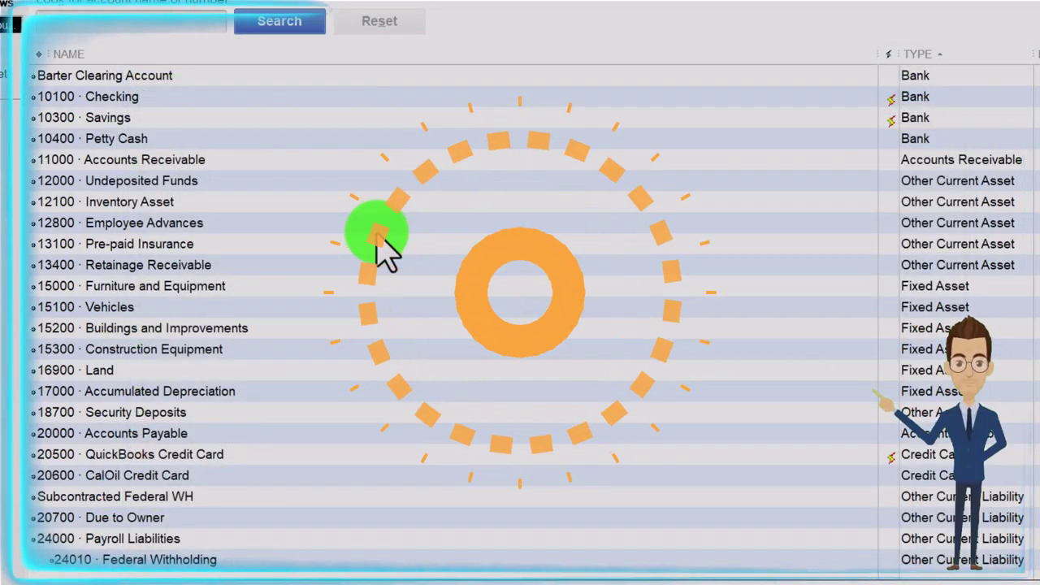
# Review the chart of accounts down to the payroll expense accounts and back up to the income accounts.
pyautogui.scroll(-14, 381, 248)
pyautogui.scroll(-7, 378, 237)
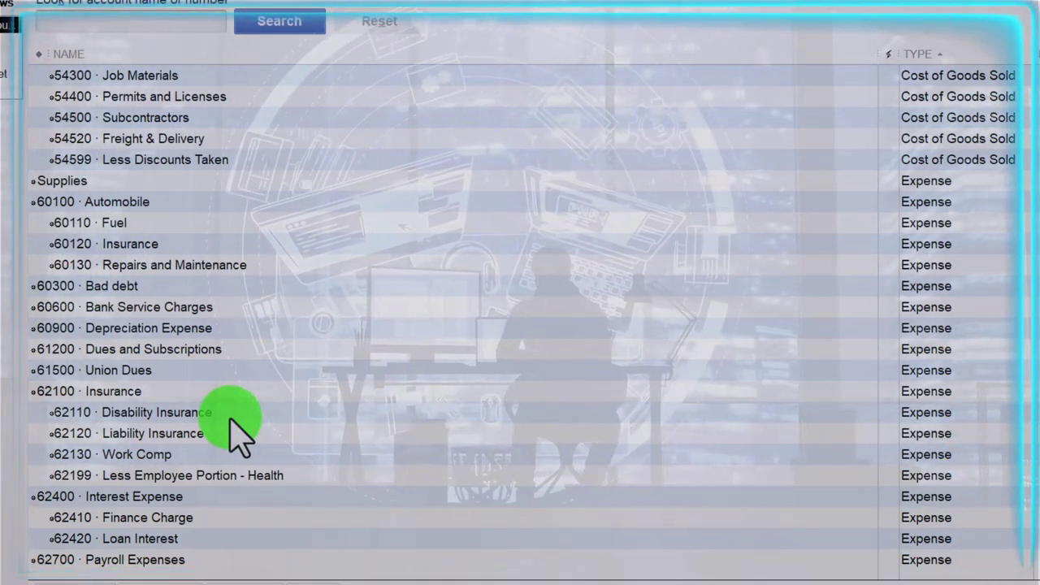
pyautogui.scroll(-1, 230, 418)
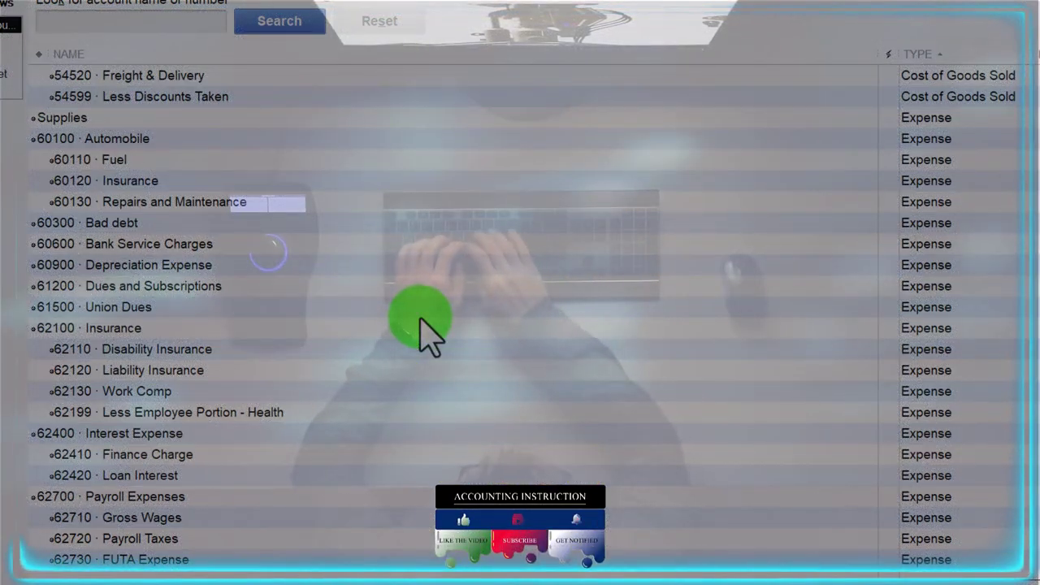
pyautogui.scroll(20, 424, 333)
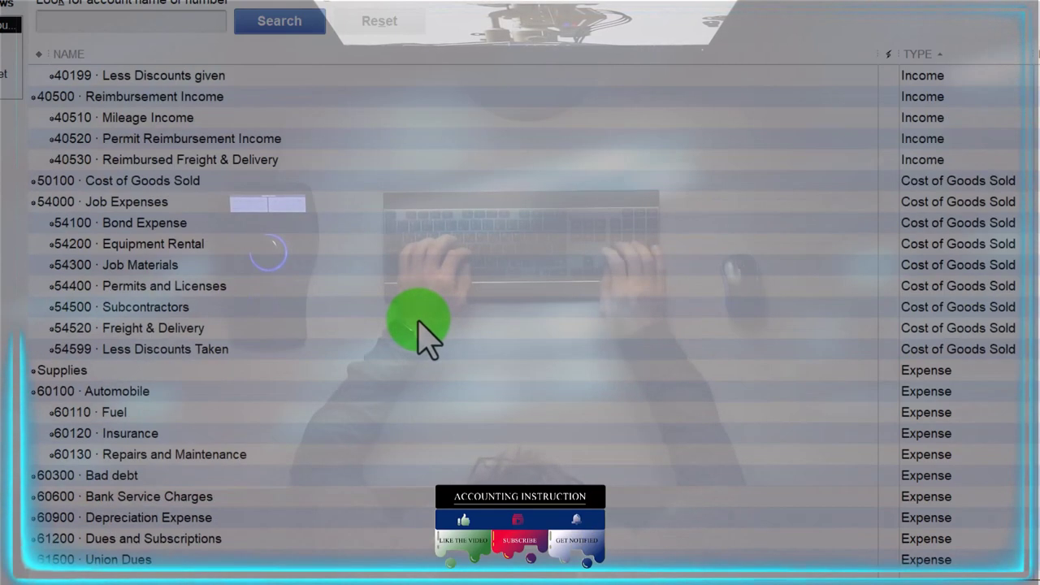